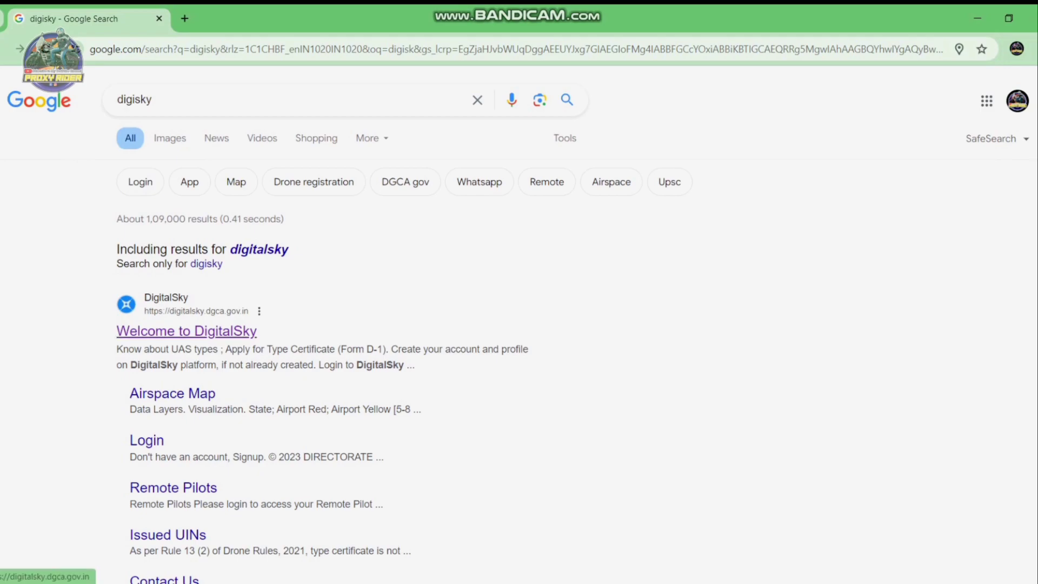
Step: Open the 'Welcome to DigitalSky' search result to reach the portal's sign-up profile choices
click(187, 331)
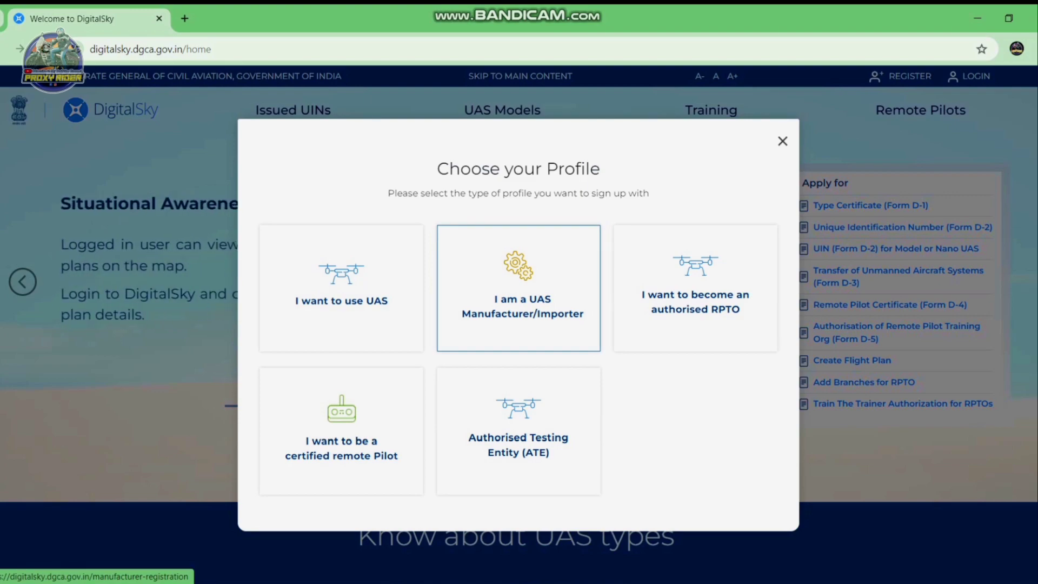
Step: Choose the UAS Manufacturer/Importer profile and enter the applicant's full name
click(519, 288)
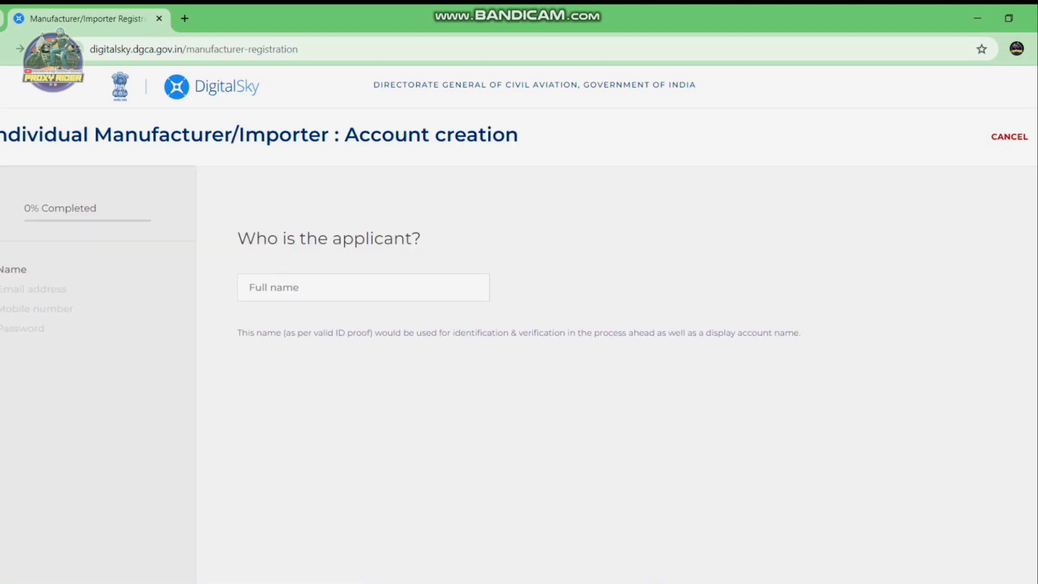
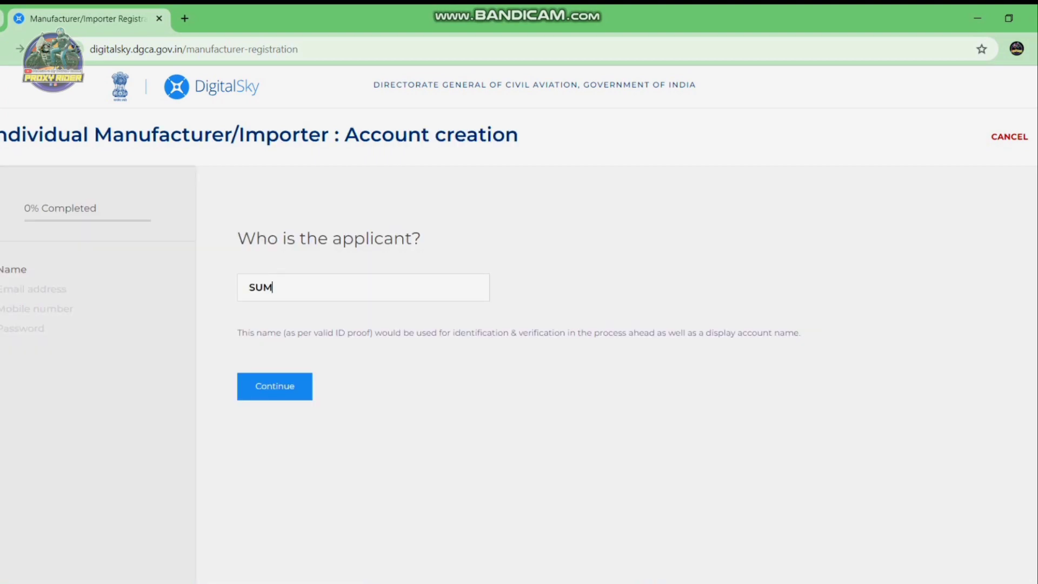
key(Tab)
key(Return)
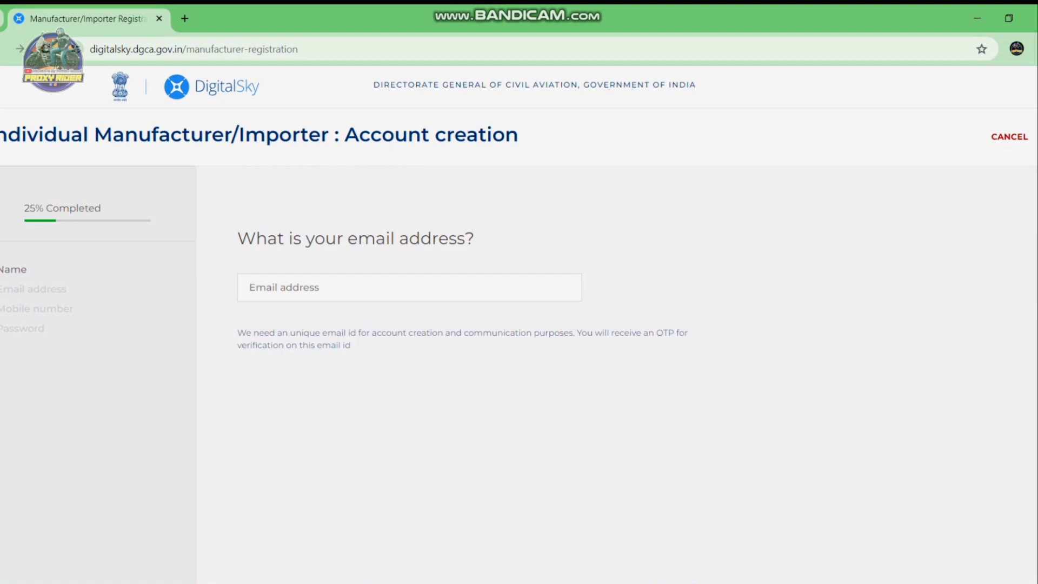
Step: Enter the applicant's email address and paste in their mobile number
text(suman)
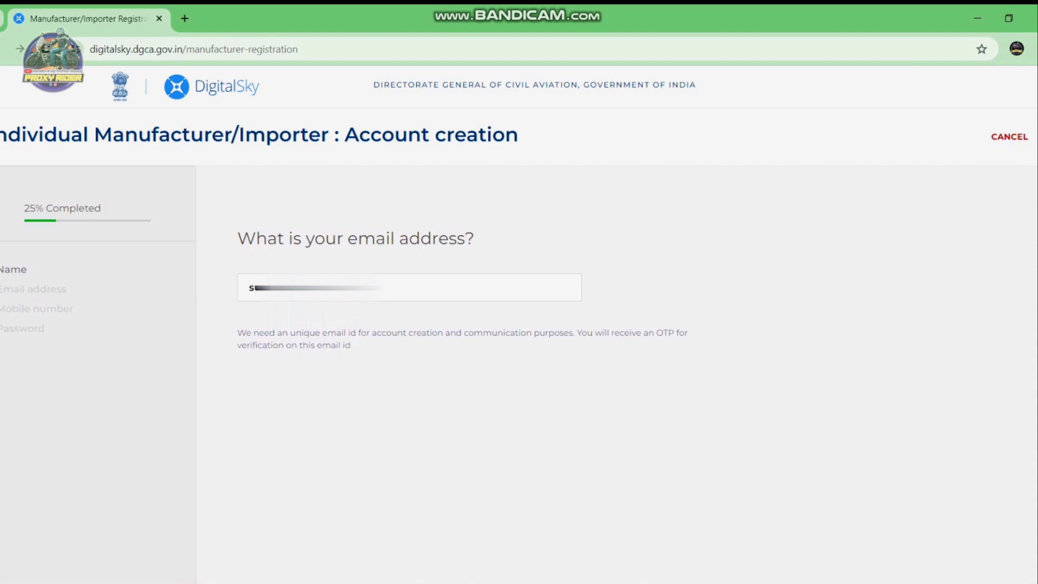
text(.com)
key(Return)
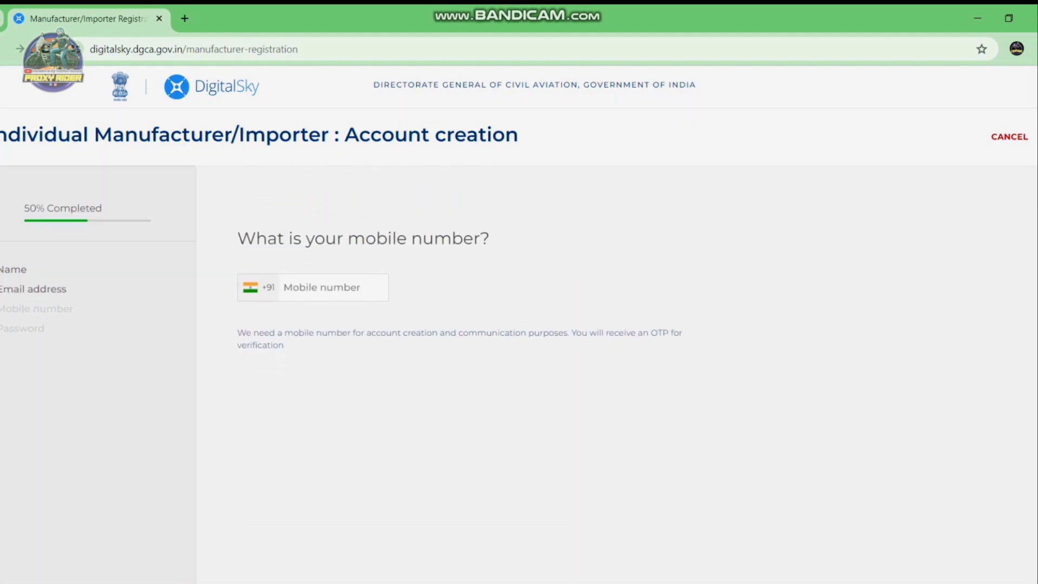
key(ctrl+v)
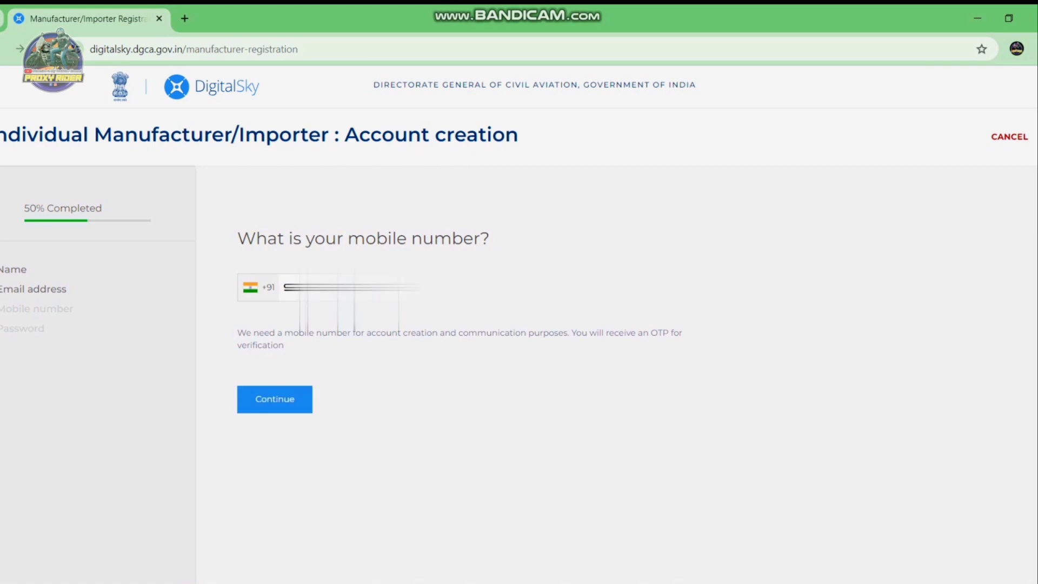
key(Return)
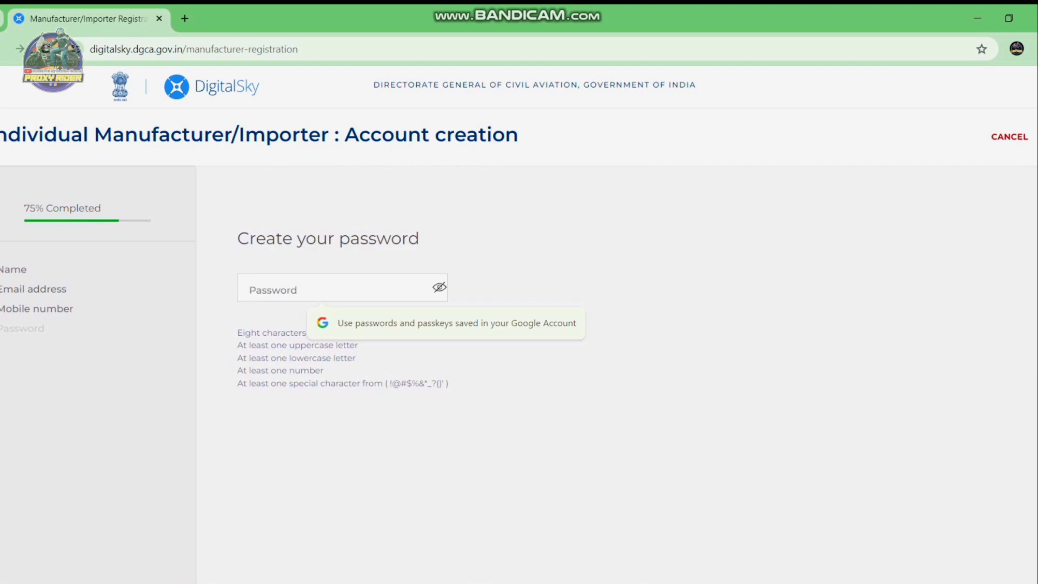
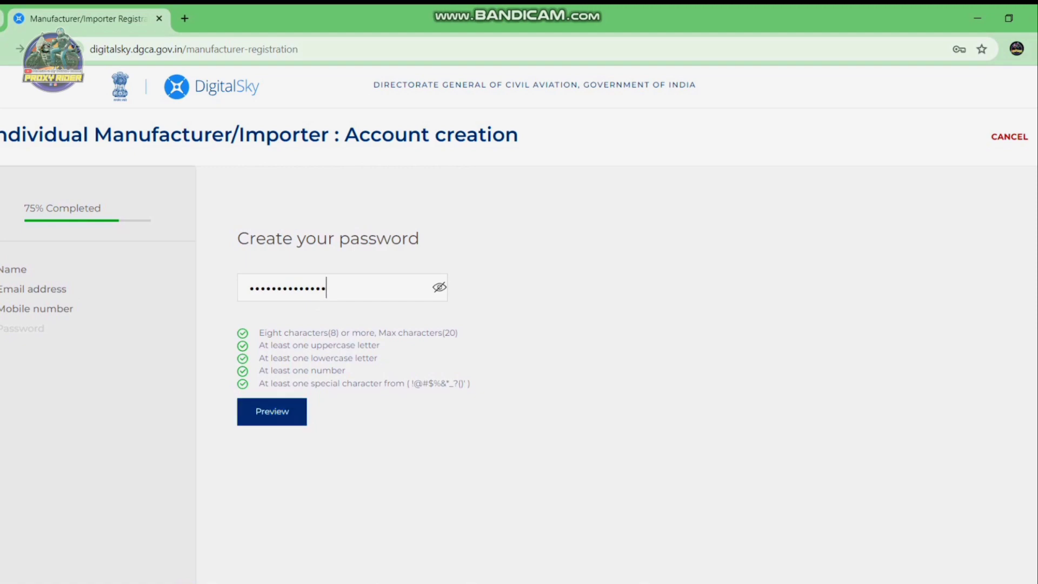
Step: Set a password meeting all five rules and preview the account details
click(272, 411)
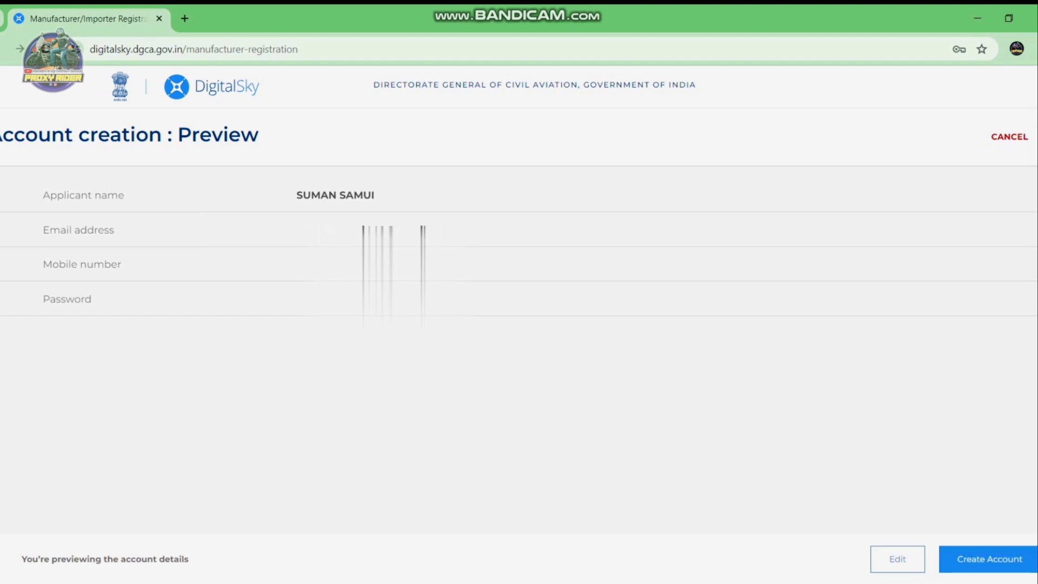
Step: Start account creation and accept the declaration that the particulars are true
click(989, 559)
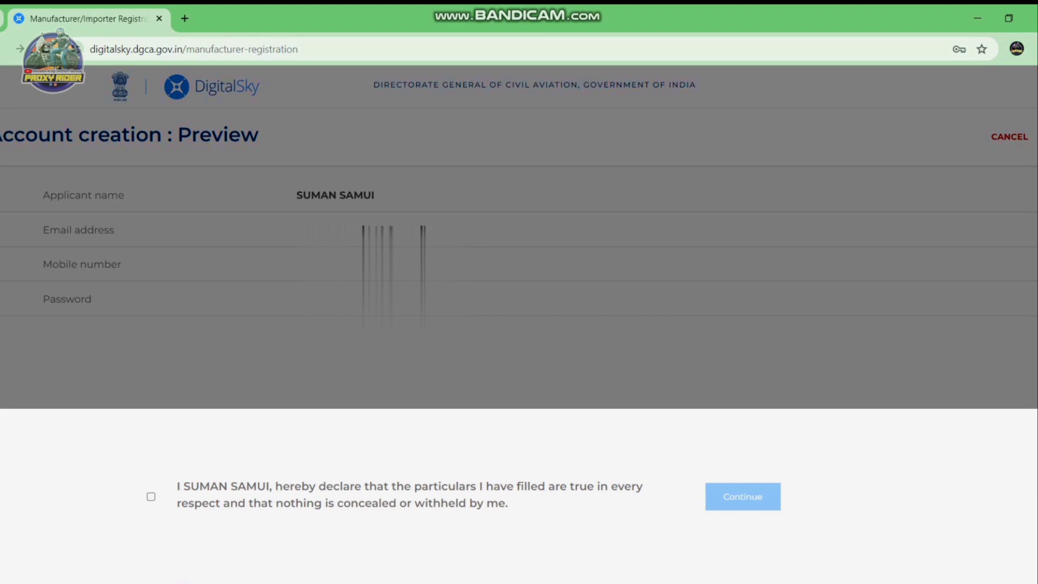
click(150, 496)
click(743, 497)
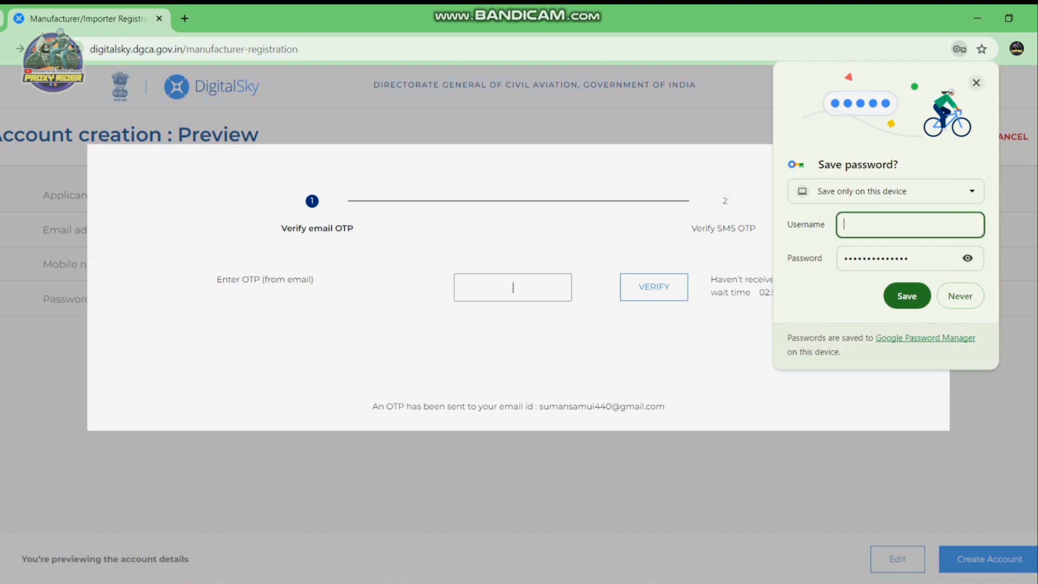
key(Escape)
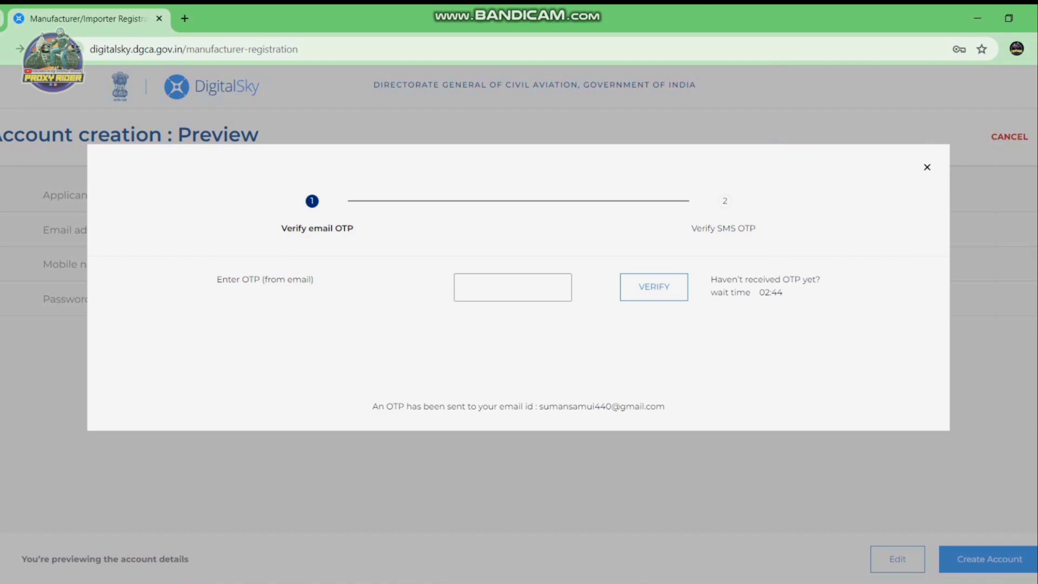
Step: Verify the email one-time code and then the SMS one-time code
key(Return)
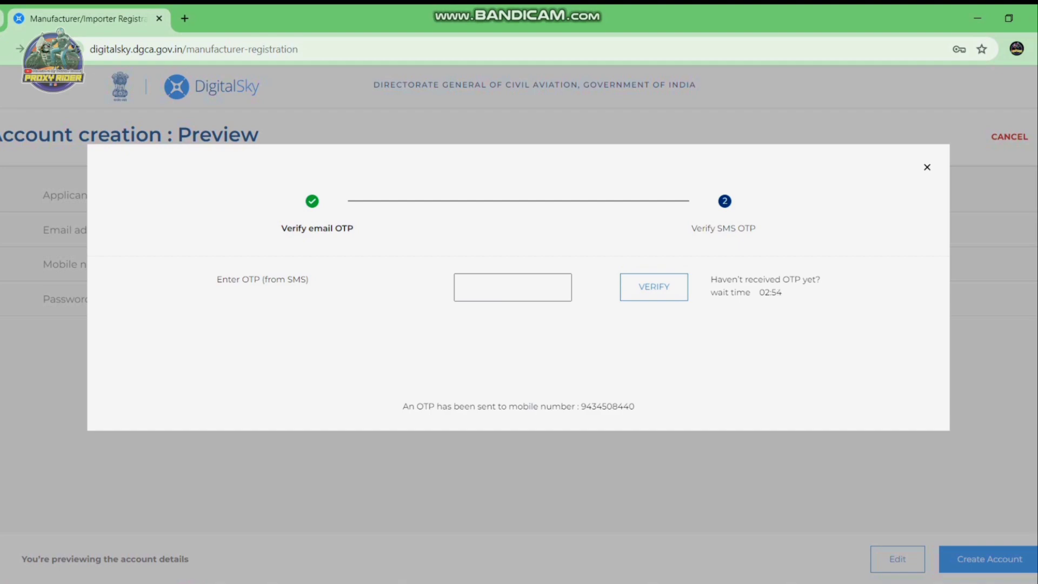
key(Return)
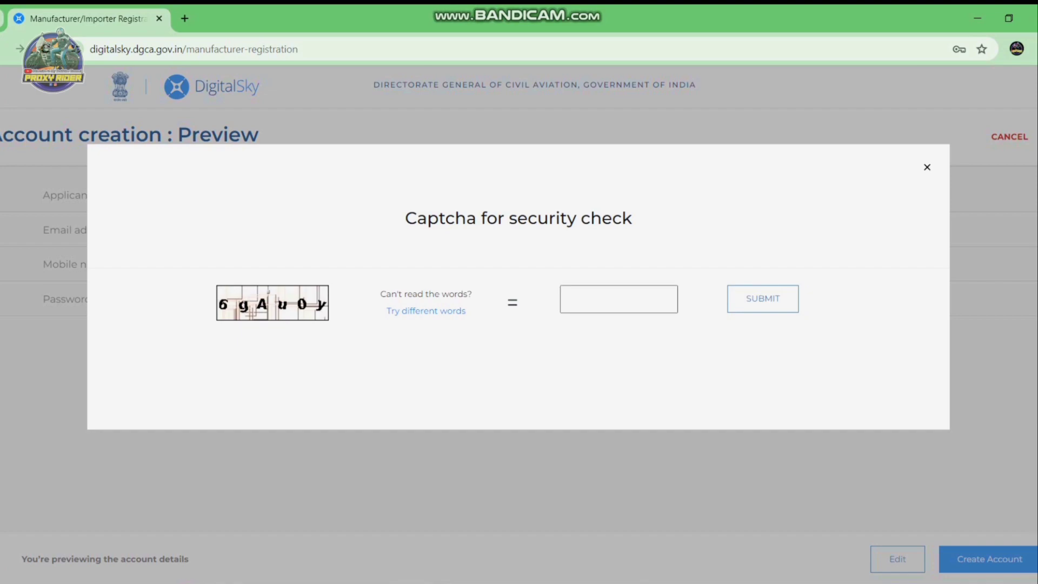
Step: Enter the captcha characters, fixing one mistyped character, and submit to create the account
text(6)
text(gAuo)
key(BackSpace)
text(0y)
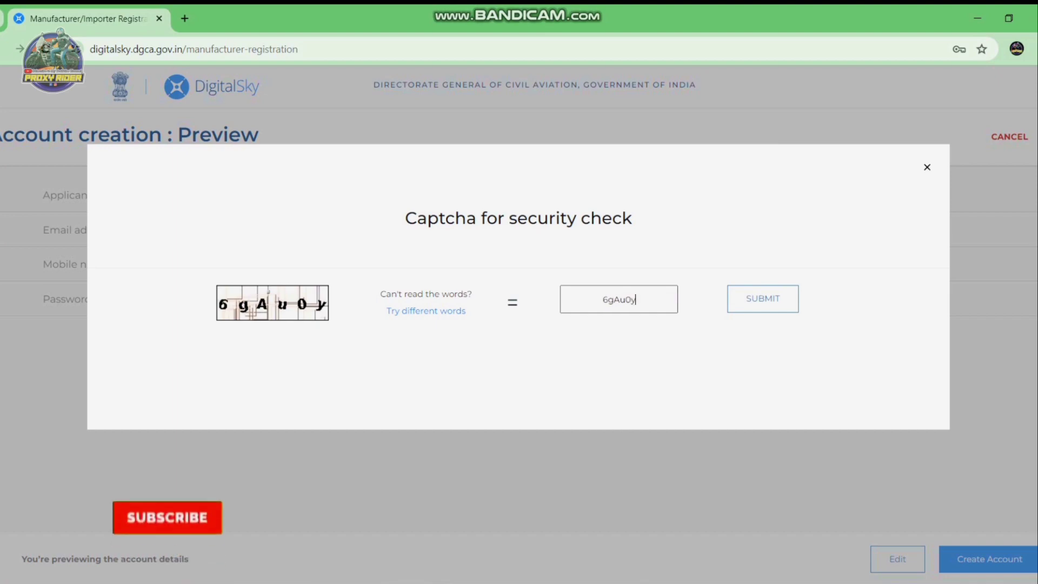
key(Return)
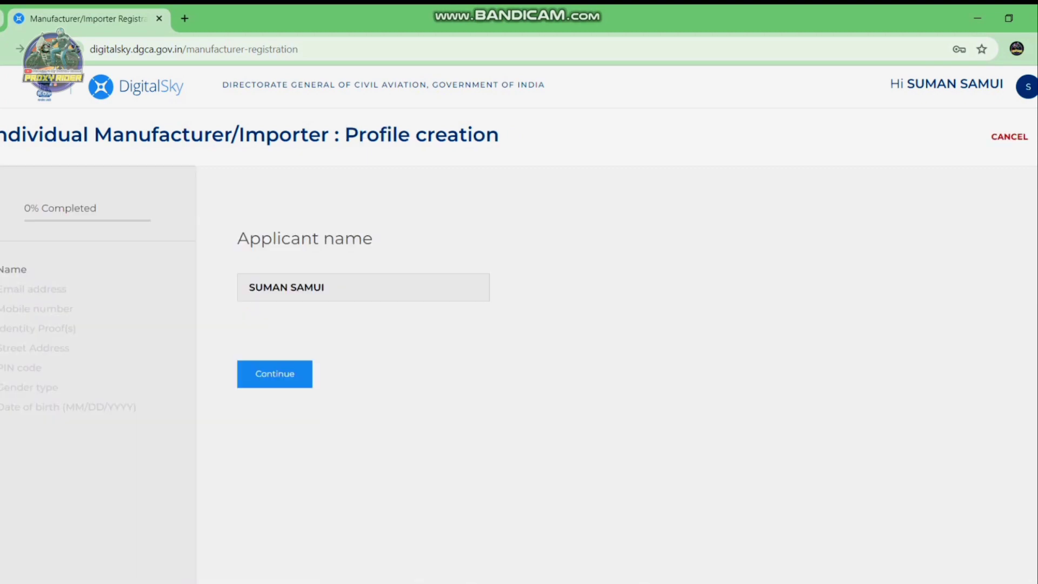
Step: Accept the prefilled applicant name, email address and mobile number
key(Return)
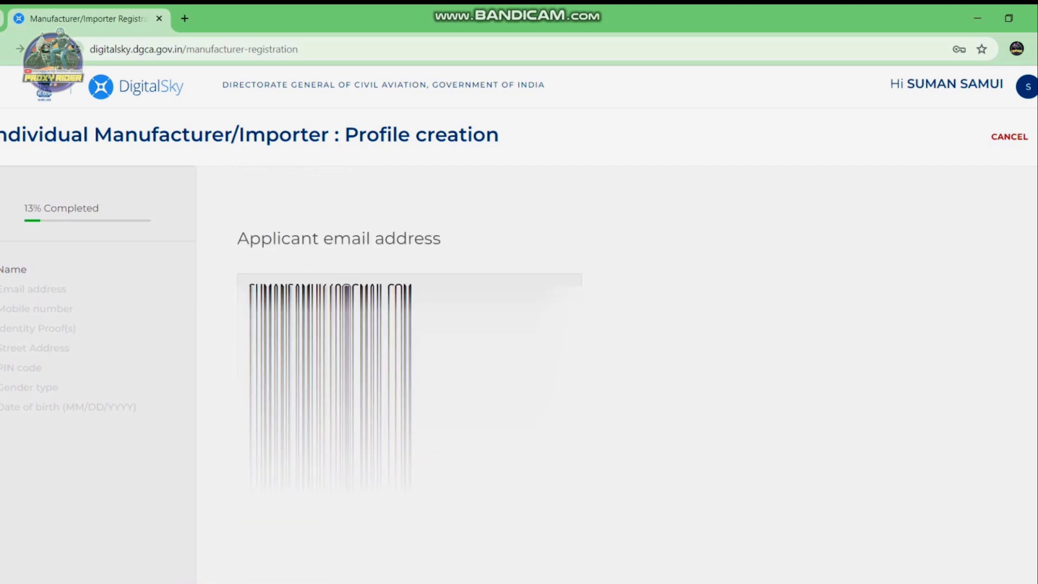
key(Return)
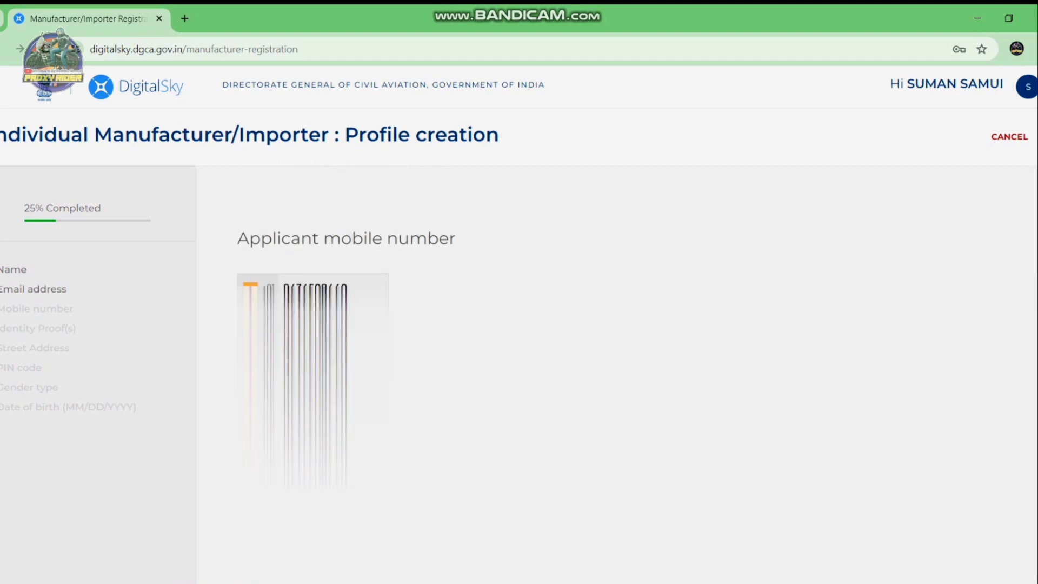
key(Return)
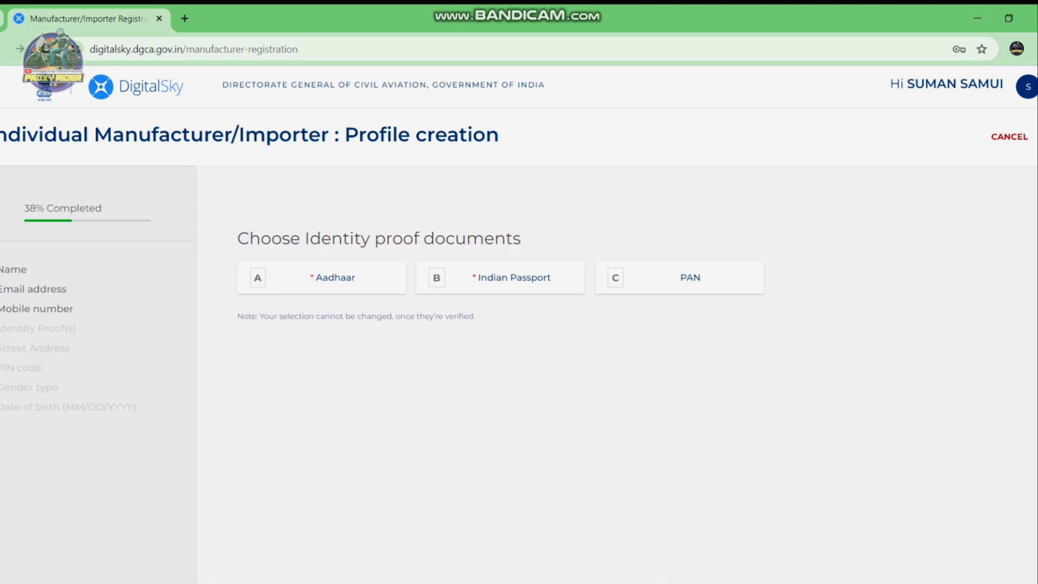
Step: Pick Aadhaar and Indian Passport as identity proofs and begin the Aadhaar passcode entry
click(321, 278)
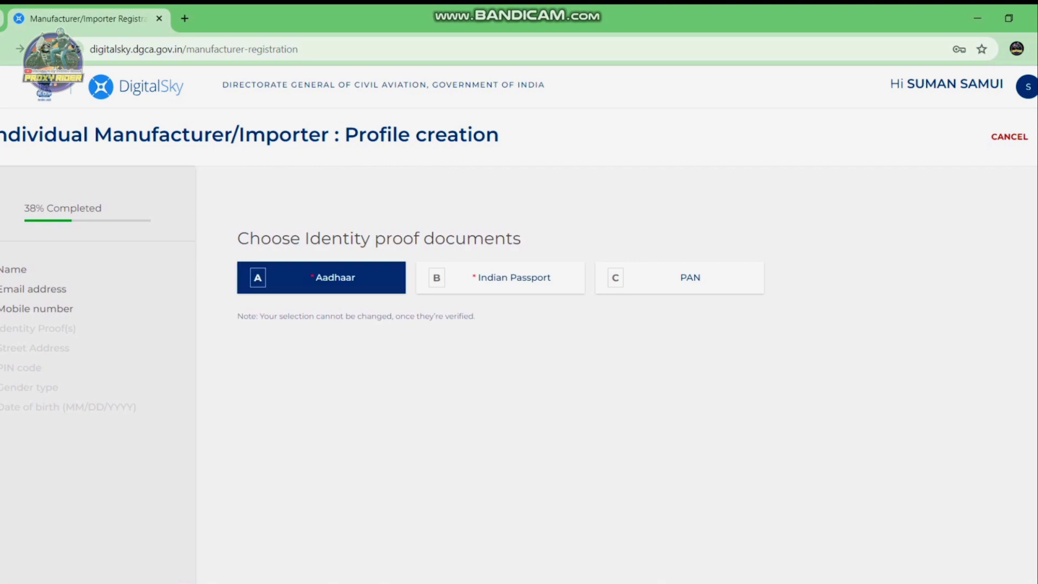
click(500, 278)
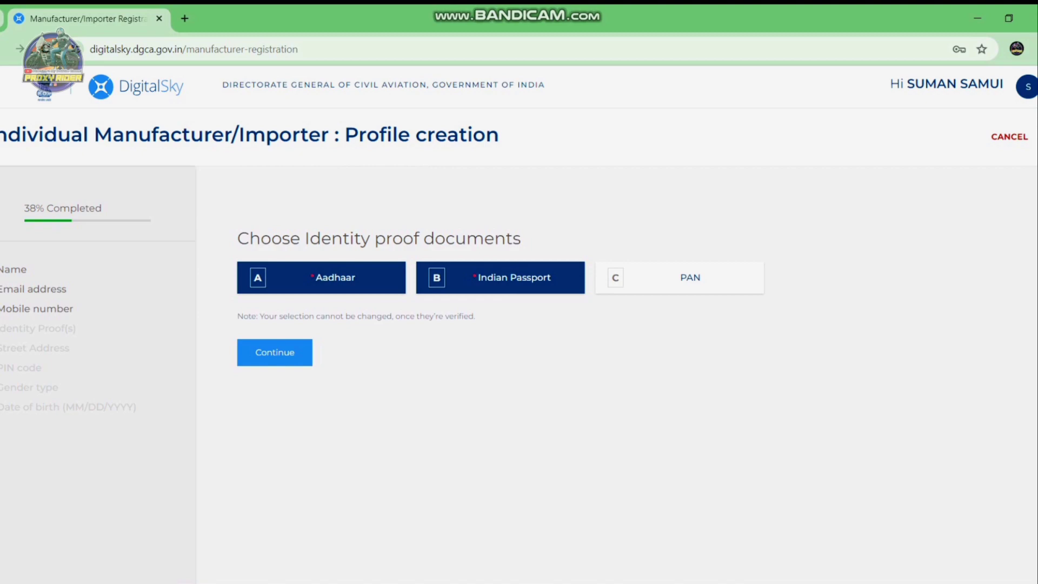
click(275, 352)
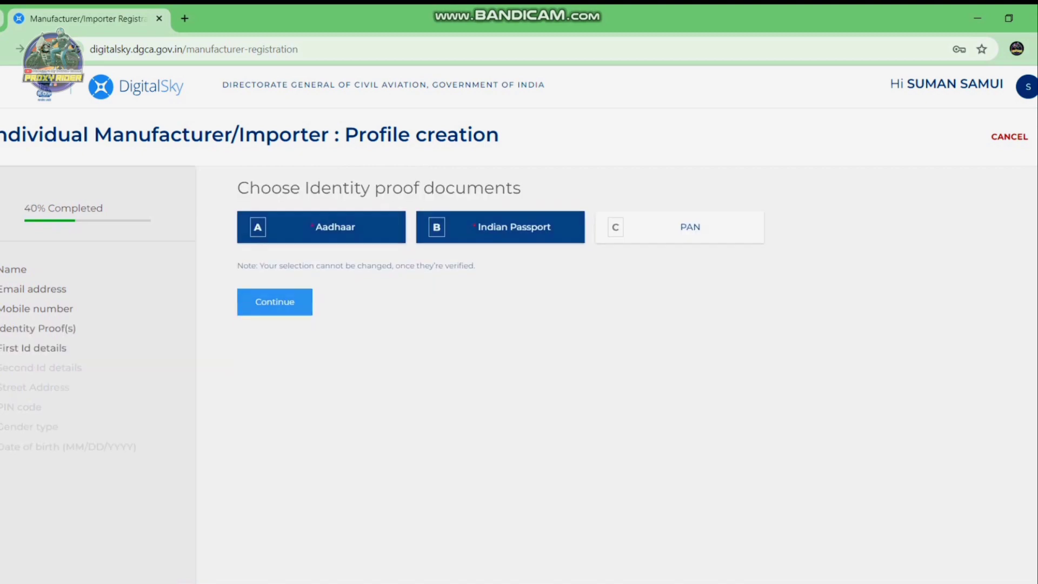
click(281, 411)
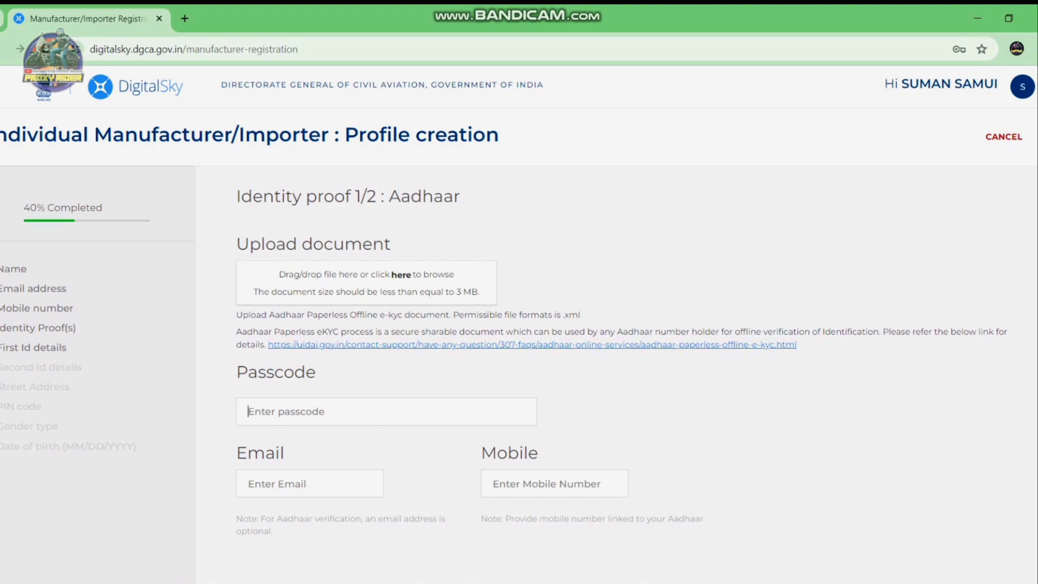
Step: Follow the uidai.gov.in Aadhaar Paperless Offline e-KYC link below the upload box
scroll(519, 324, down, 1)
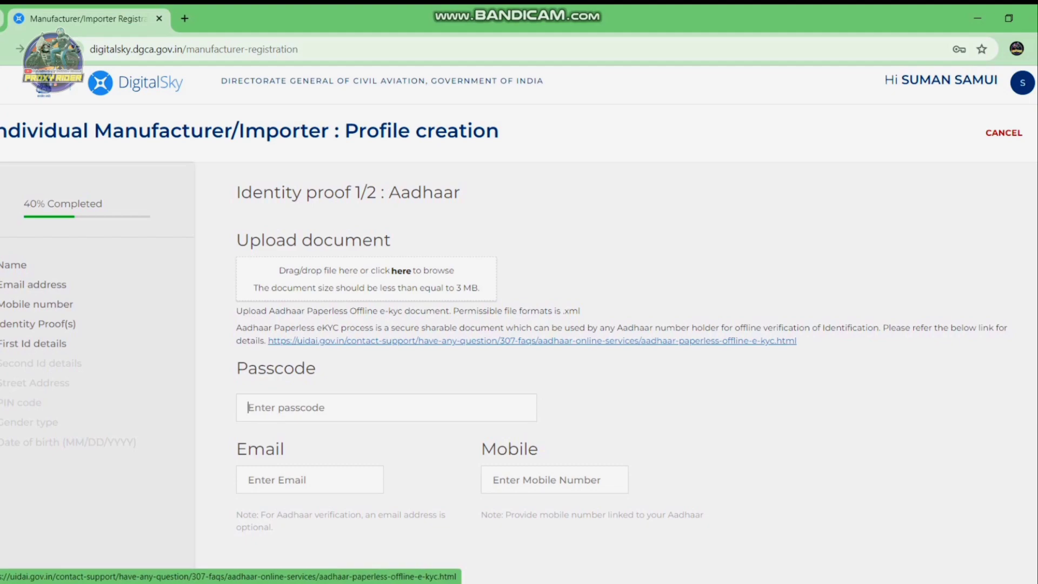
click(533, 341)
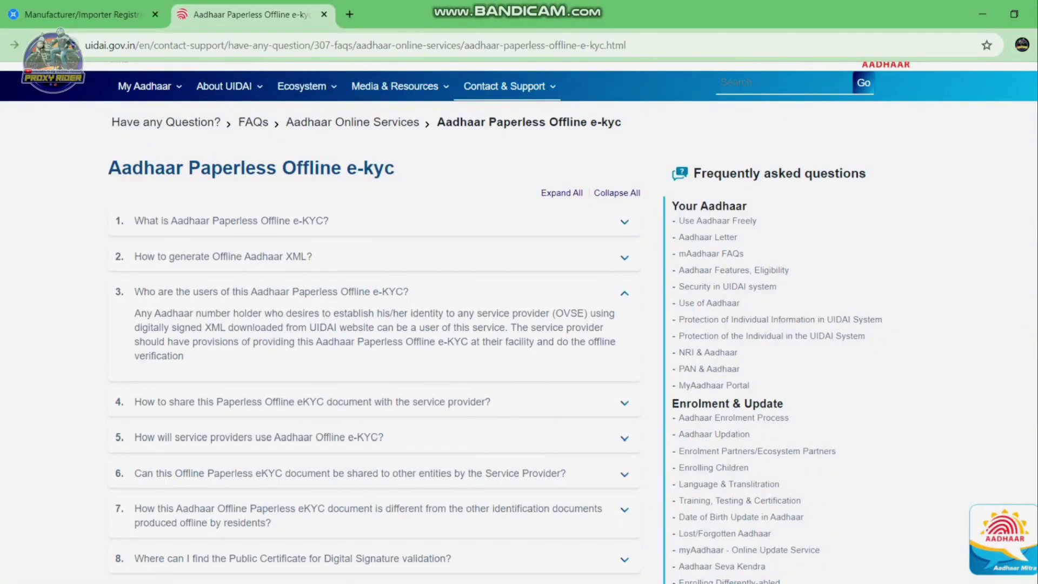
Step: Go to 'Aadhaar Paperless Offline e-kyc (Beta)' under My Aadhaar's Aadhaar Services
mouse_move(152, 86)
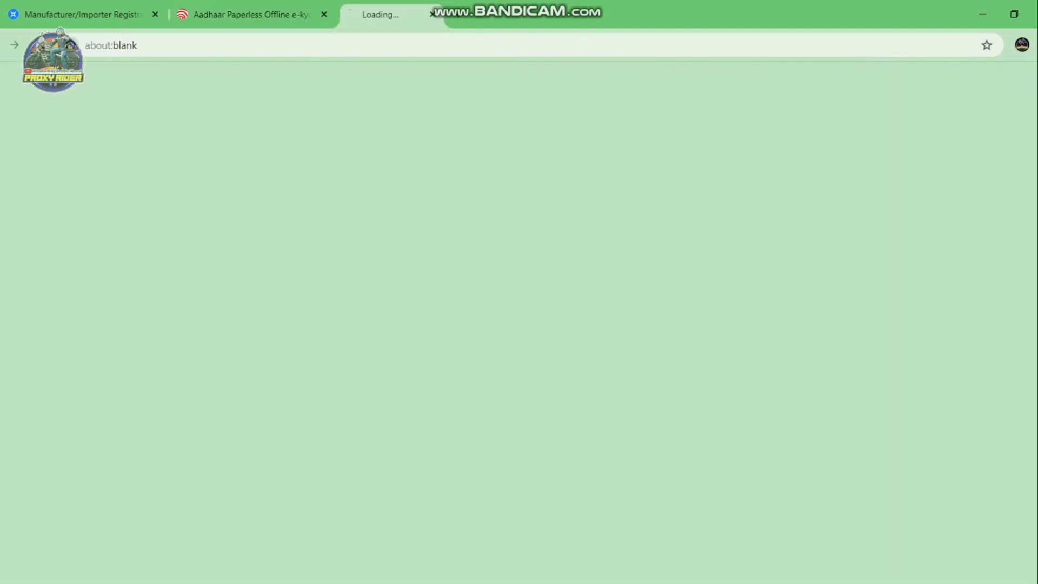
click(462, 235)
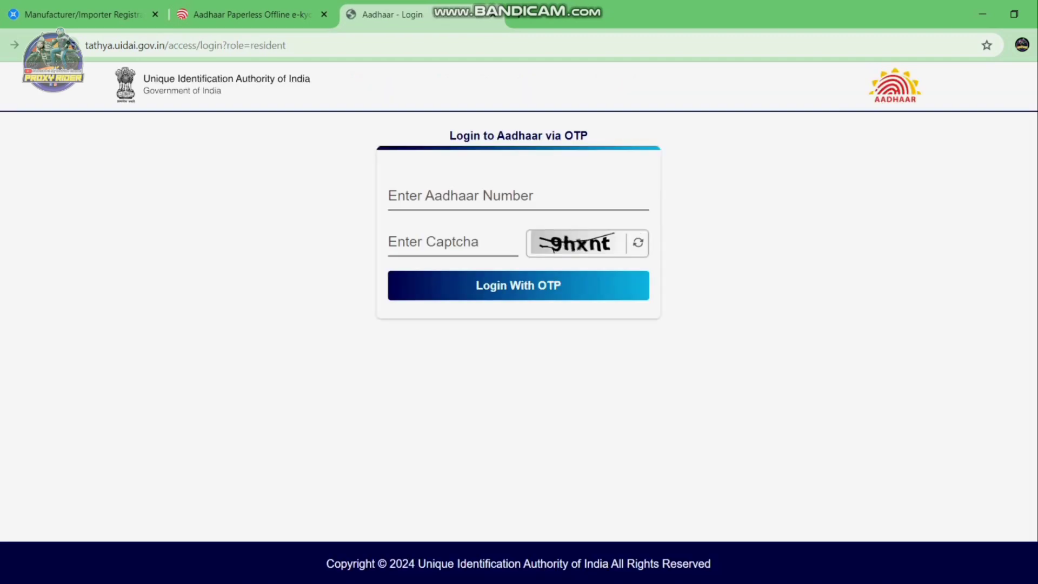
Step: Log in to myAadhaar with the Aadhaar number, captcha and the received one-time password
click(389, 198)
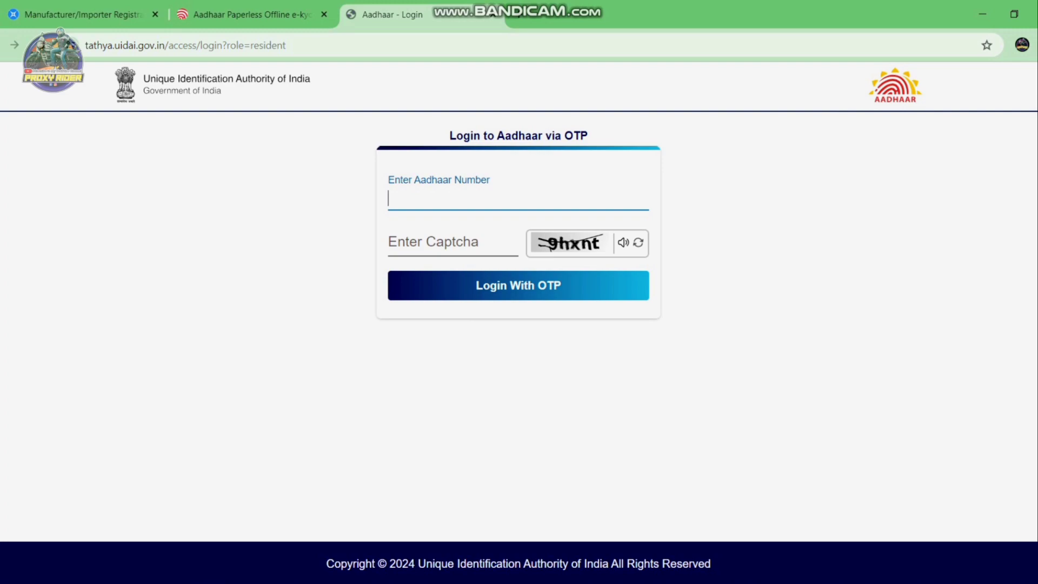
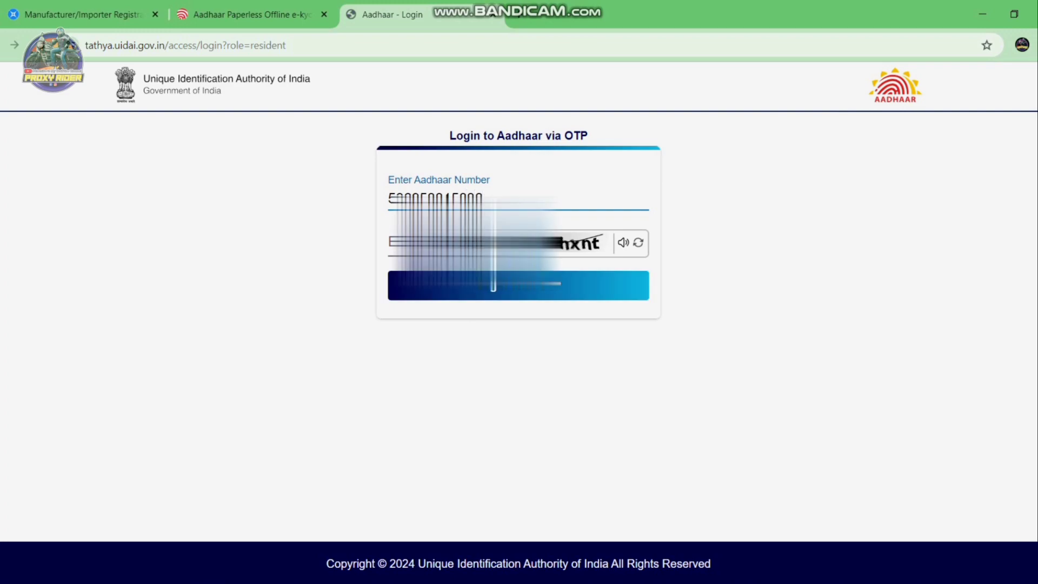
click(388, 243)
text(hxnt)
key(Return)
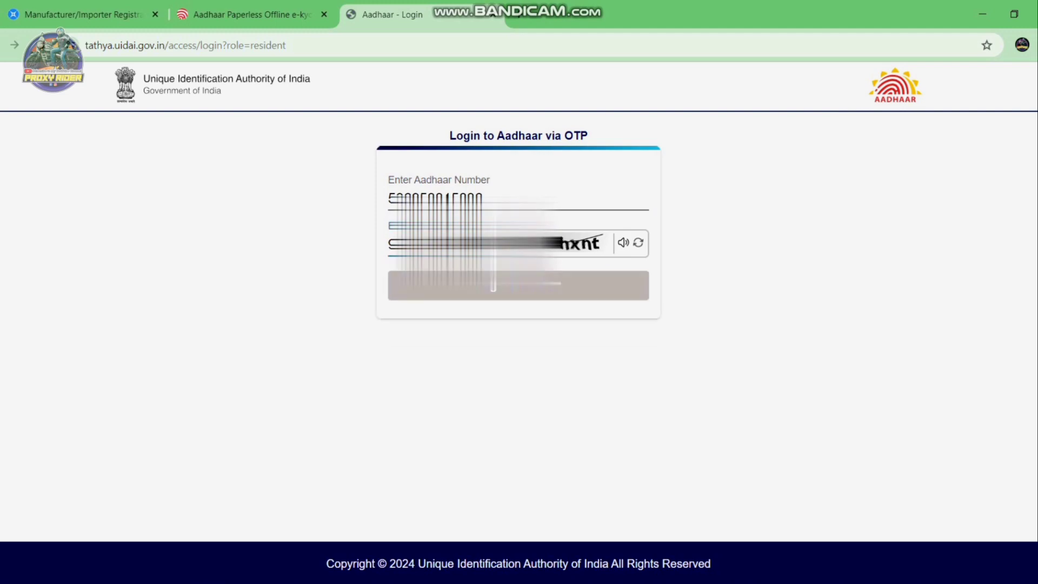
click(493, 285)
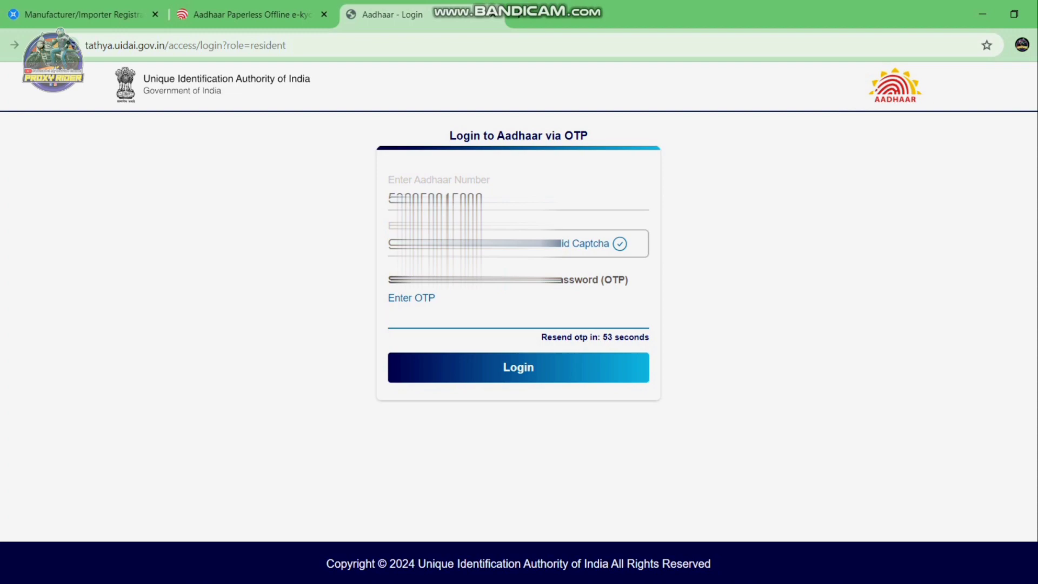
key(Return)
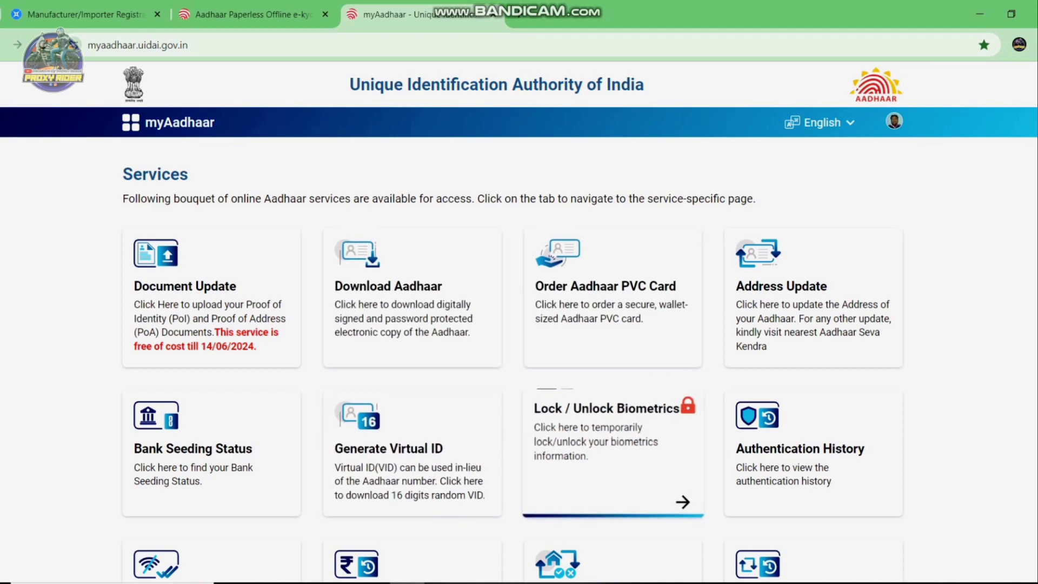
Step: Download the Offline eKYC ZIP protected by a 4-digit share code and open it
scroll(411, 325, down, 4)
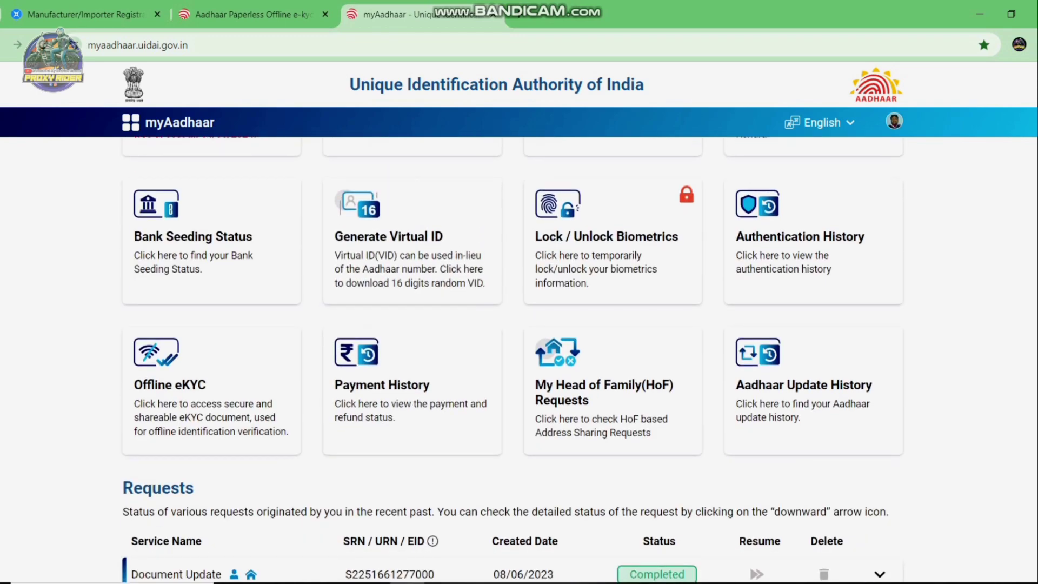
click(211, 389)
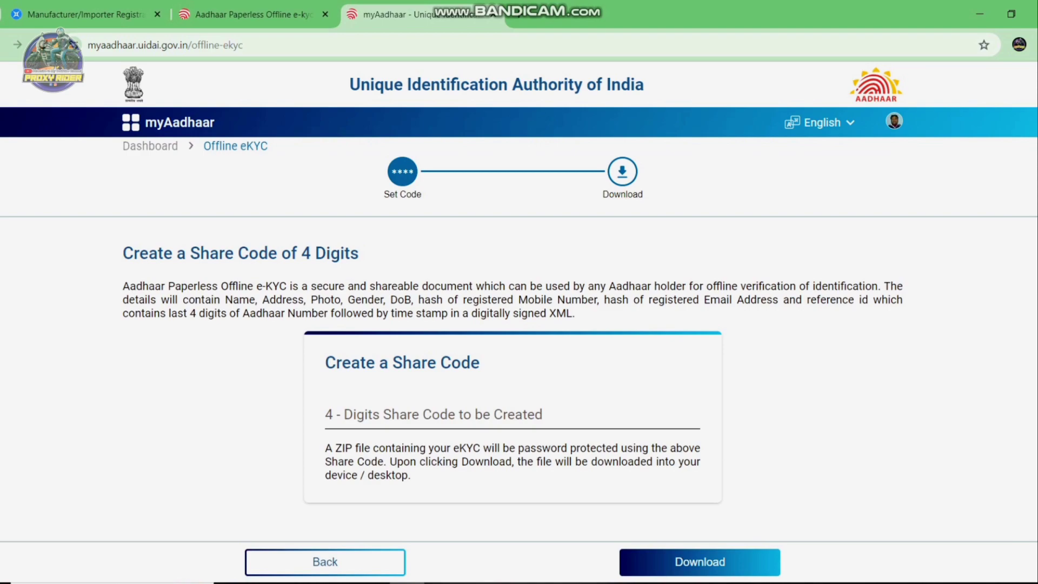
click(325, 416)
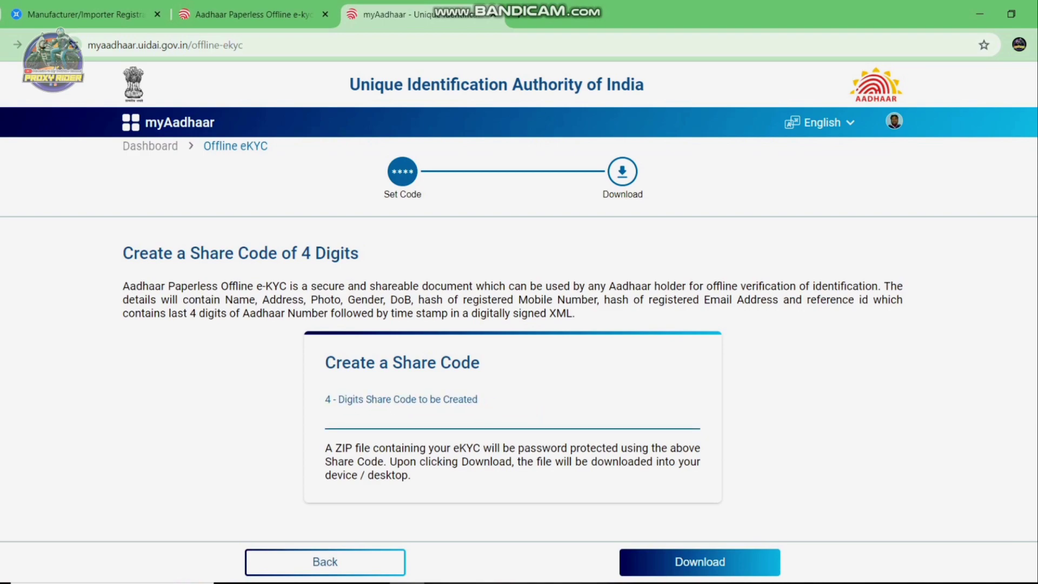
scroll(513, 379, down, 1)
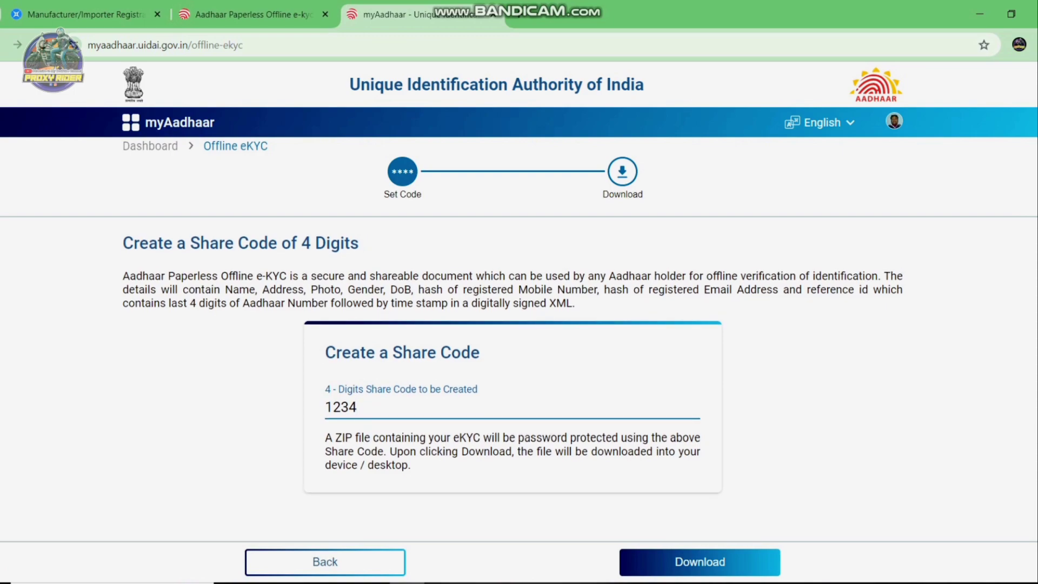
key(Return)
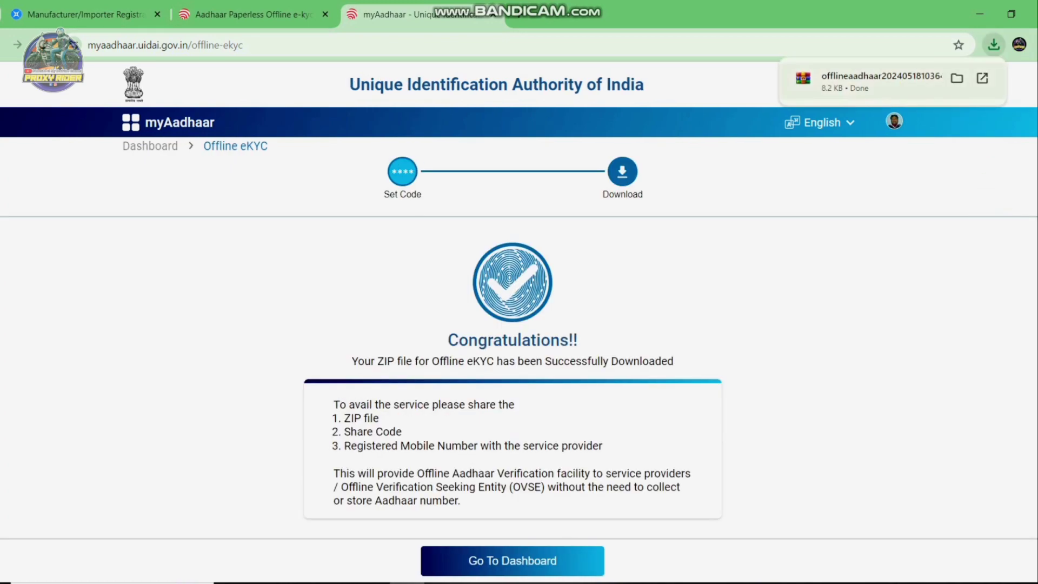
click(865, 81)
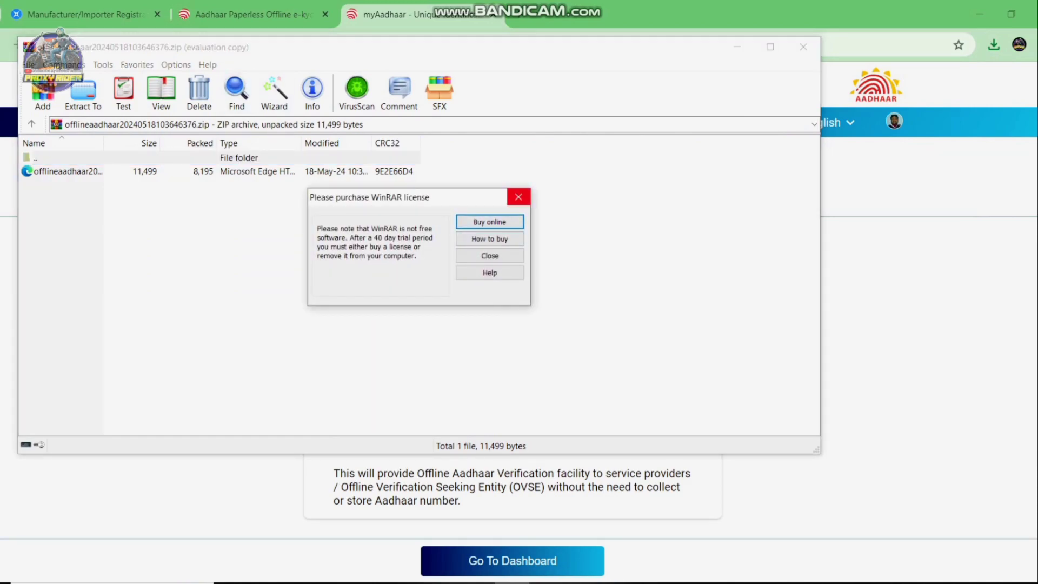
Step: Dismiss the WinRAR licence reminder over the opened offlineaadhaar archive
click(517, 197)
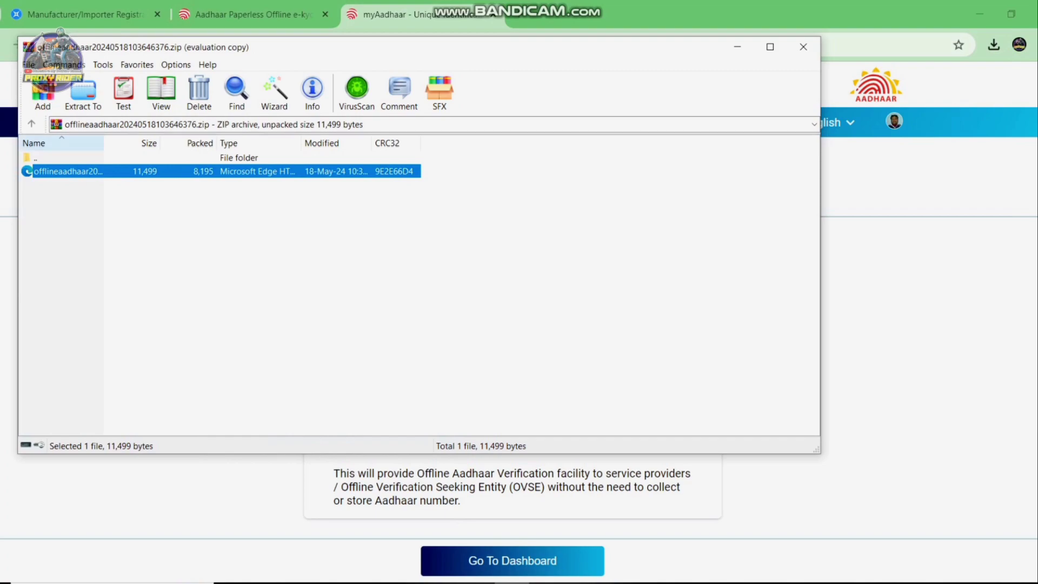
Step: Close WinRAR and enter the Aadhaar e-KYC passcode in the DigitalSky form
key(alt+F4)
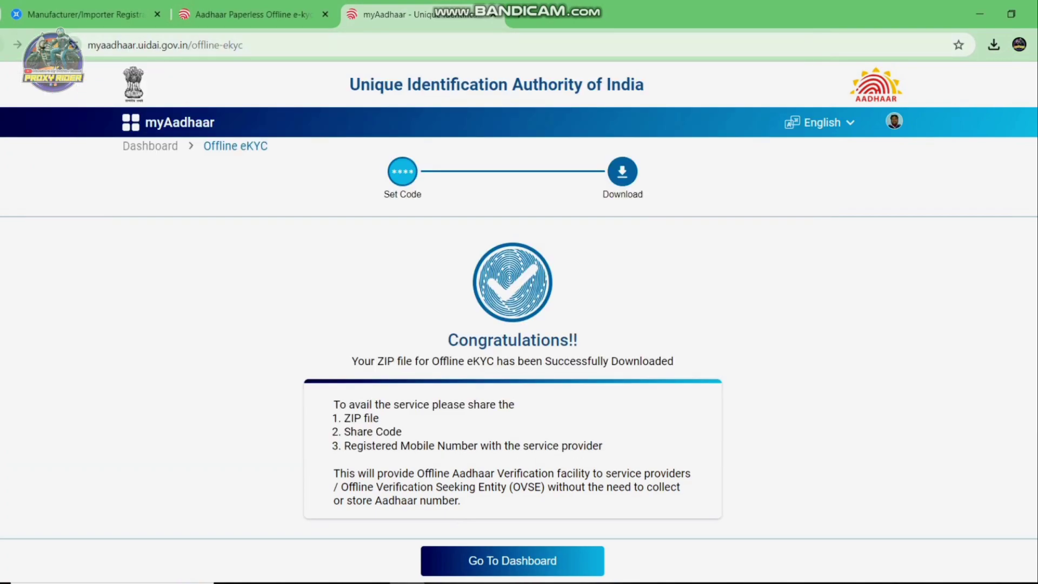
key(ctrl+1)
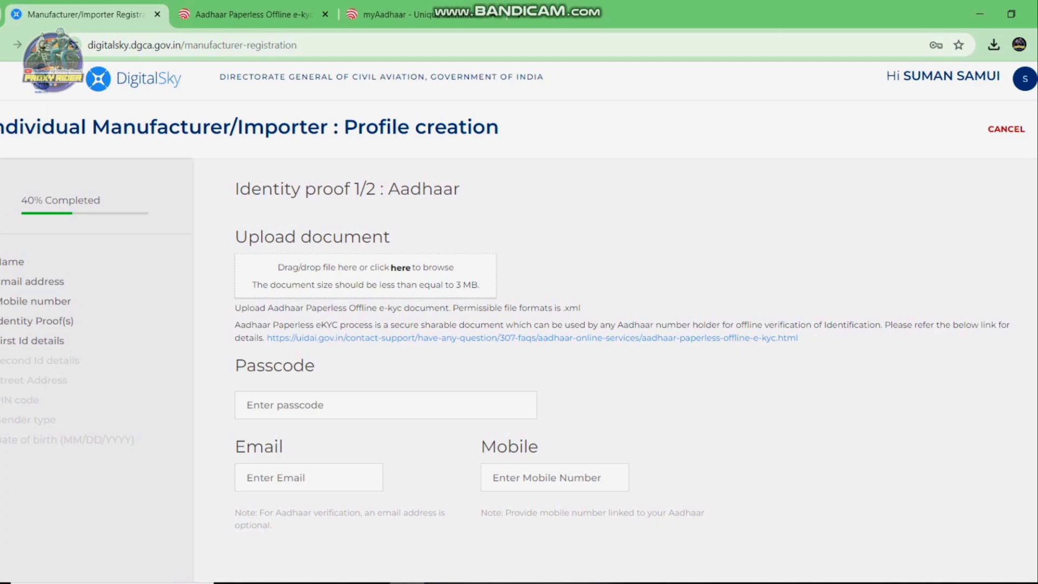
Step: Upload the offlineaadhaar XML file from Downloads as Identity proof 1/2
click(400, 267)
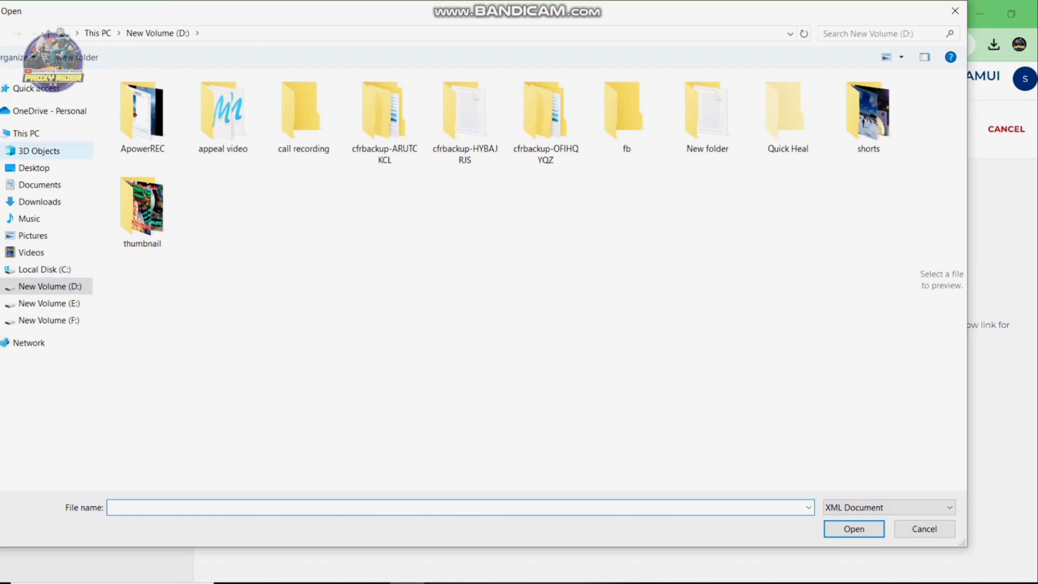
key(Escape)
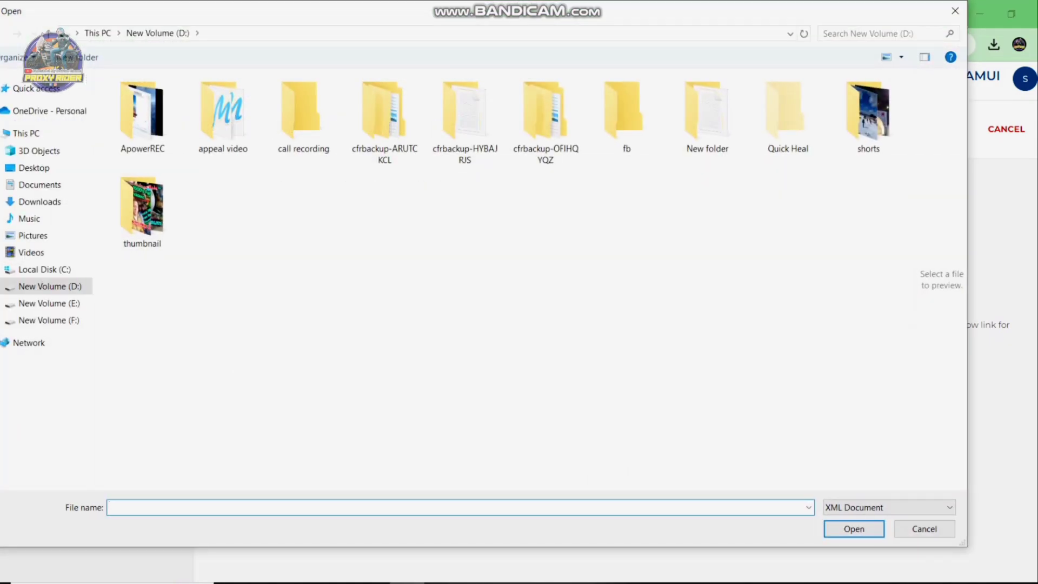
click(40, 201)
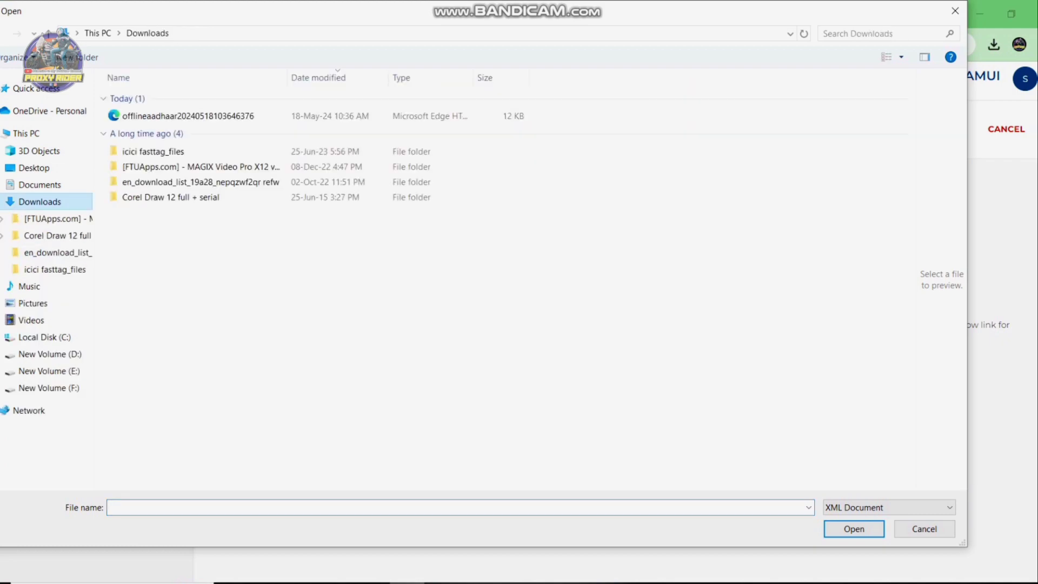
click(188, 115)
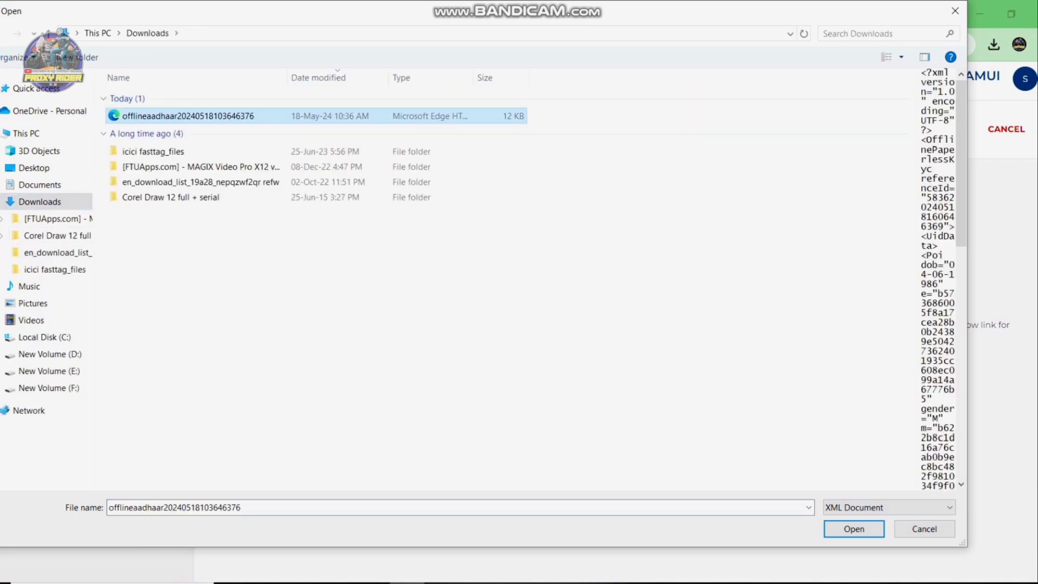
key(Return)
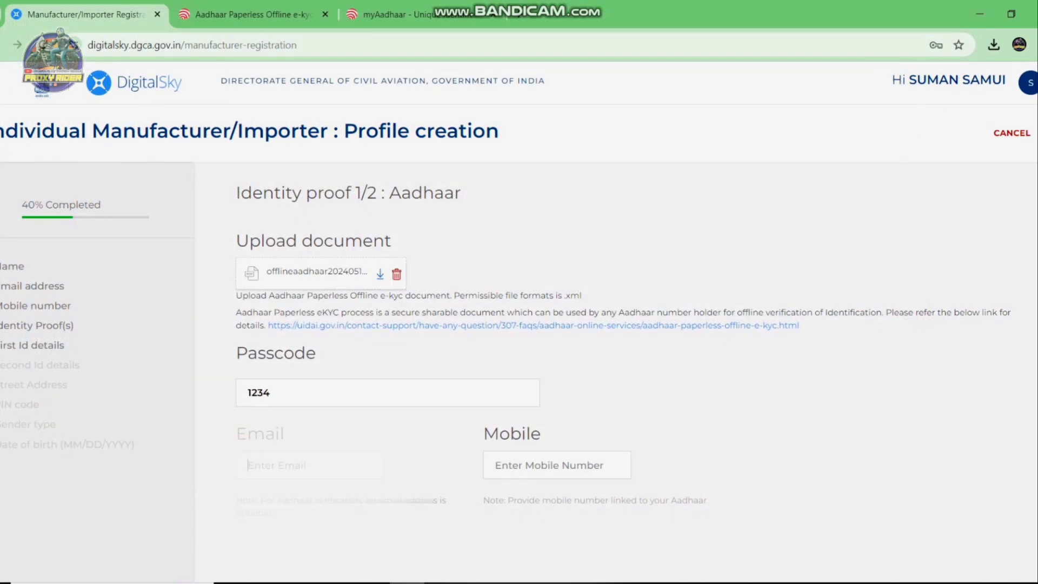
Step: Enter the contact e-mail address and mobile number, then submit the Aadhaar step
key(Tab)
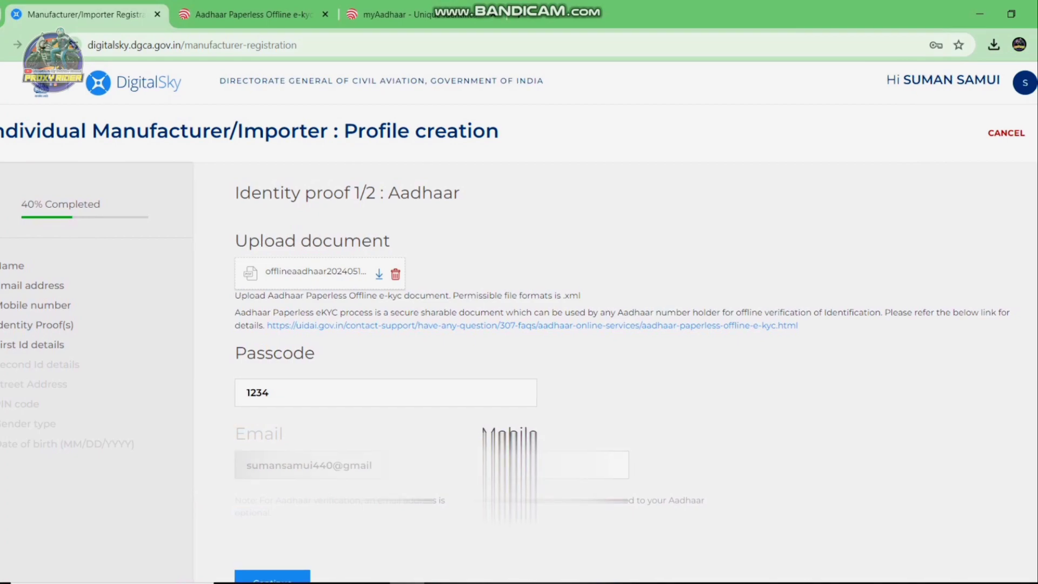
scroll(519, 321, down, 1)
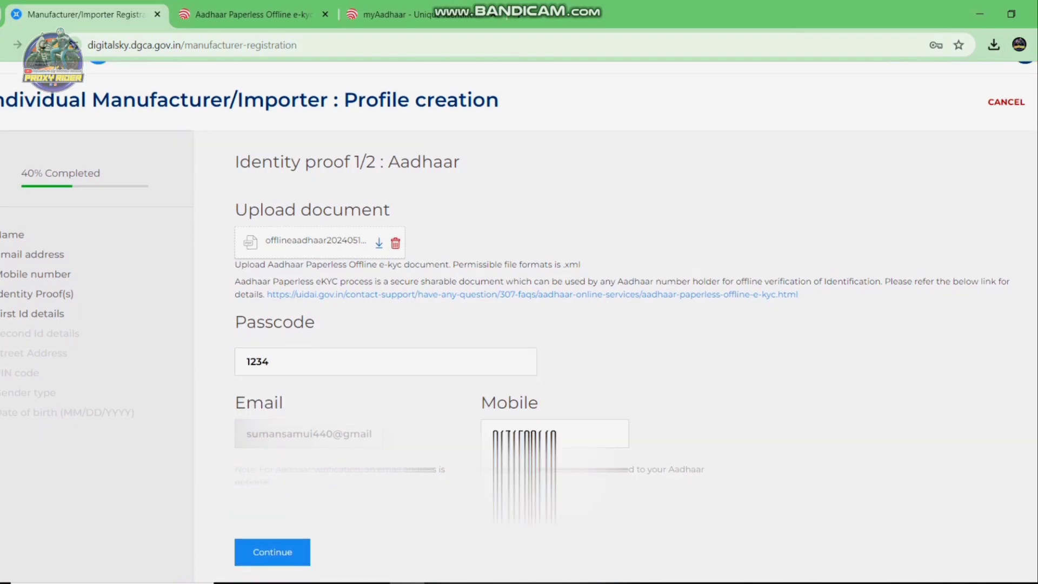
key(Return)
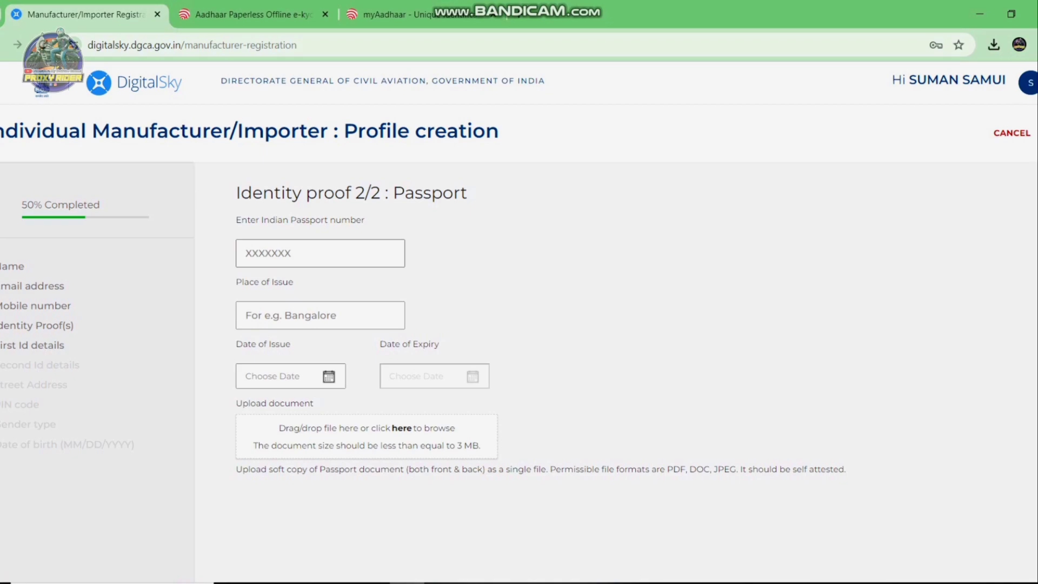
Step: Enter the passport number and set the date of issue to 4/5/2024
text(X)
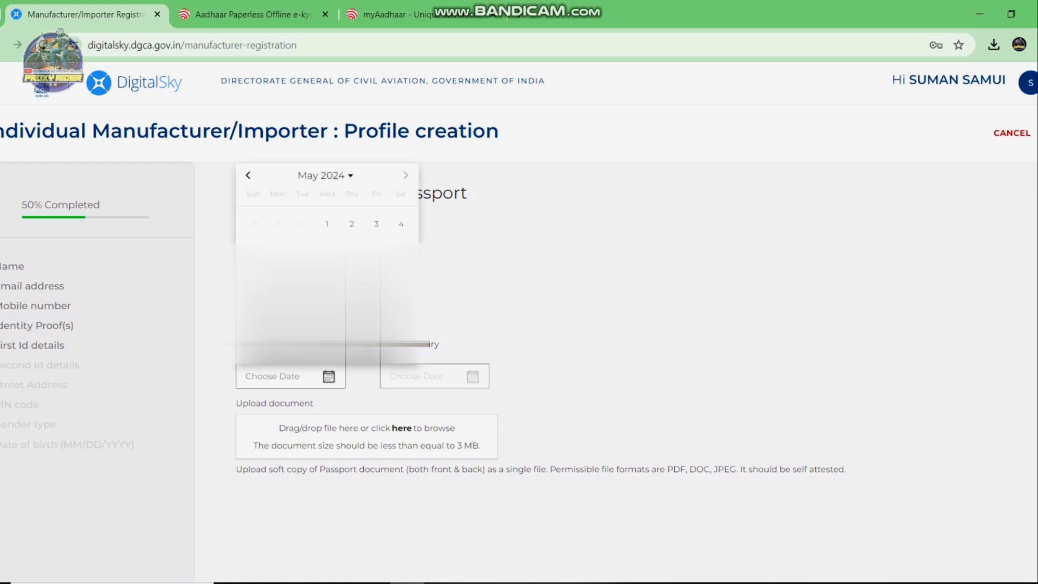
key(Page_Up)
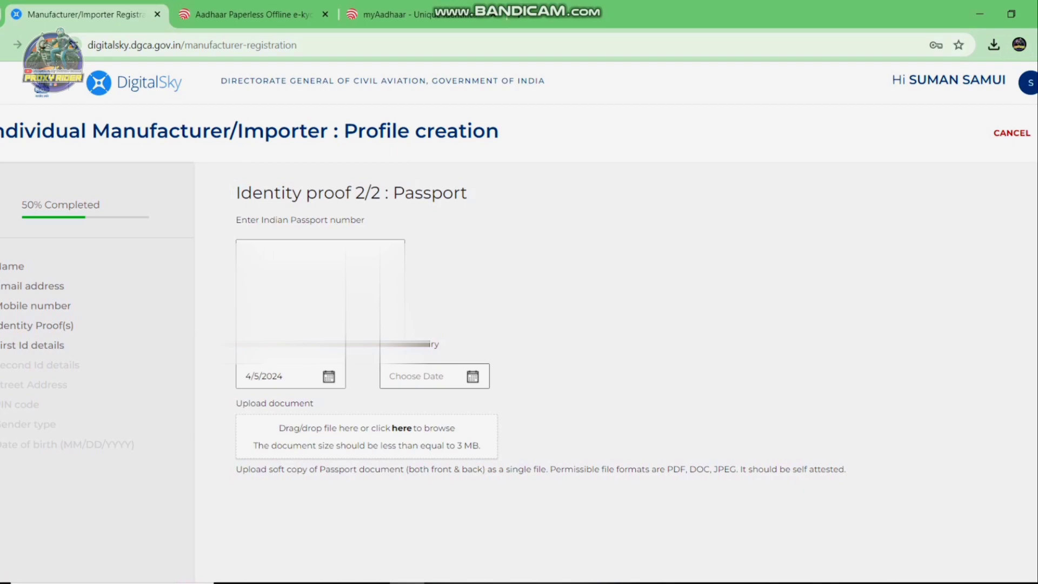
click(290, 376)
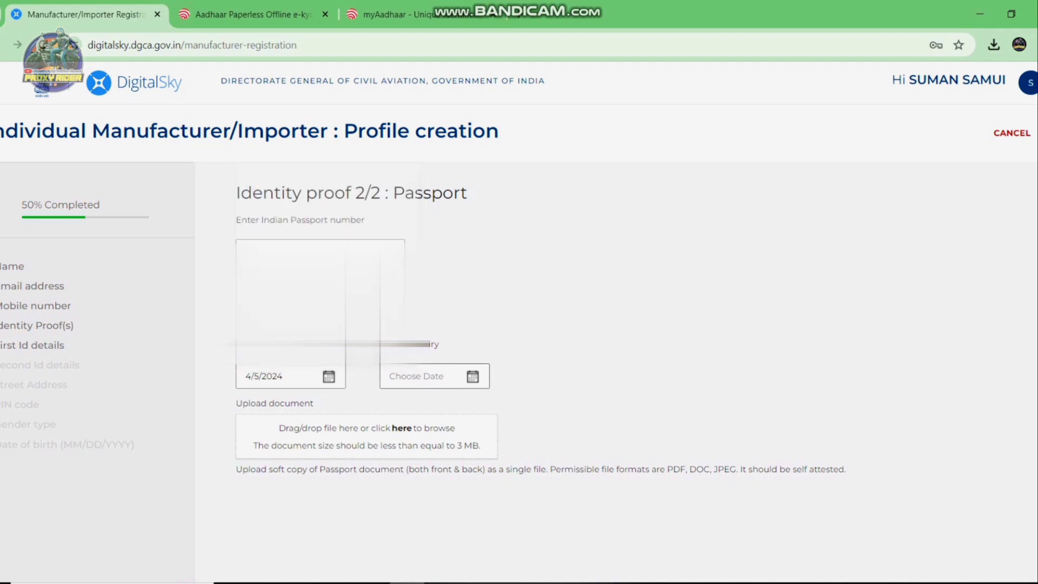
Step: Set the passport date of expiry to 4/4/2034
click(427, 376)
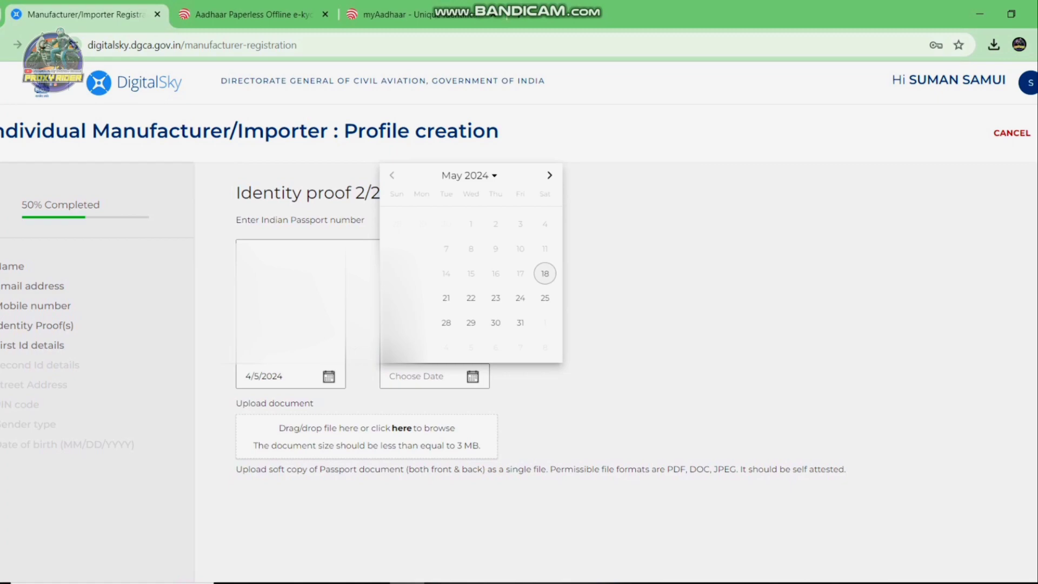
click(469, 175)
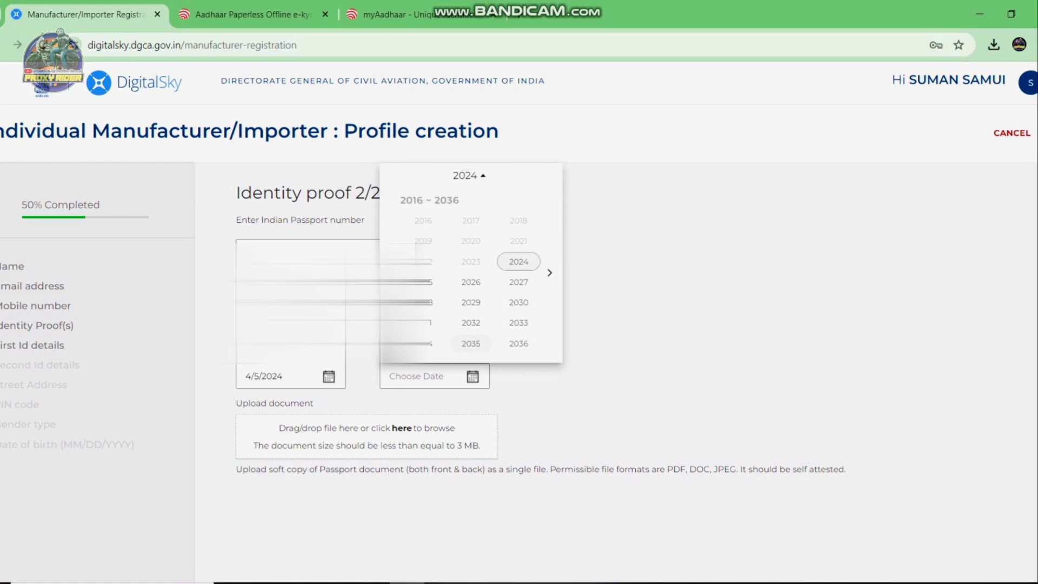
click(424, 343)
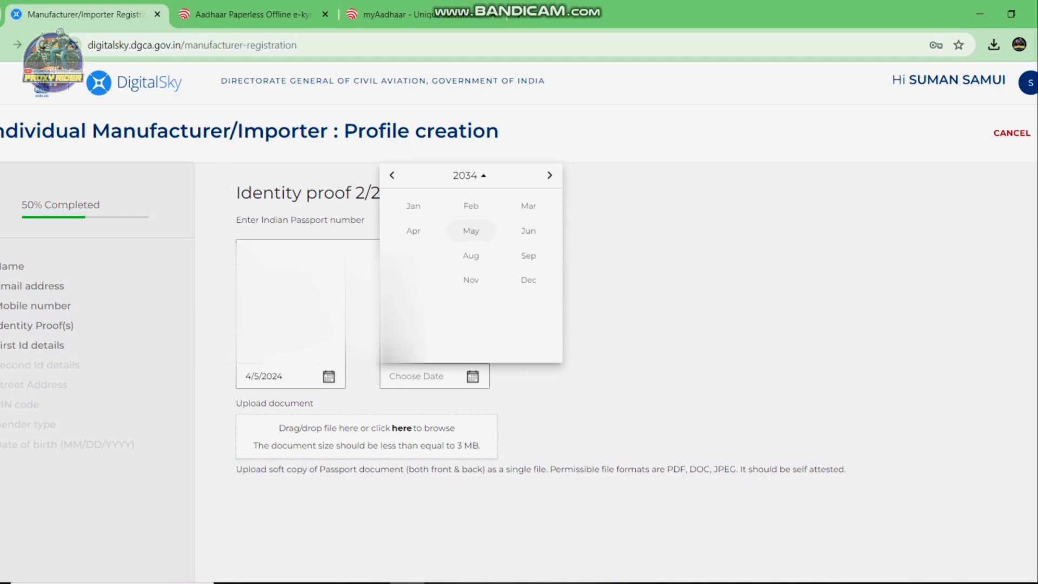
click(413, 230)
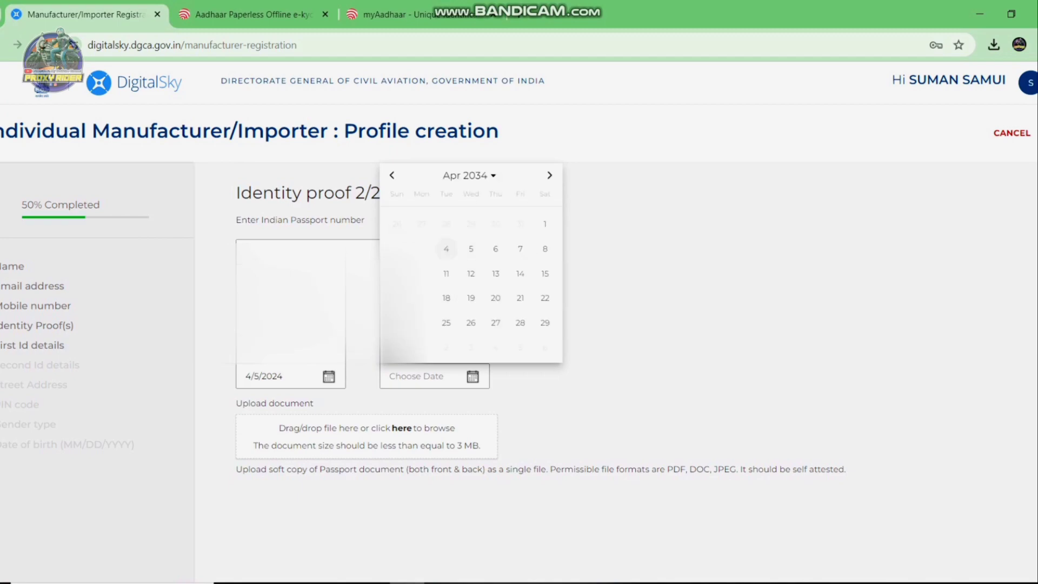
click(446, 249)
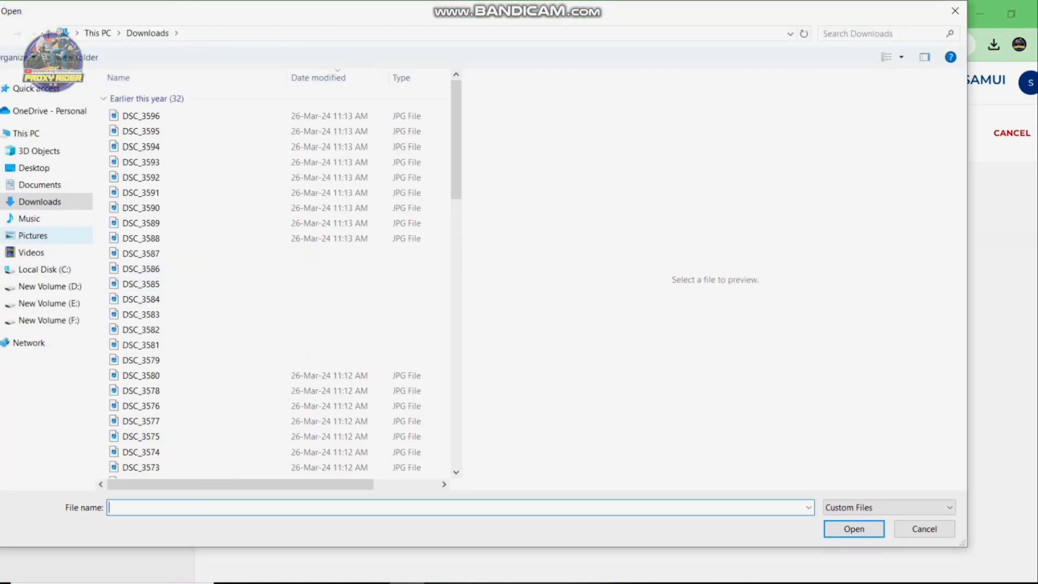
Step: Upload Compressed_passport_240518_145946 from the Desktop as the passport document
click(34, 167)
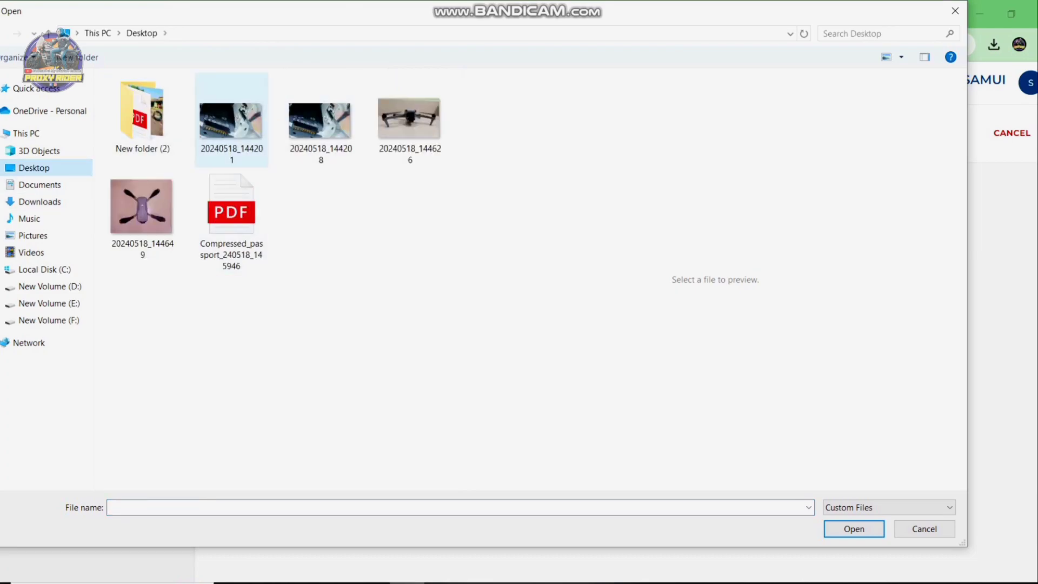
click(231, 216)
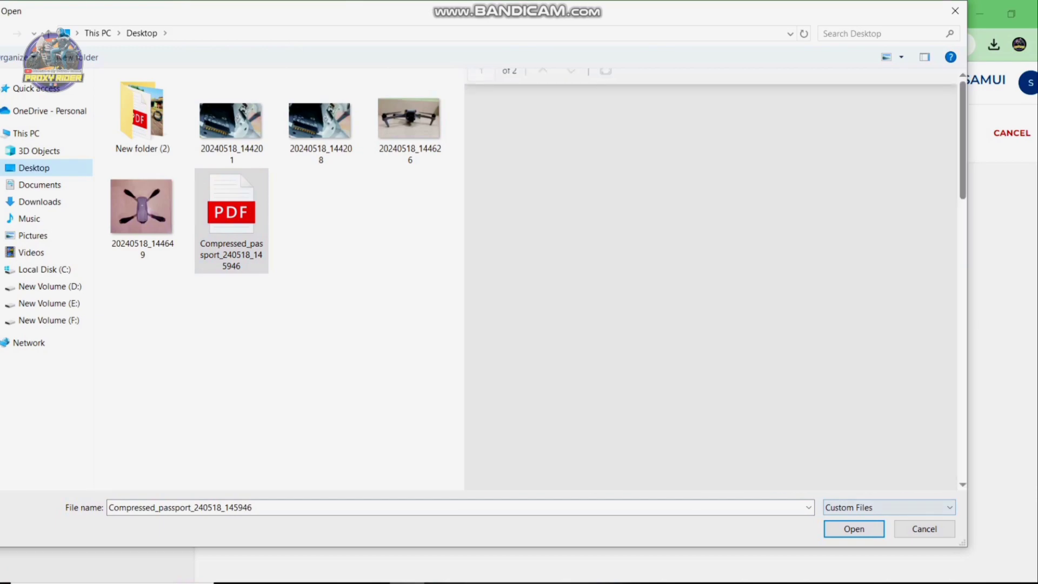
key(Return)
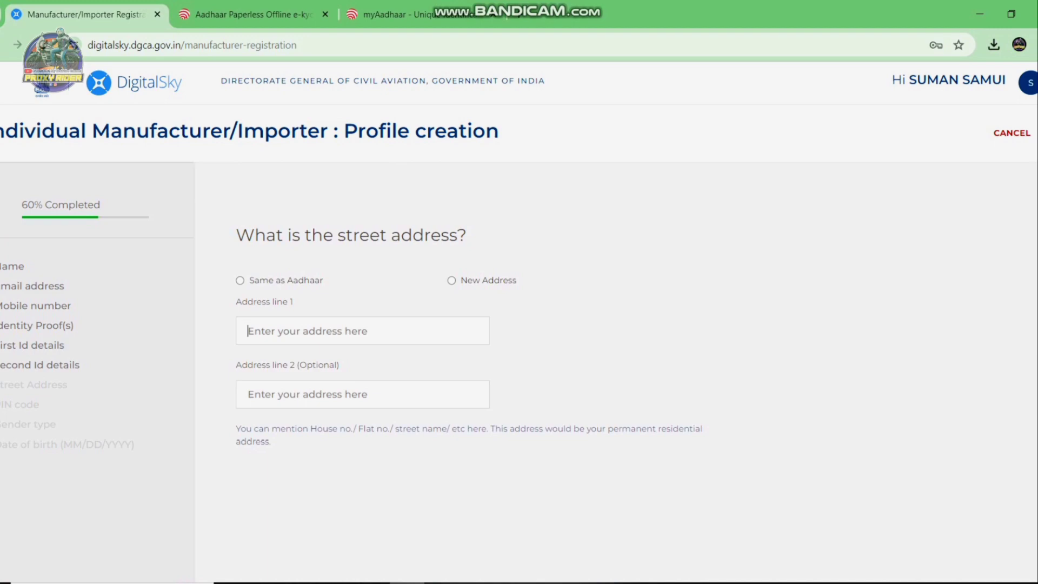
Step: Use the Aadhaar address, accept the PIN code, choose gender MALE, and preview the profile
click(239, 280)
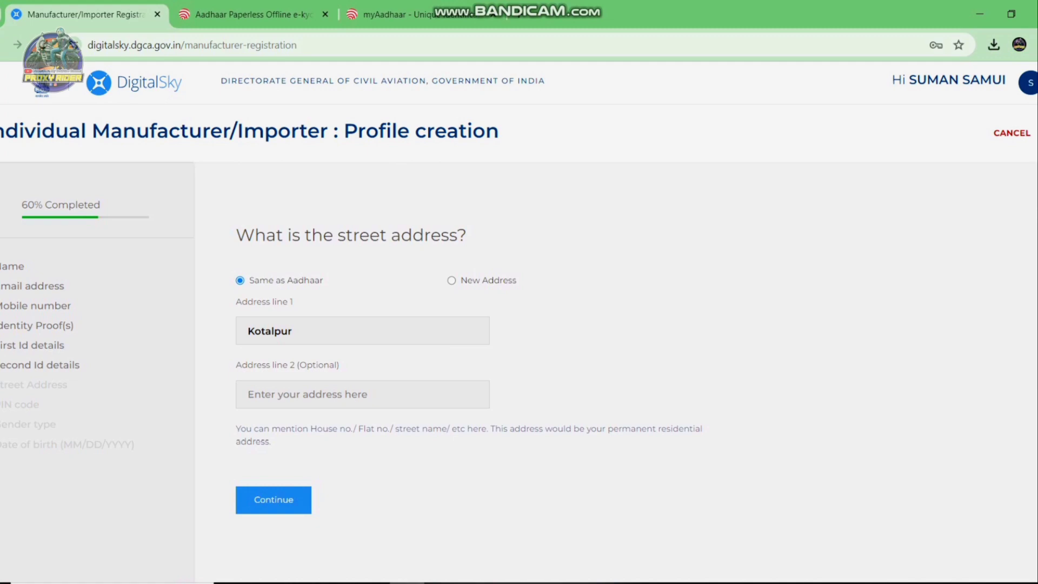
click(274, 499)
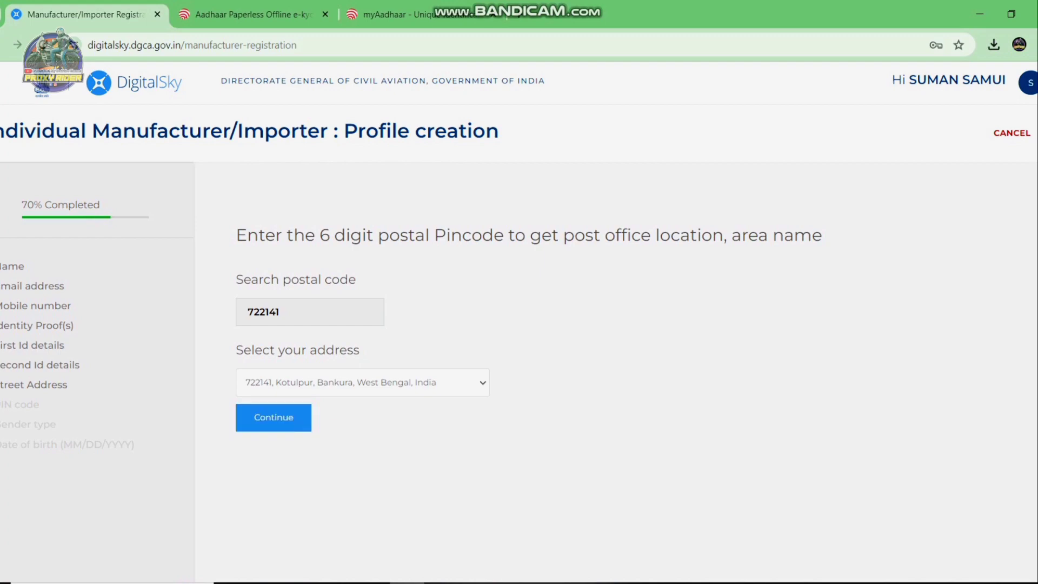
key(Return)
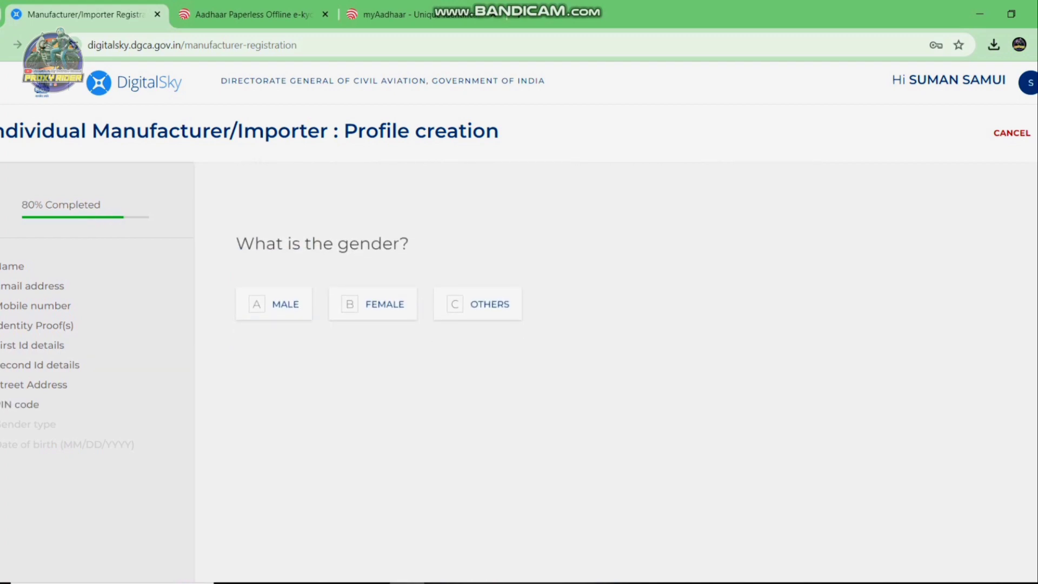
key(a)
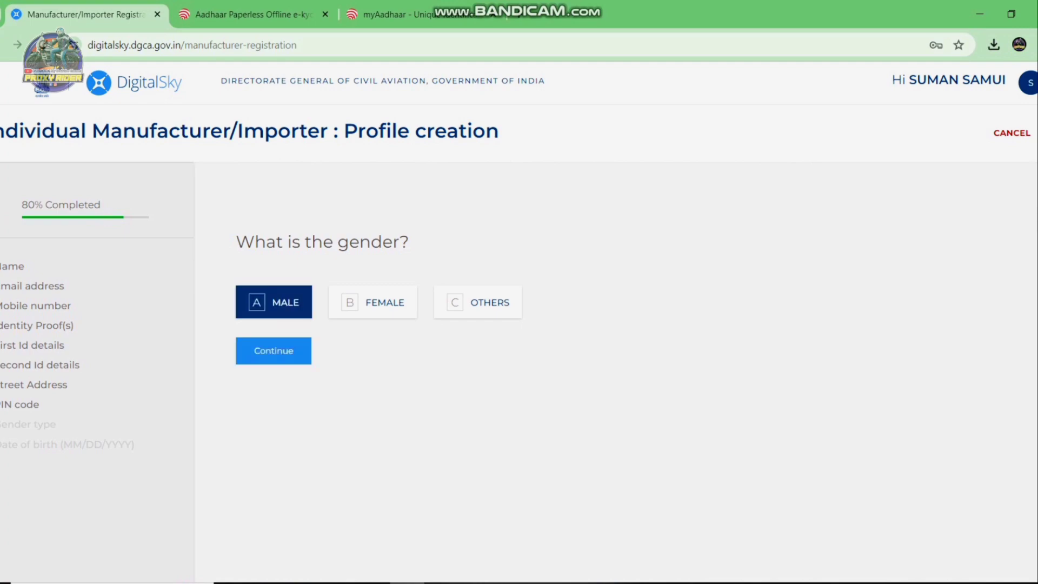
key(Return)
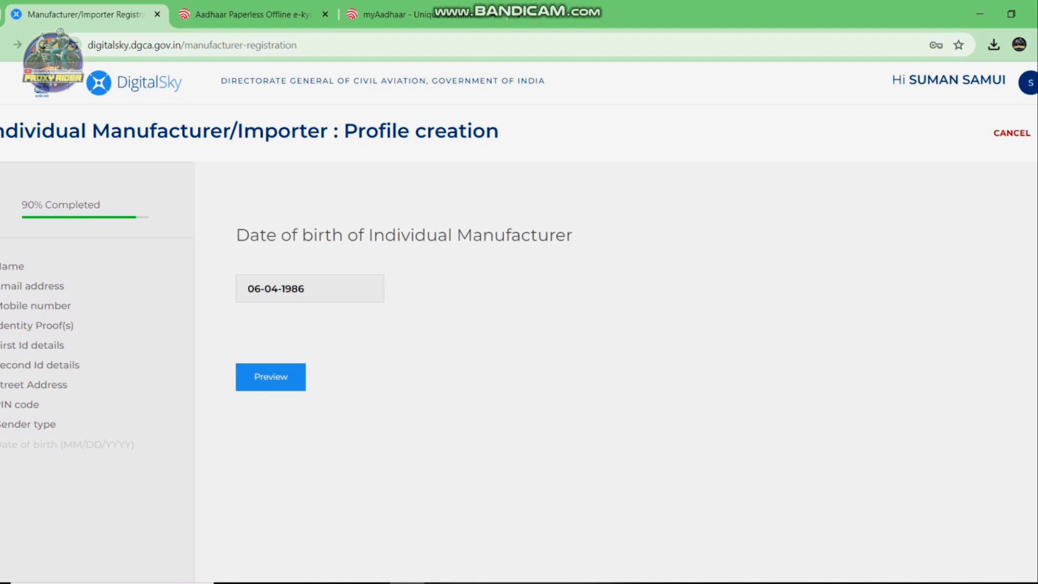
key(Return)
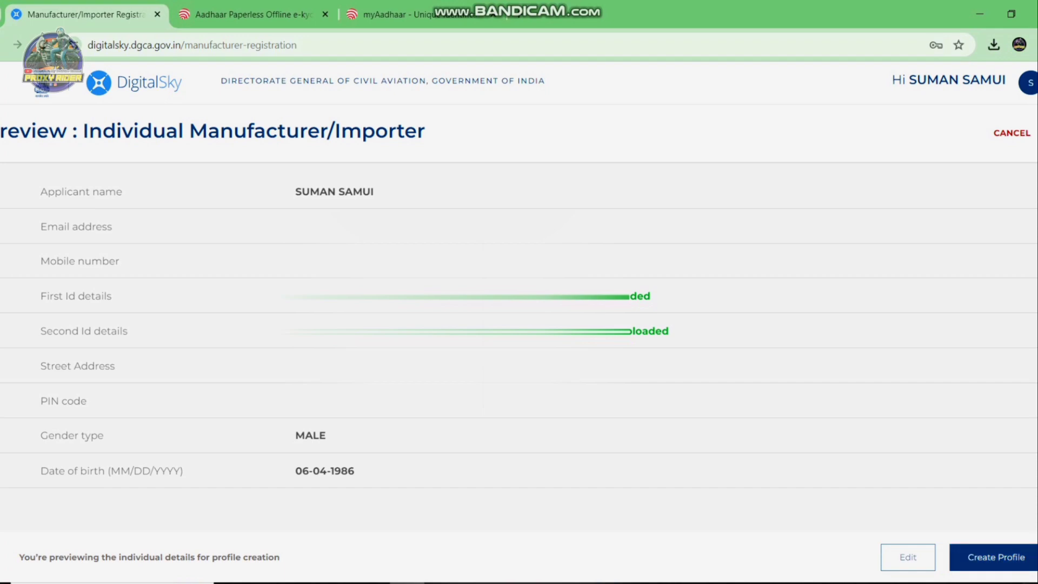
Step: Submit Create Profile and accept the truthfulness declaration to create the profile
click(995, 557)
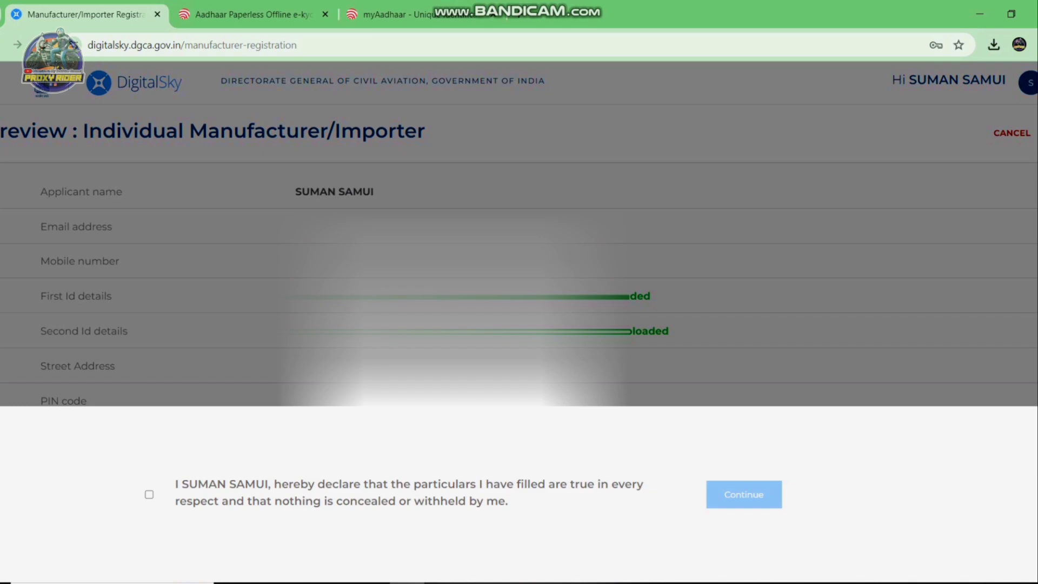
key(Escape)
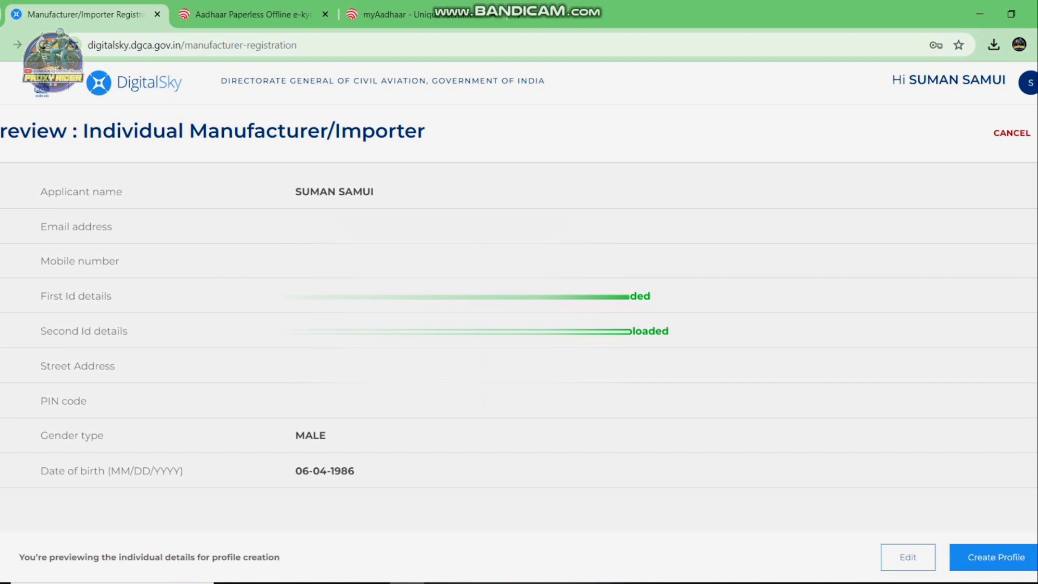
click(996, 556)
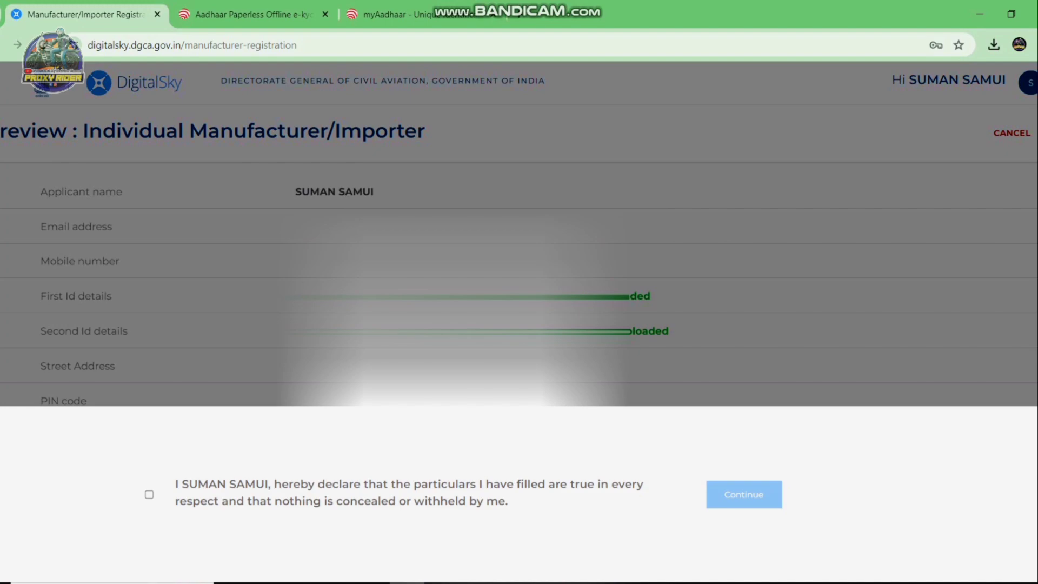
click(149, 494)
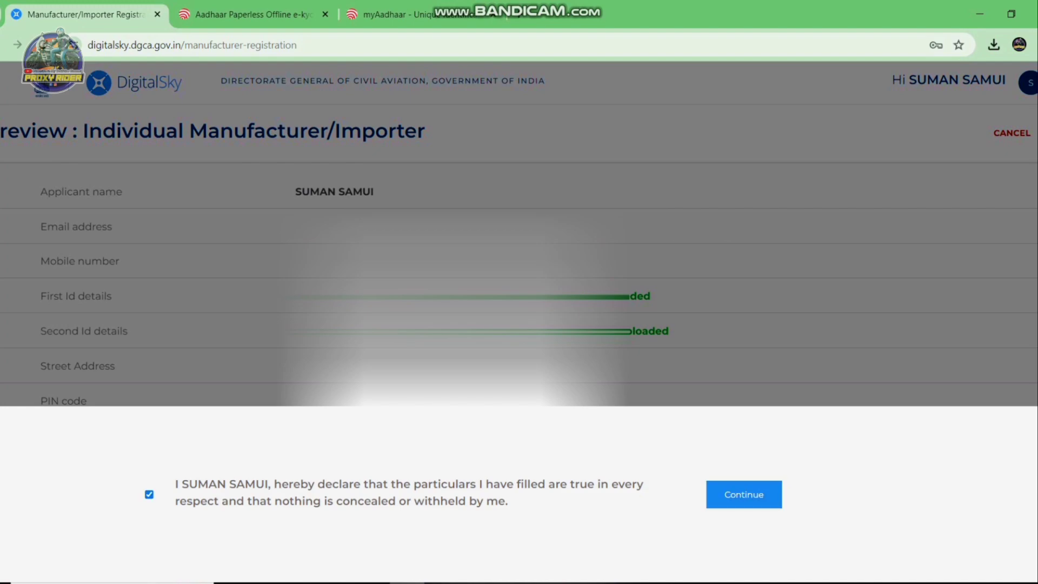
key(Escape)
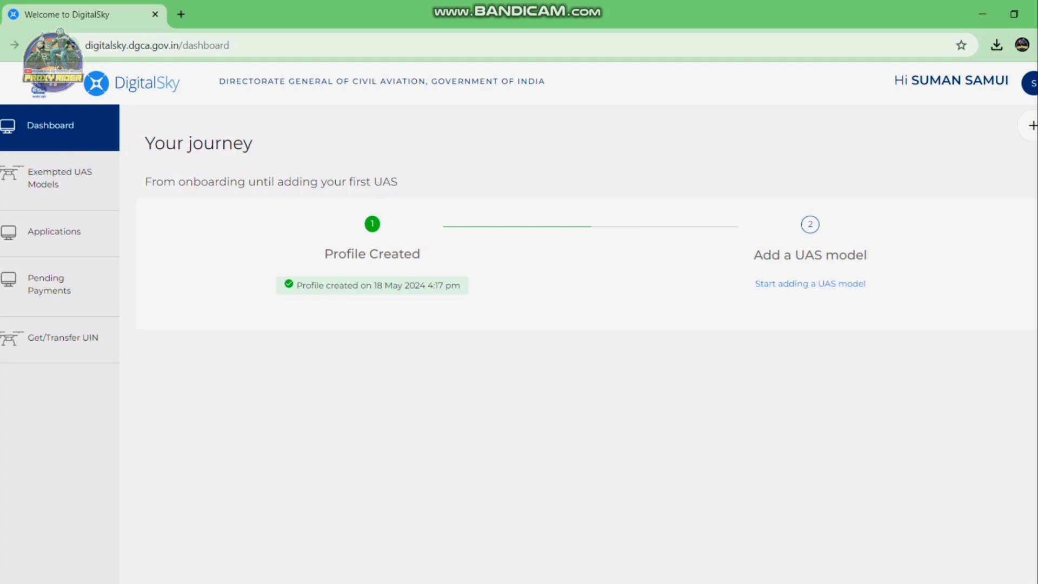
Step: Start Add Serial Number from the + menu with the Manual upload type
click(1033, 126)
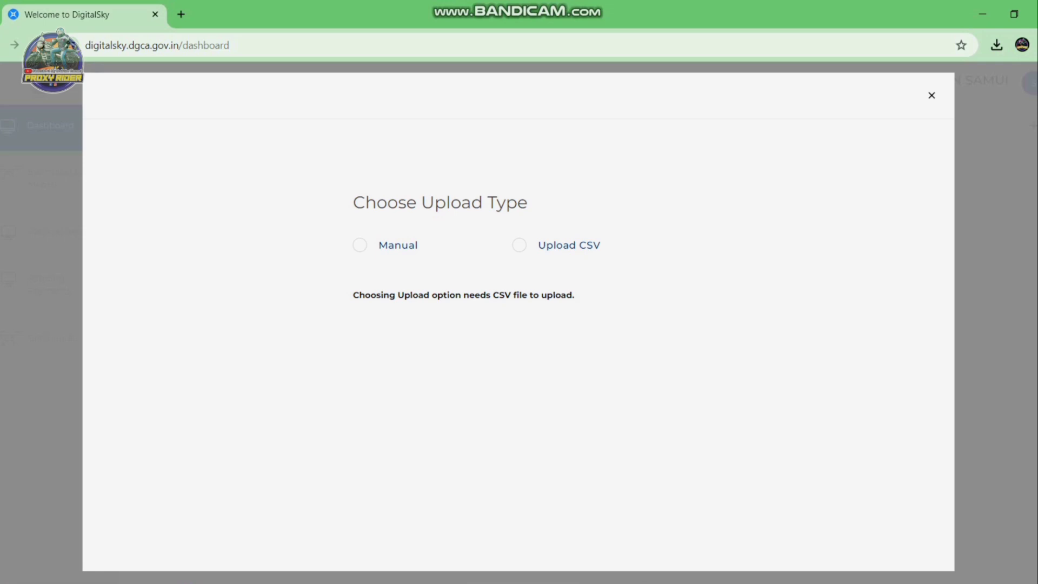
click(360, 245)
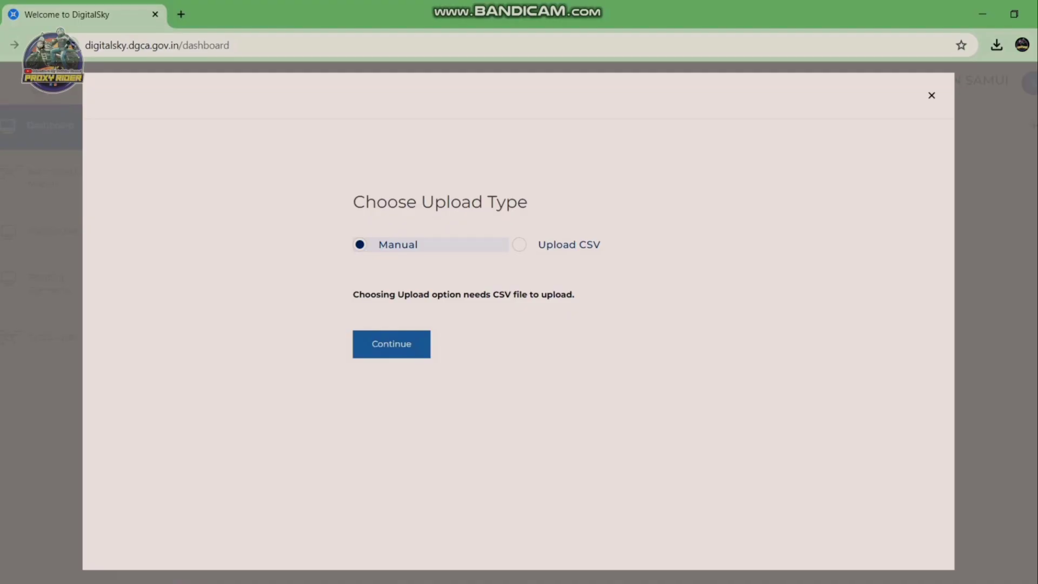
key(Return)
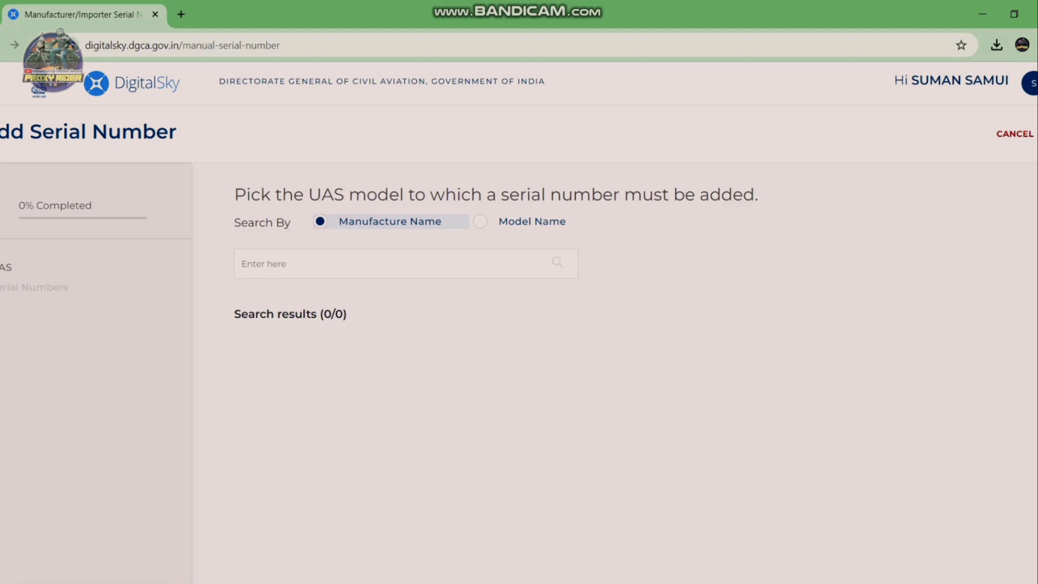
Step: Search the UAS model list for DJI and scroll through the model cards
text(DJI)
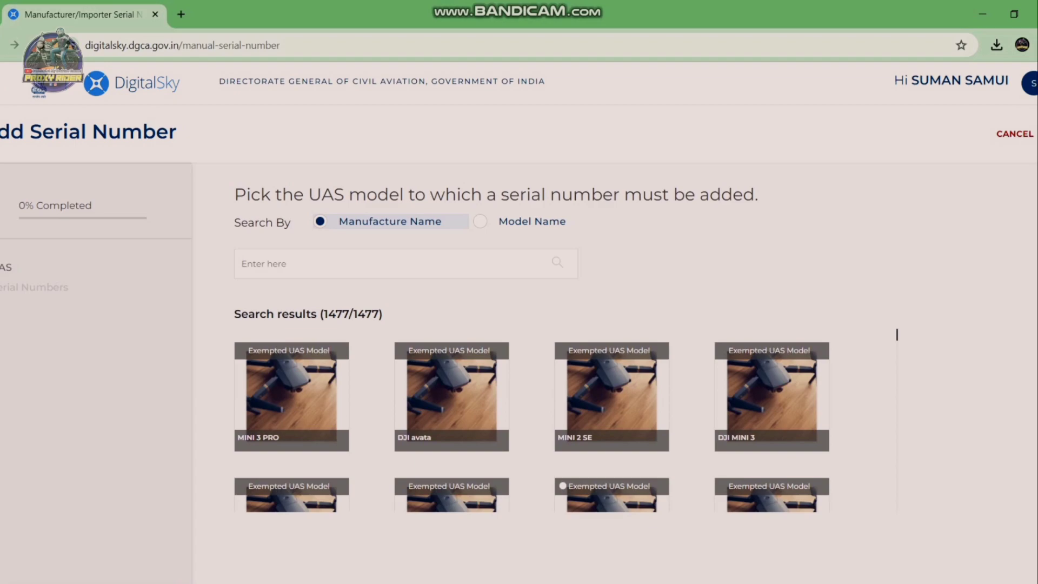
mouse_move(771, 400)
drag(897, 335, 897, 335)
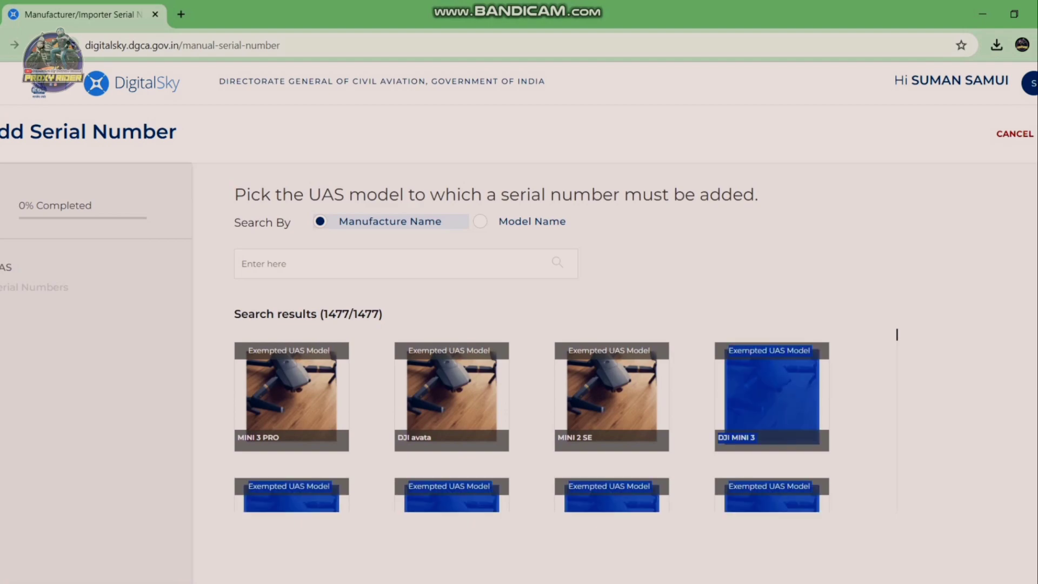
scroll(896, 335, down, 5)
scroll(897, 335, up, 2)
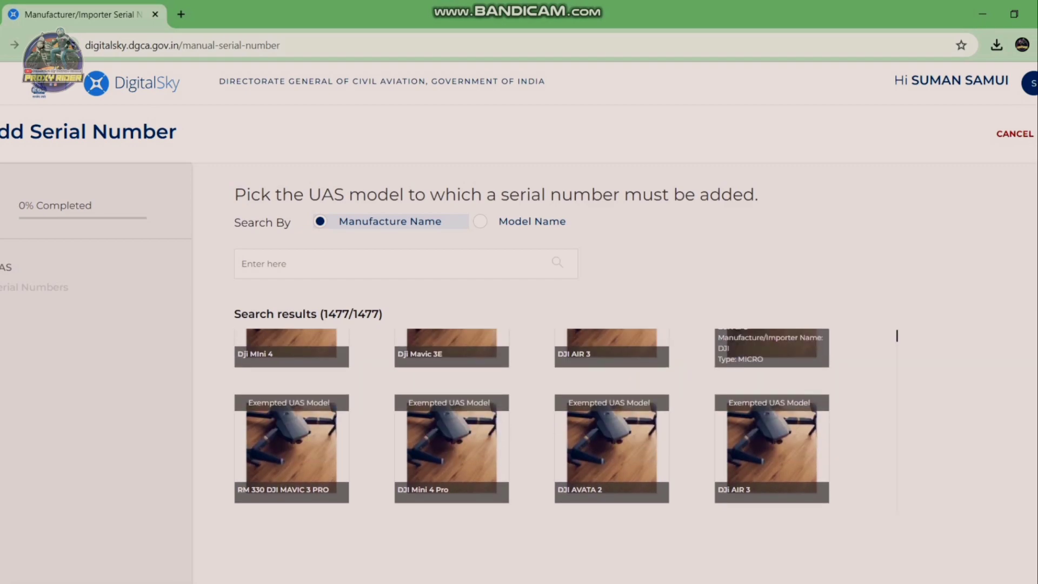
scroll(896, 335, up, 2)
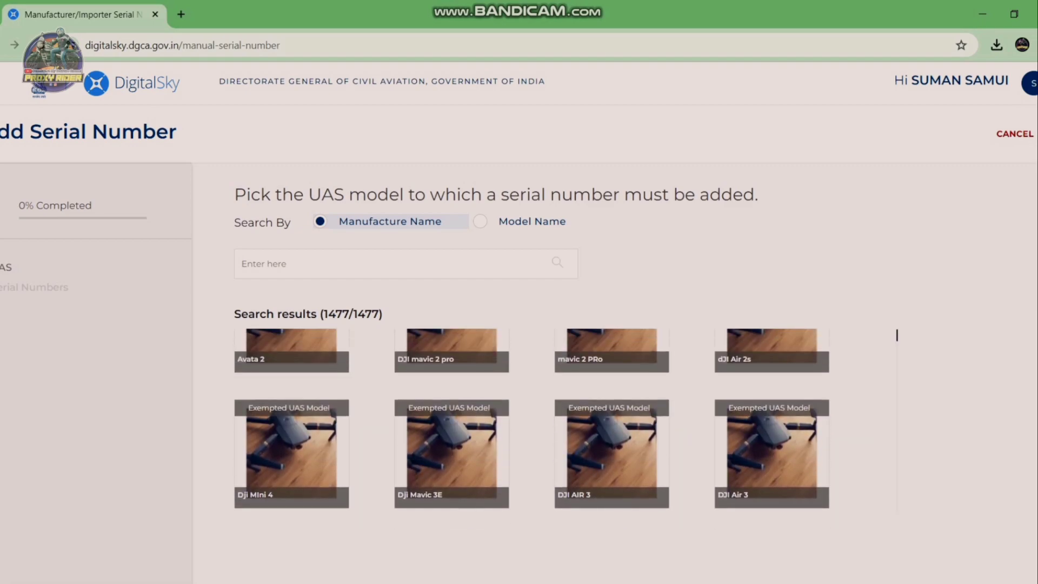
scroll(897, 336, down, 1)
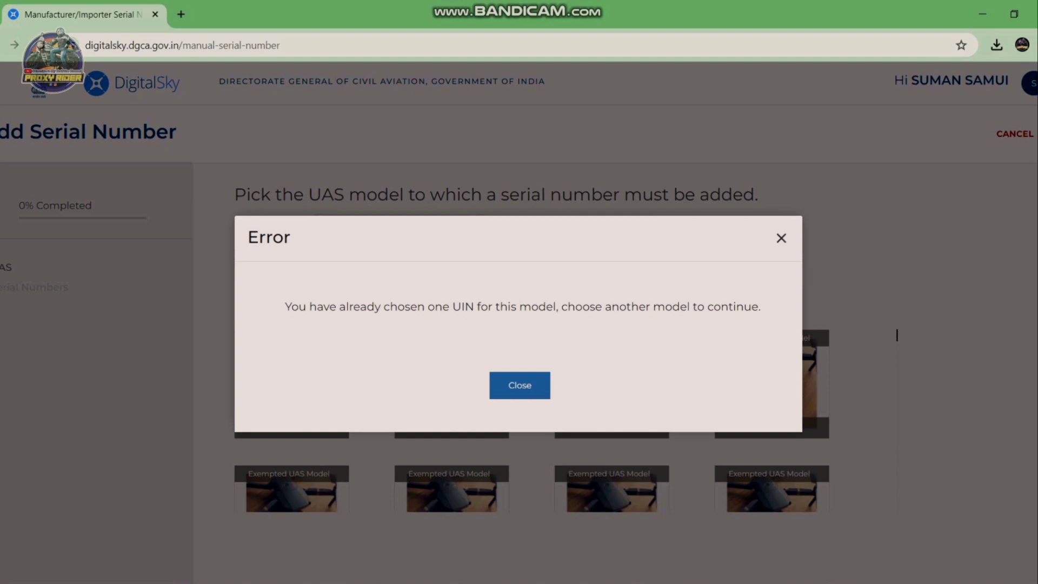
Step: Select the DJI AIR 3 model and close the UIN-already-chosen error
key(Escape)
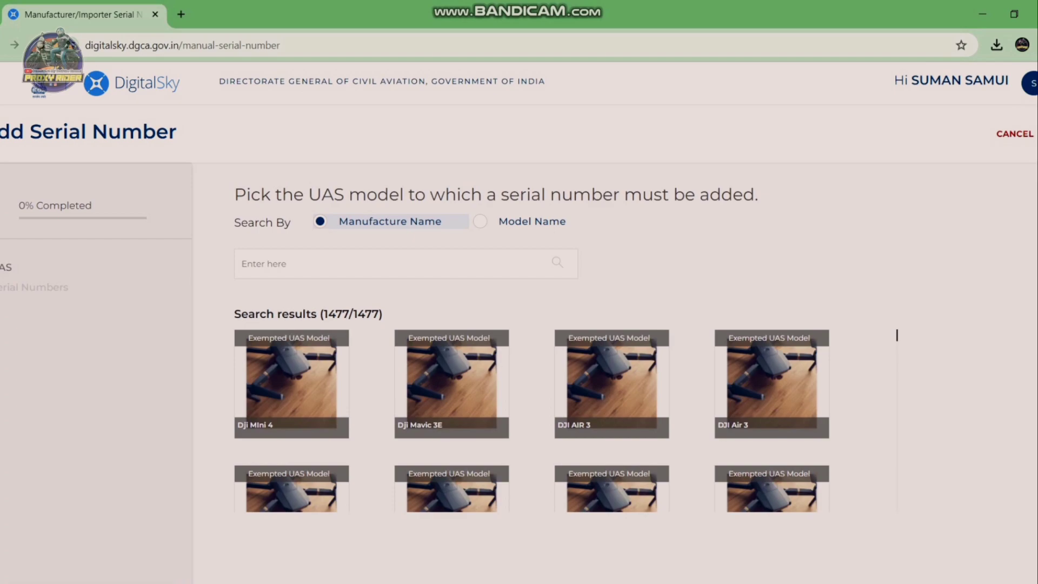
mouse_move(291, 378)
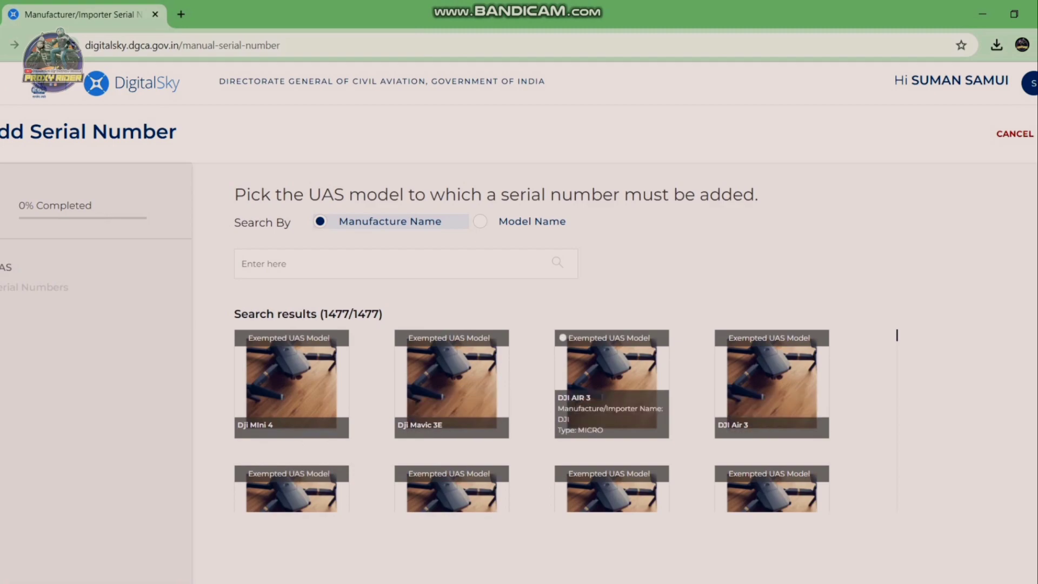
click(611, 384)
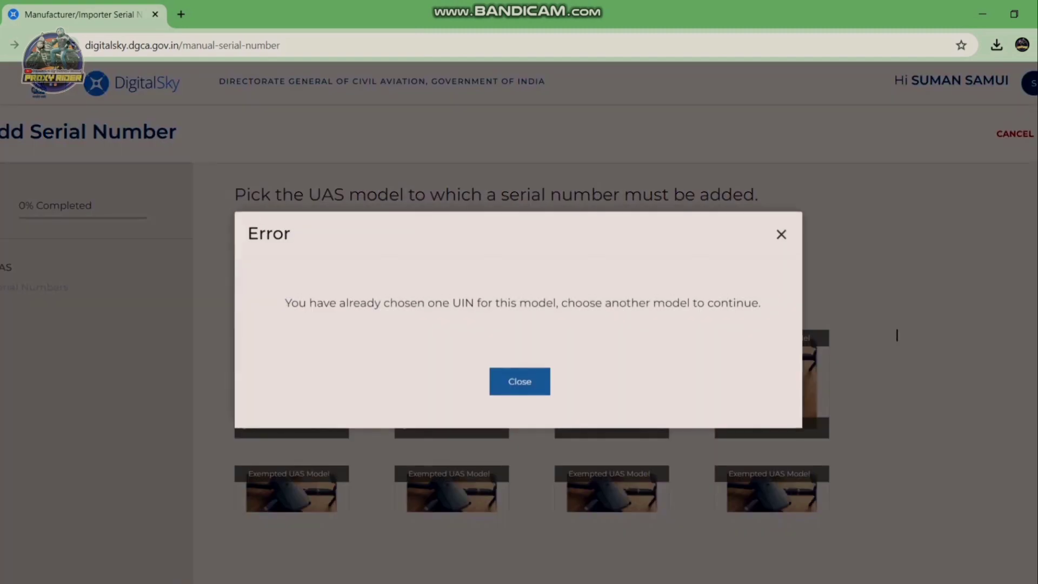
click(897, 335)
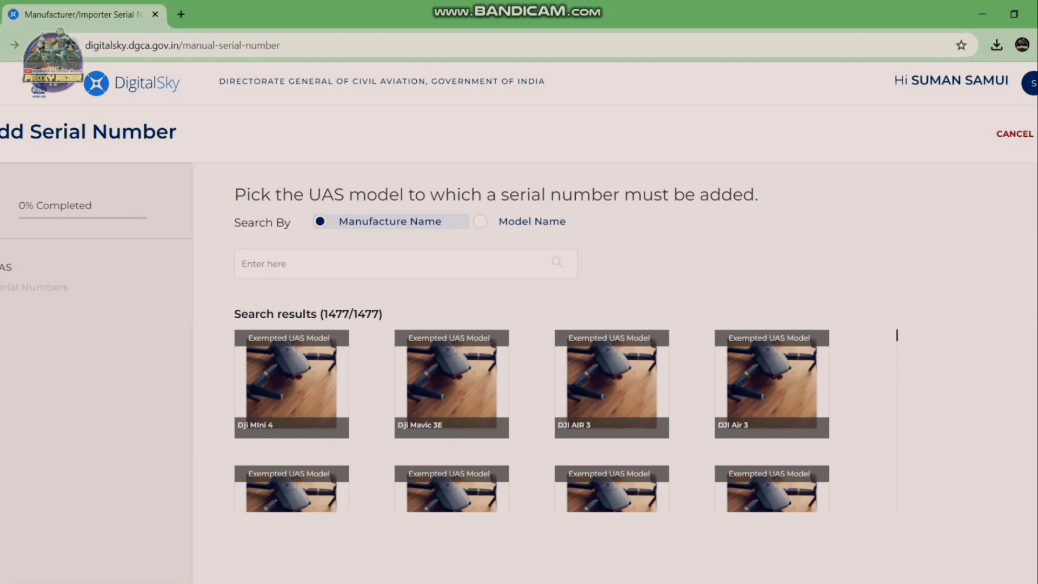
mouse_move(452, 379)
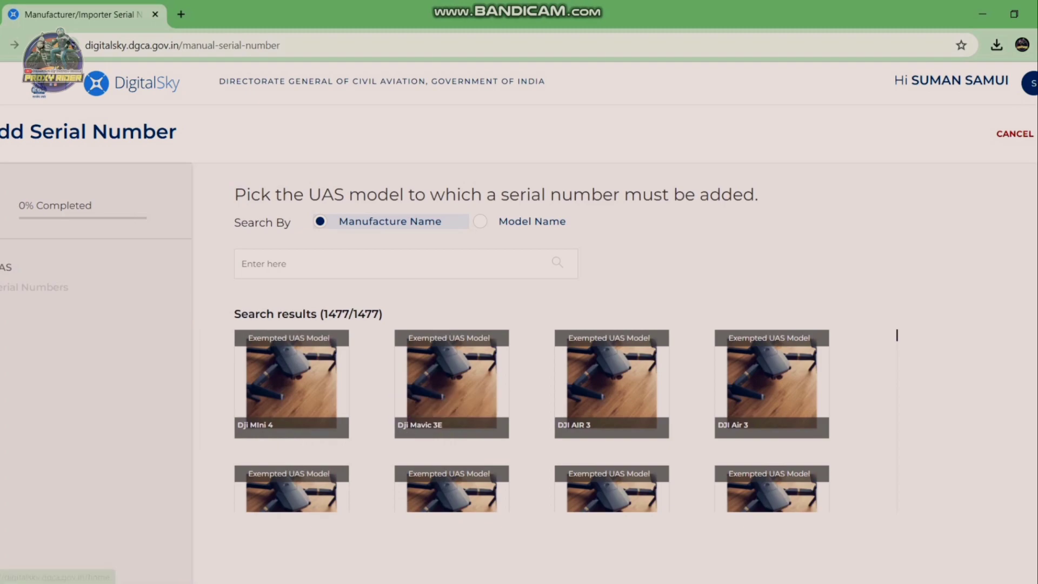
mouse_move(772, 384)
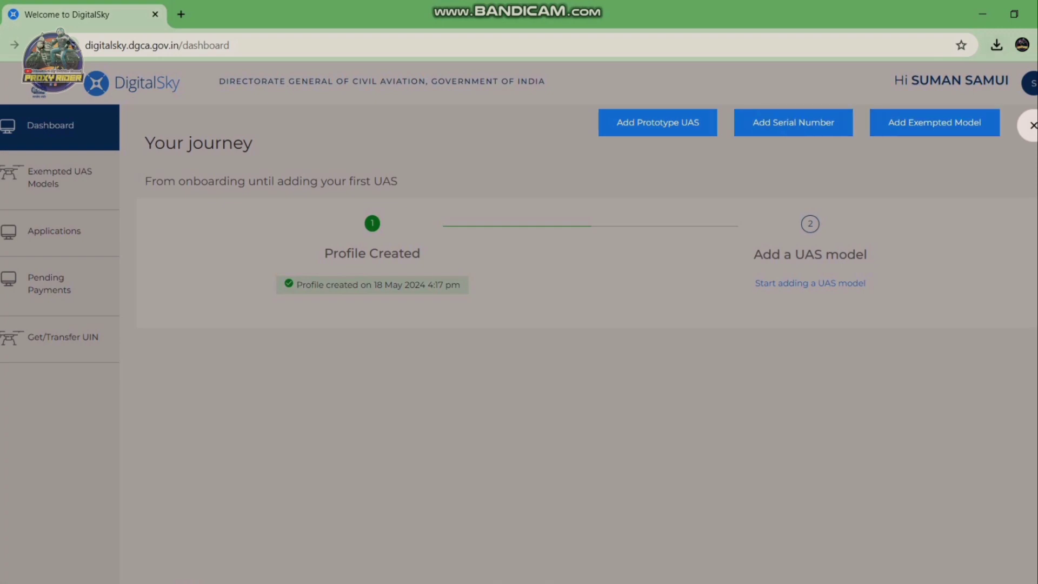
Step: Choose Add Exempted Model from the dashboard's + menu
click(934, 122)
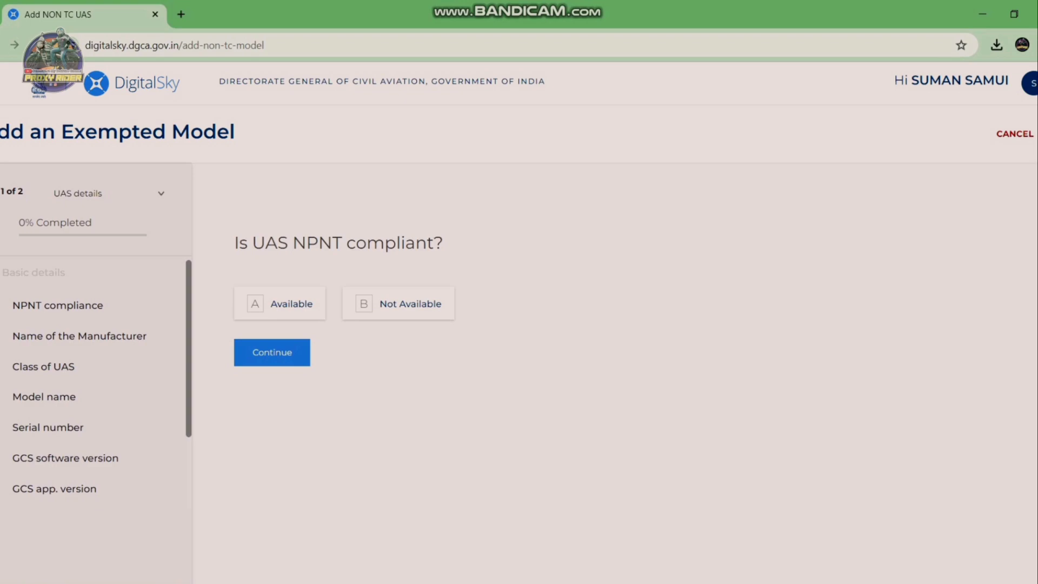
Step: Answer NPNT compliance as Not Available and enter DJI as the manufacturer
key(b)
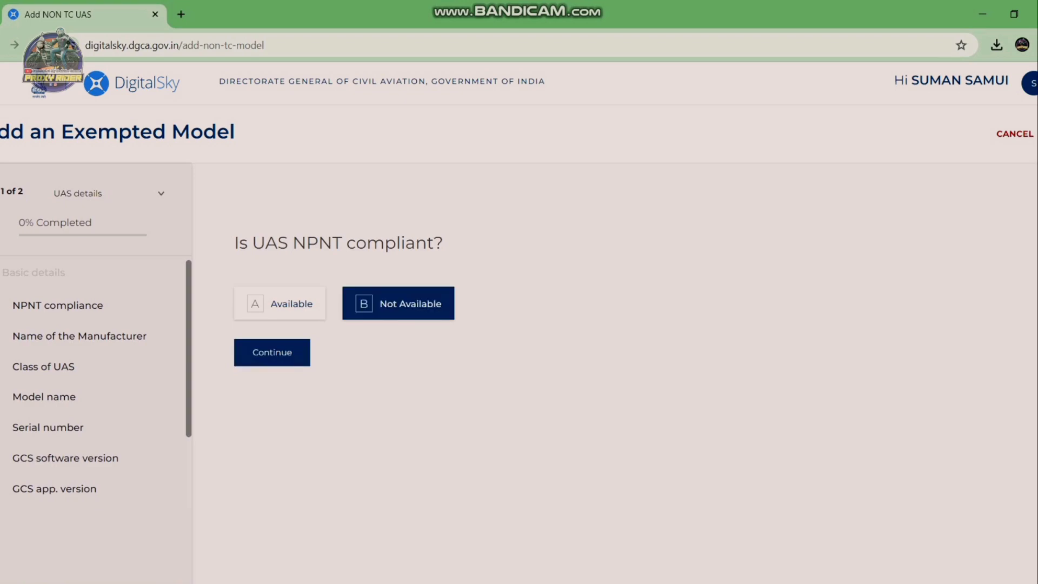
key(Return)
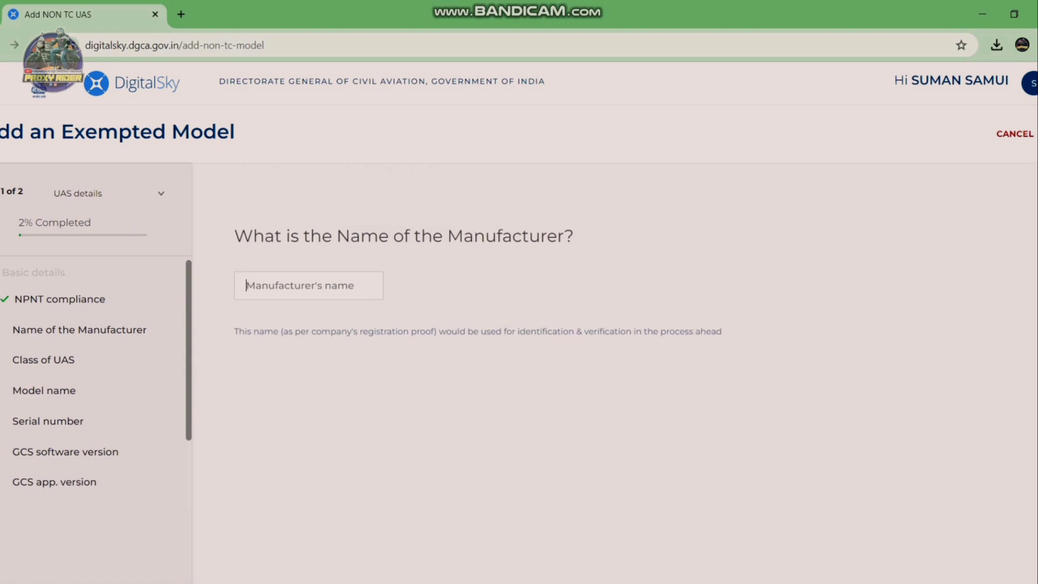
text(DJI)
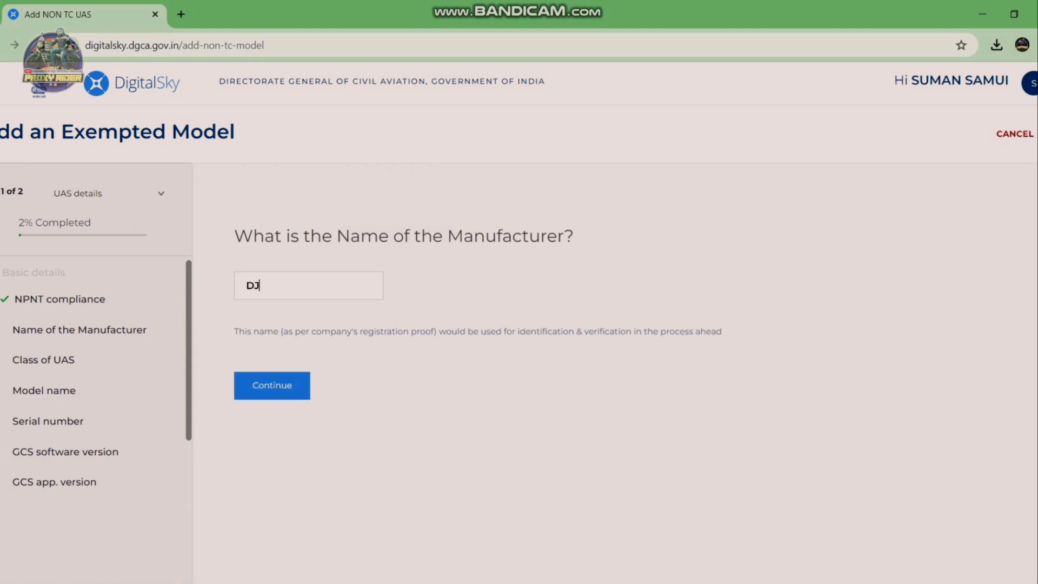
key(Return)
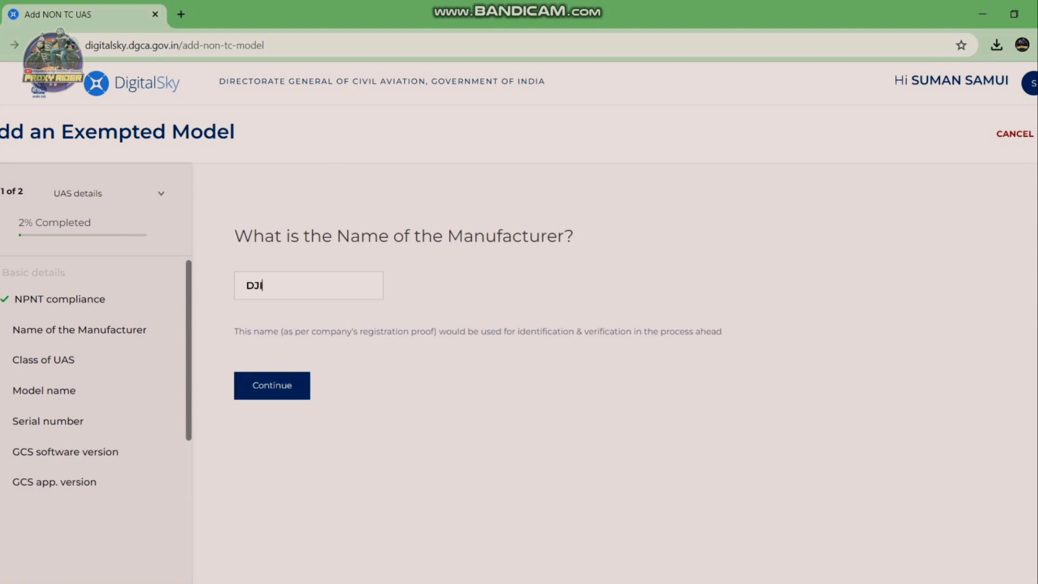
key(Return)
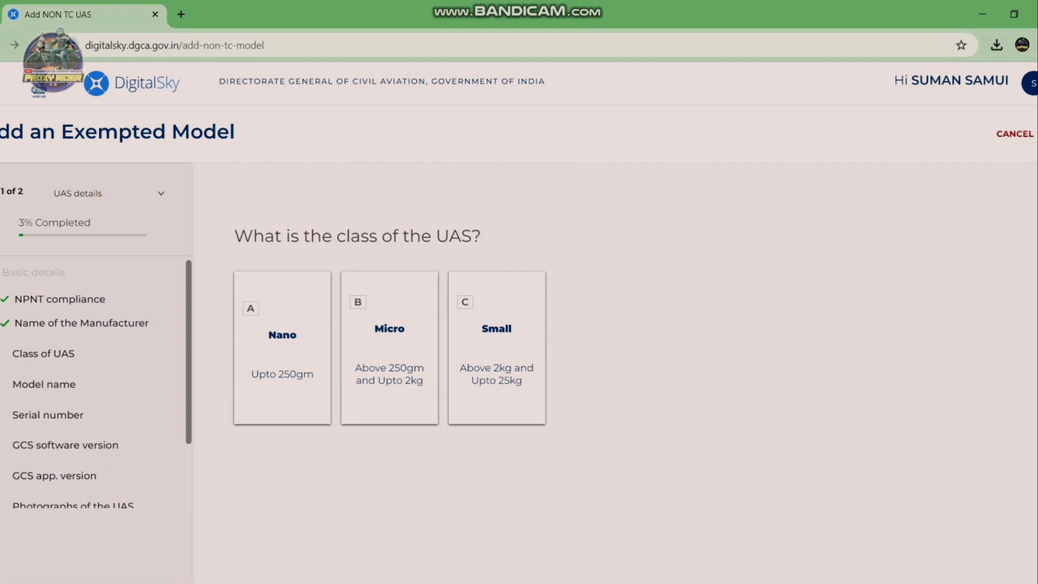
Step: Choose the Micro UAS class and name the model AIR3
key(b)
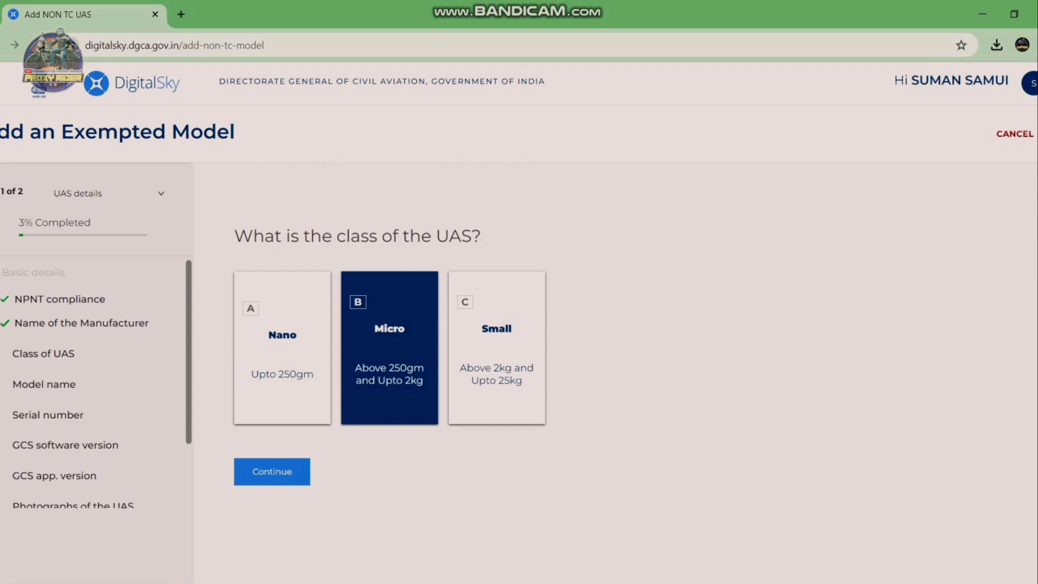
key(Return)
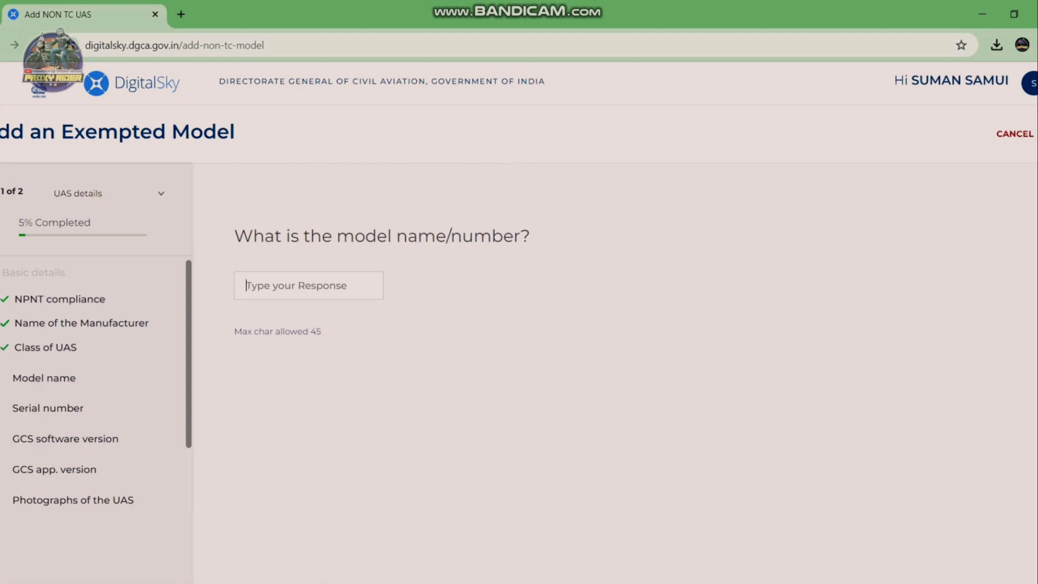
text(AIR3)
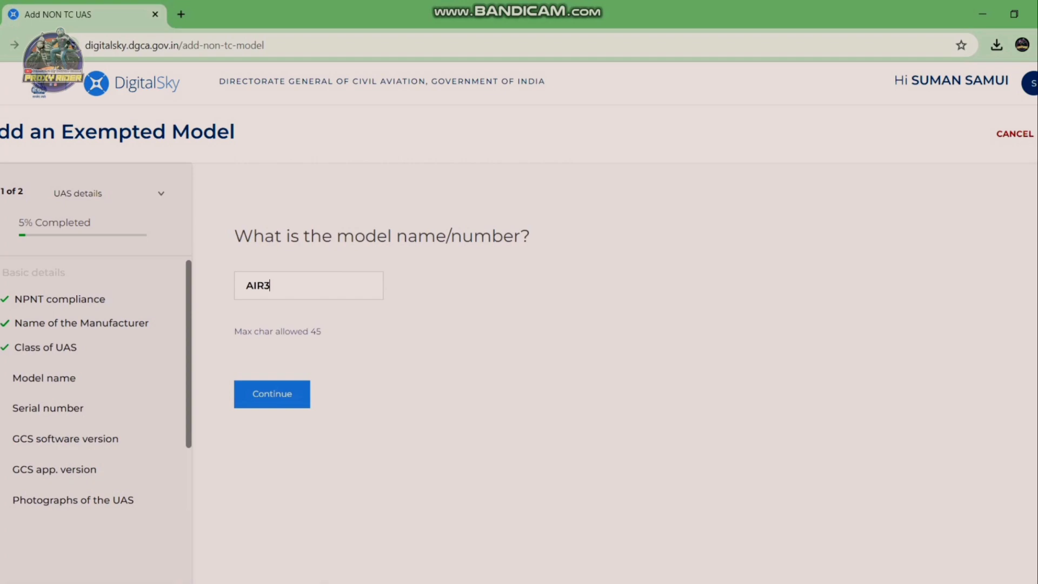
key(Return)
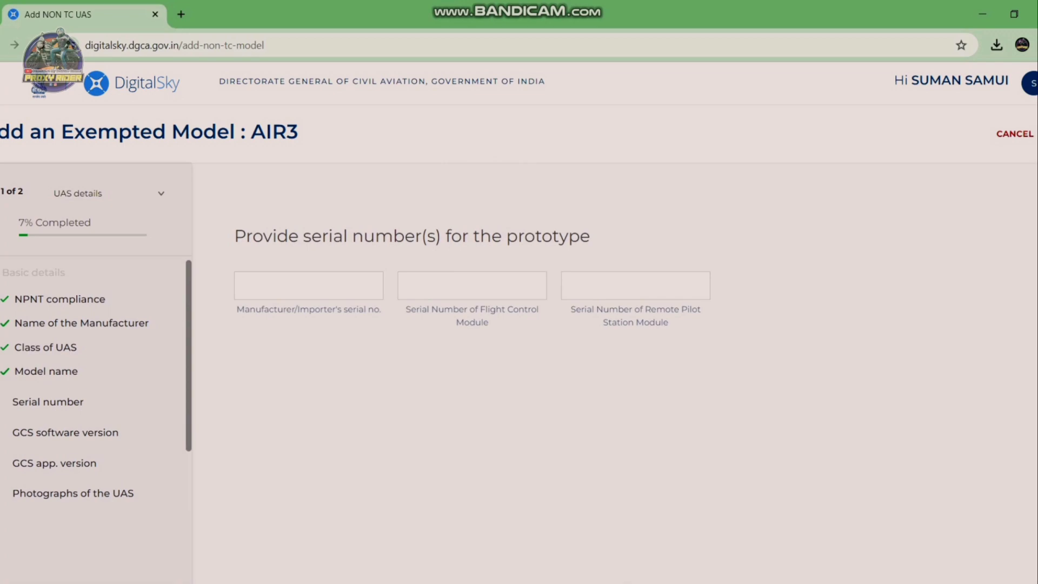
Step: Fill in the manufacturer, flight control module and remote pilot station serial numbers, then submit
text(158)
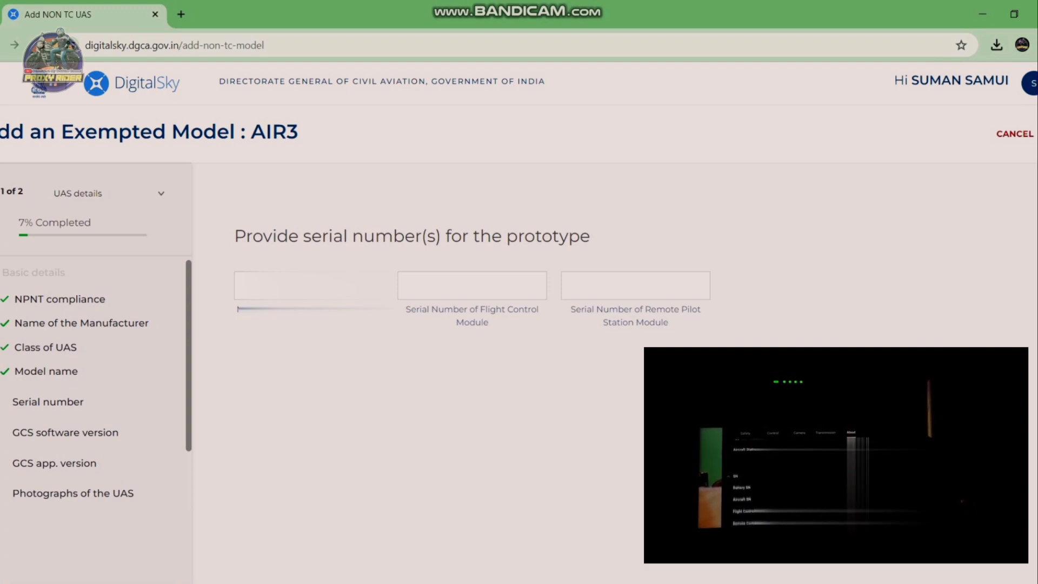
click(409, 284)
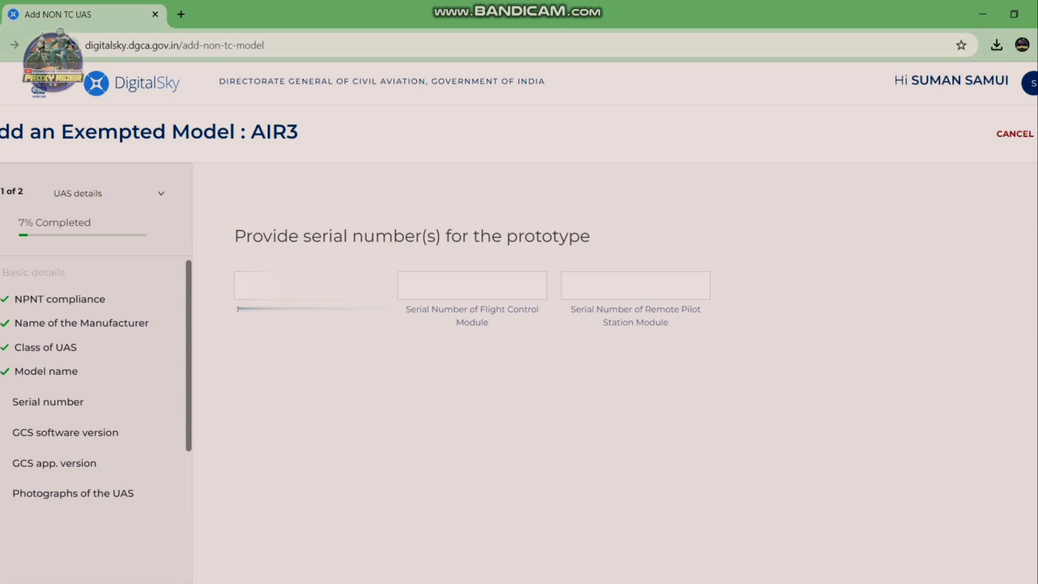
text(12JG)
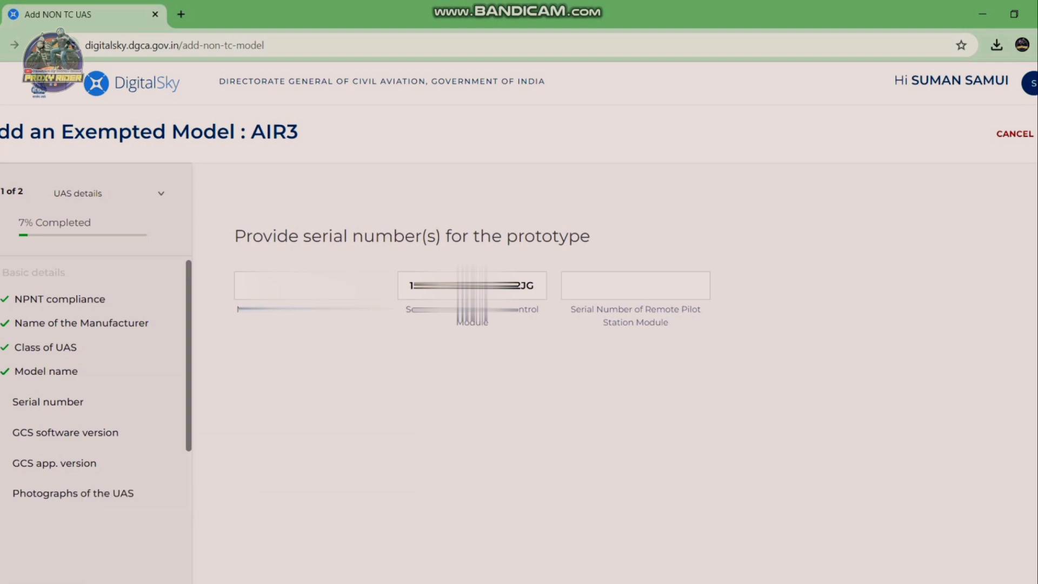
click(635, 285)
text(6U)
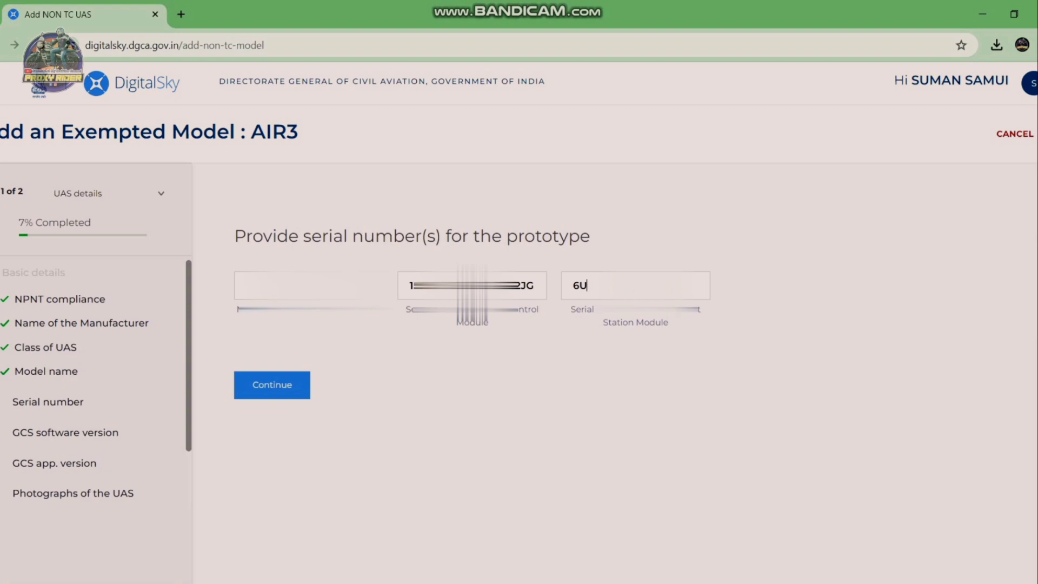
text(2)
key(Return)
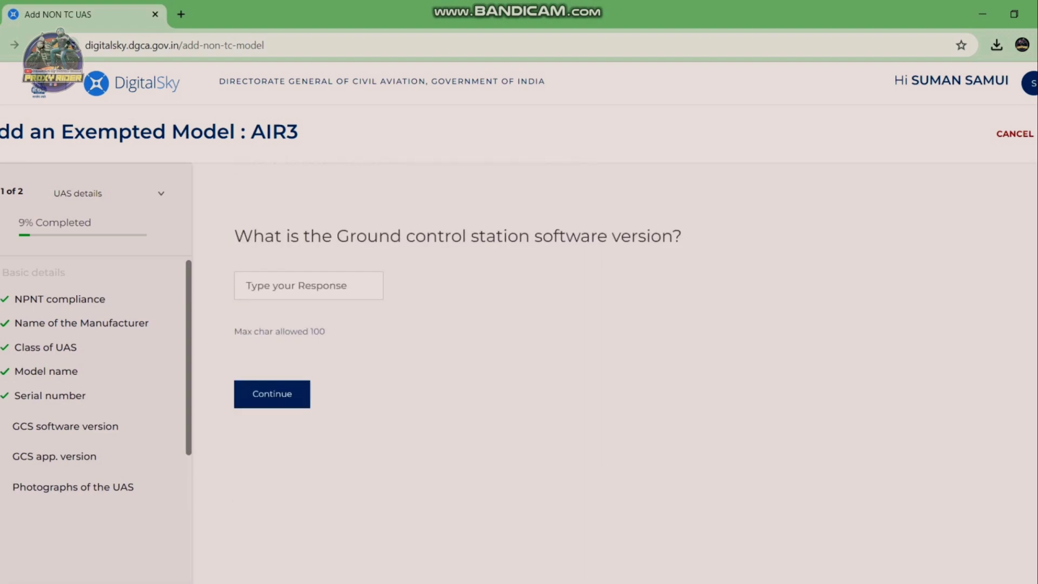
Step: Submit the GCS software version and attach front-view, top-view and serial close-up photos
key(Return)
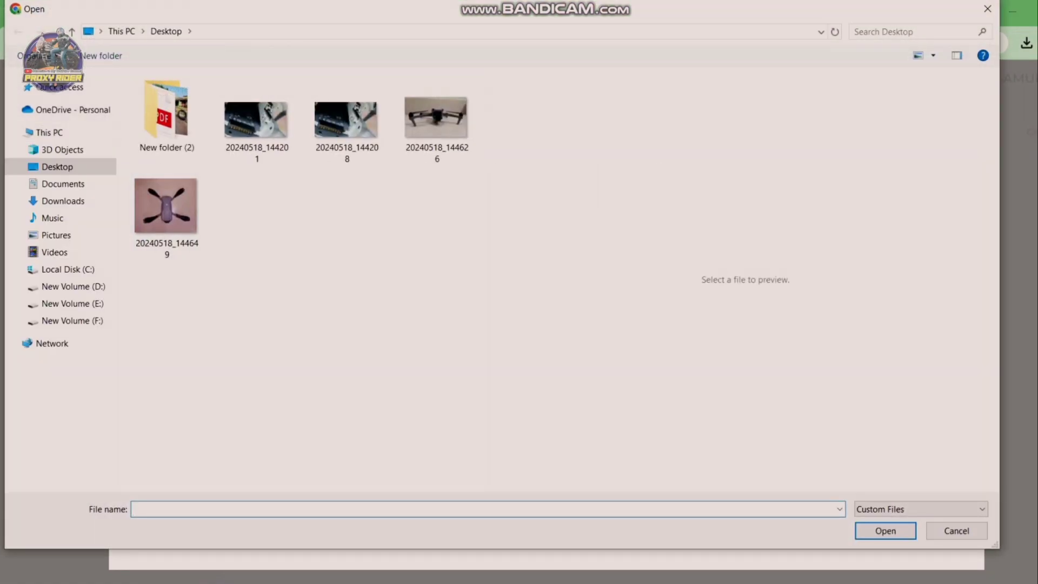
click(436, 119)
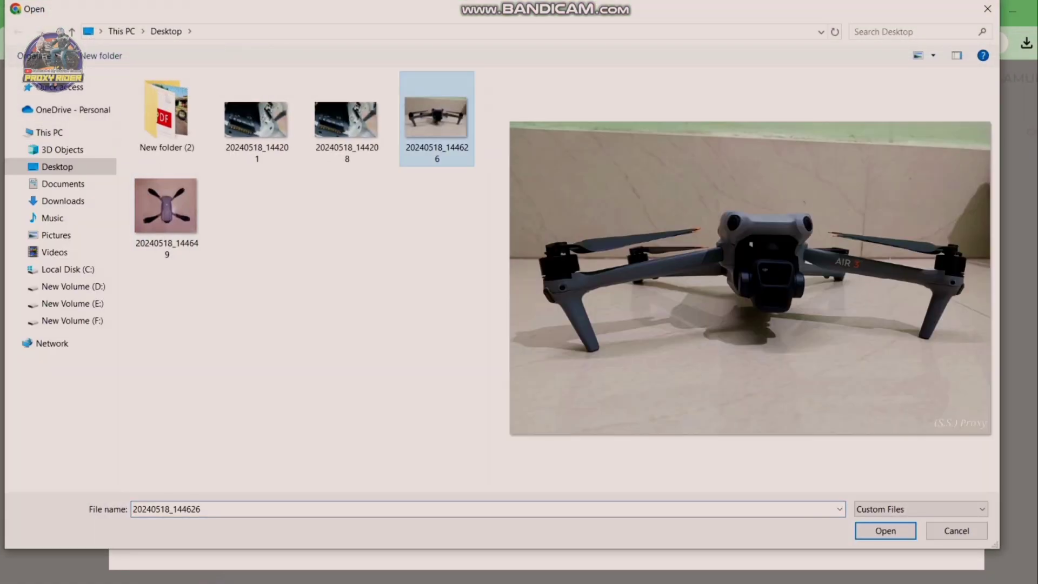
key(Return)
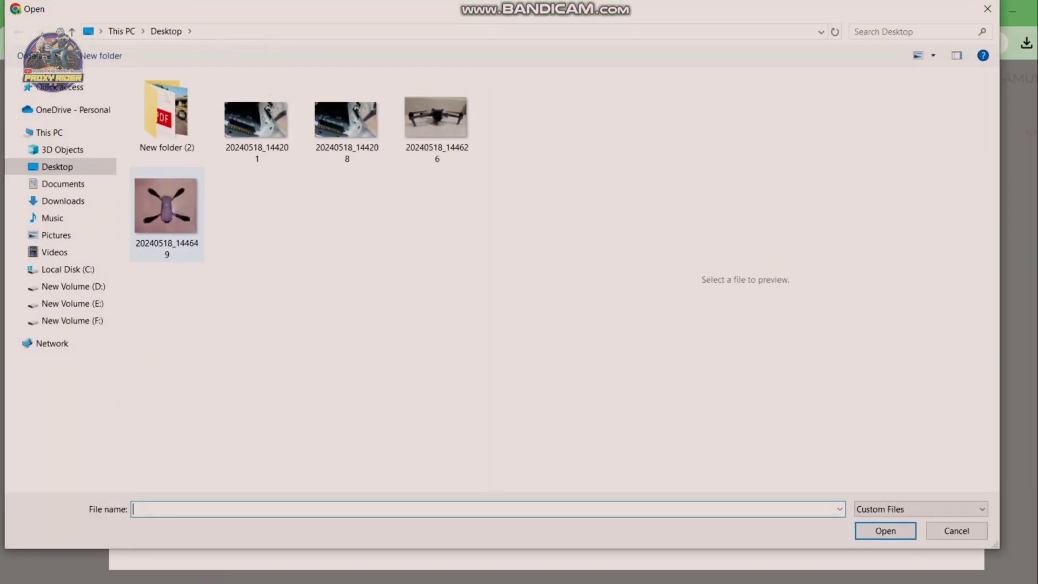
click(166, 216)
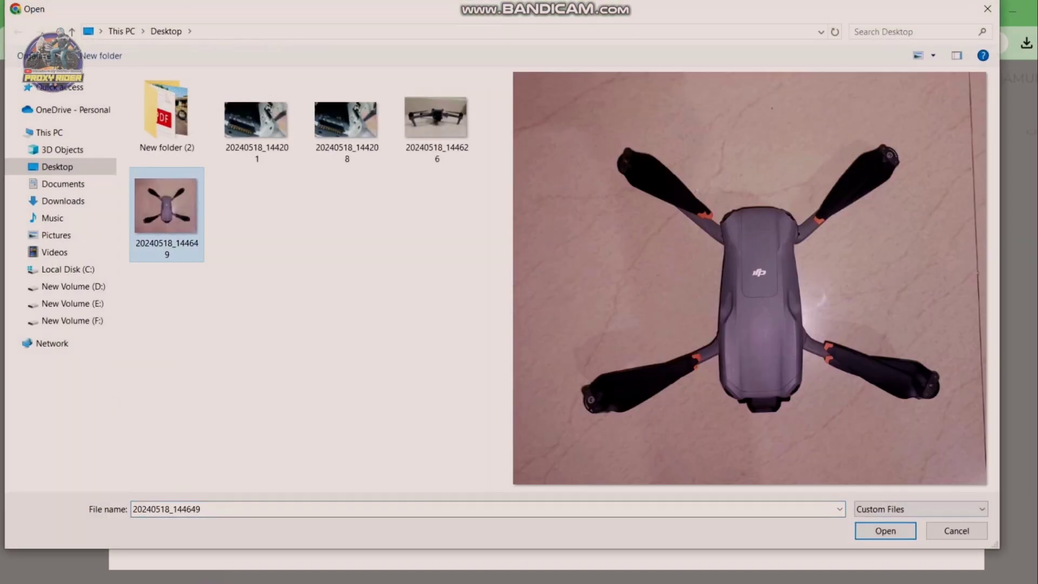
key(Return)
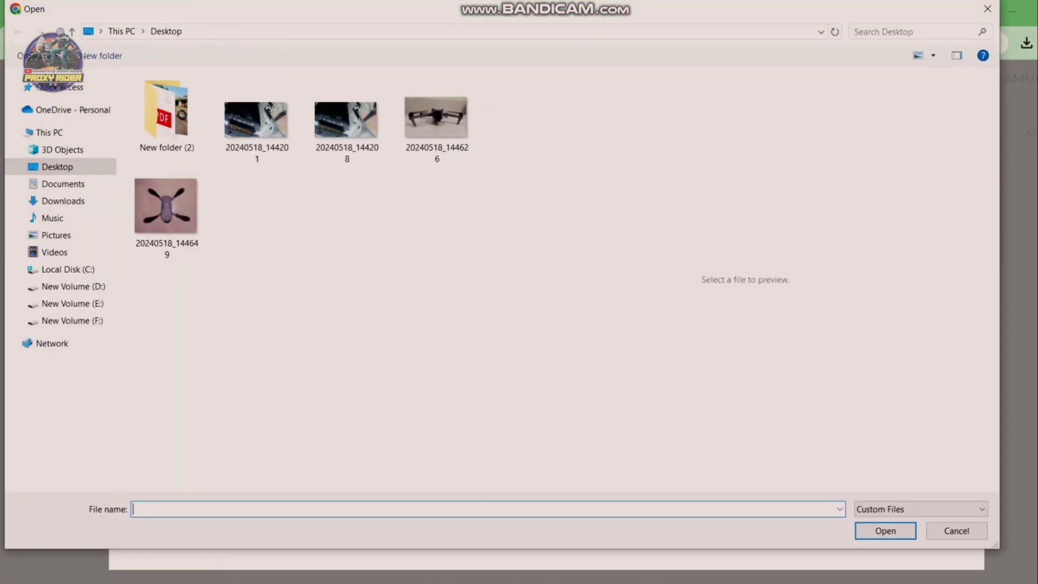
click(347, 122)
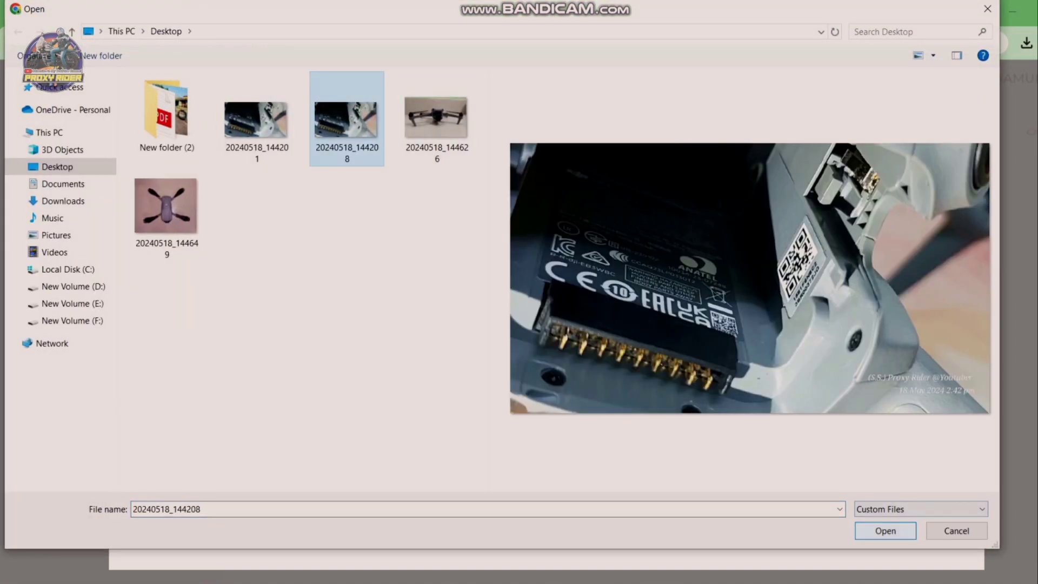
key(Return)
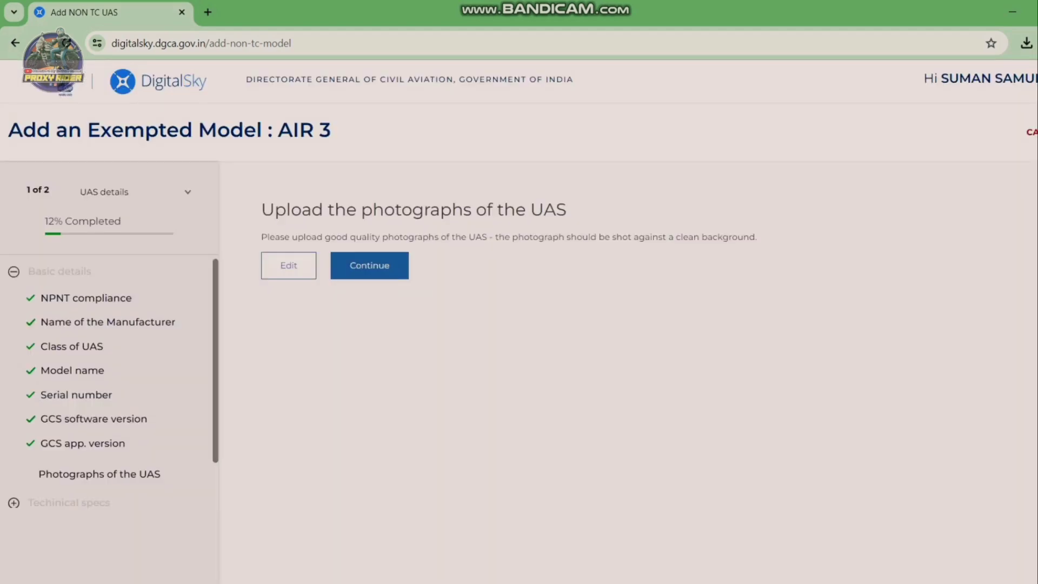
Step: Move past the photos and classify the UAS as Rotorcraft, sub-category Model
scroll(114, 383, down, 1)
click(369, 265)
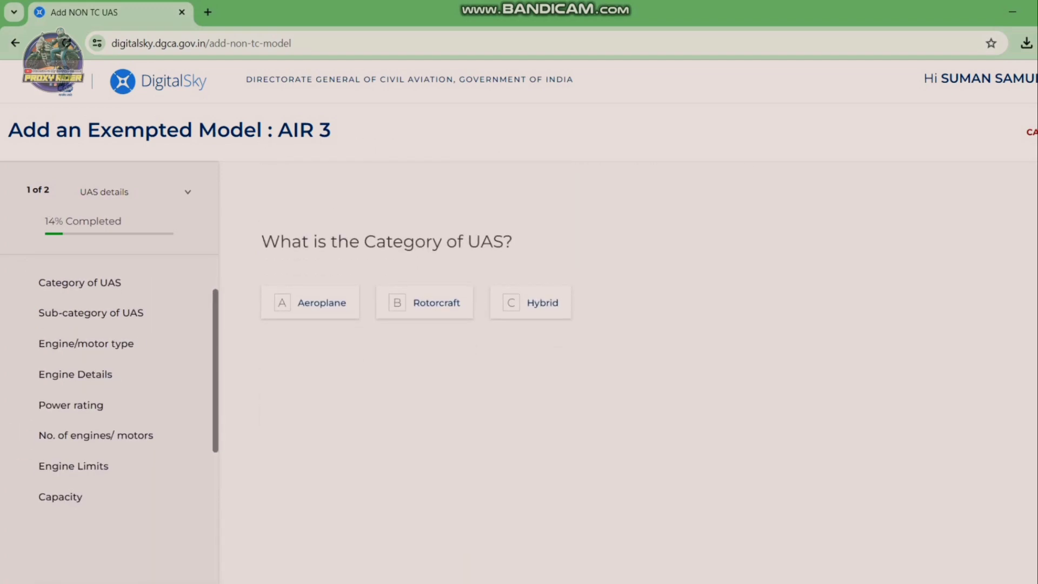
key(b)
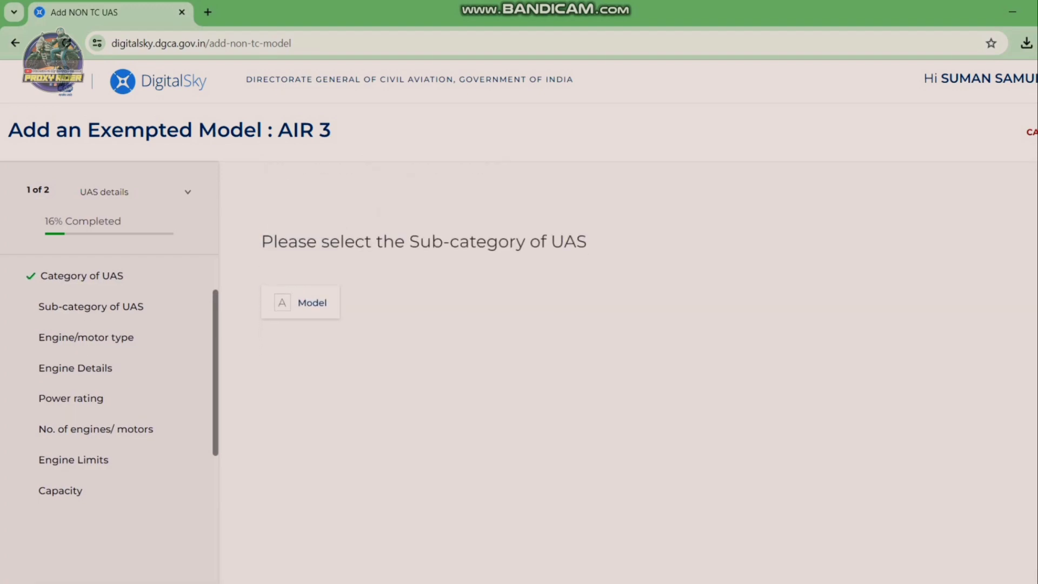
key(a)
key(Return)
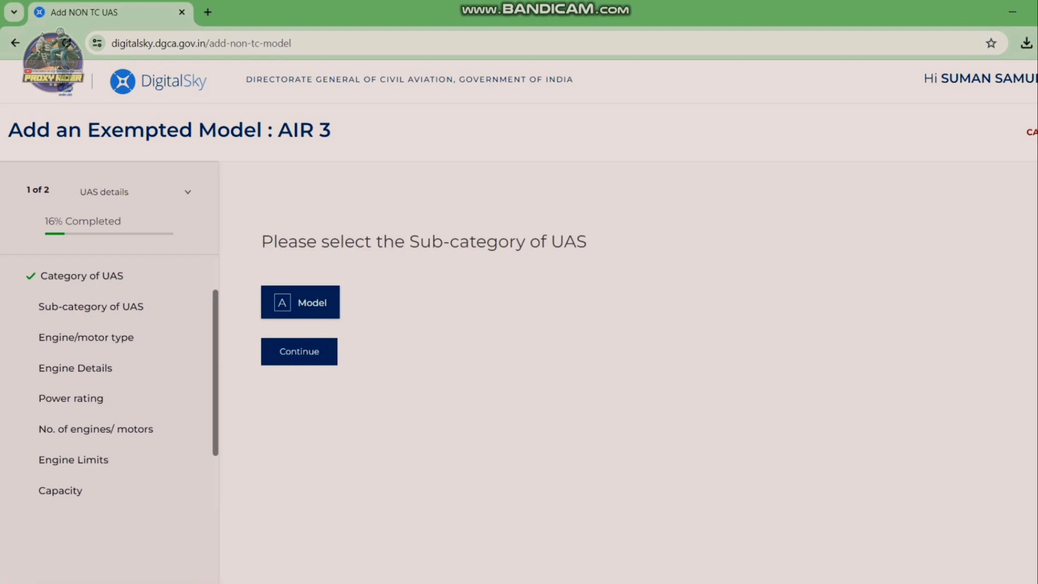
Step: Submit the engine type, engine details, power rating, engine count and maximum engine limit
key(Return)
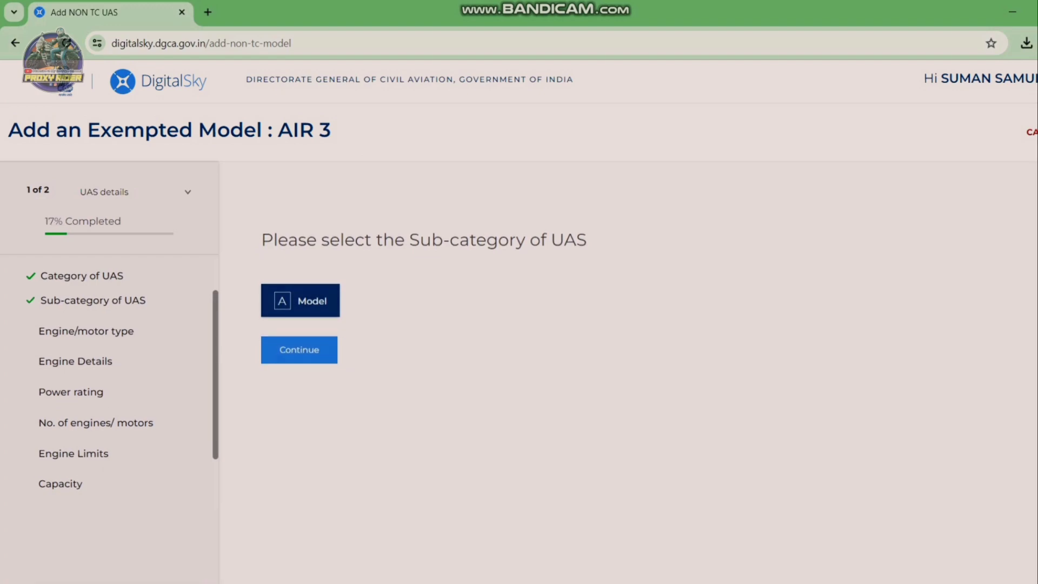
key(Return)
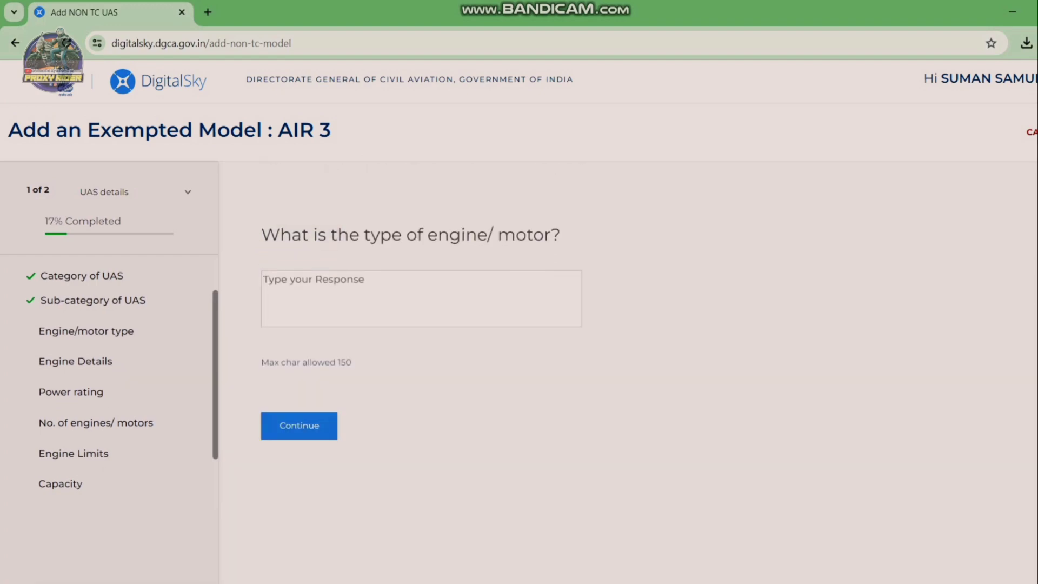
key(Return)
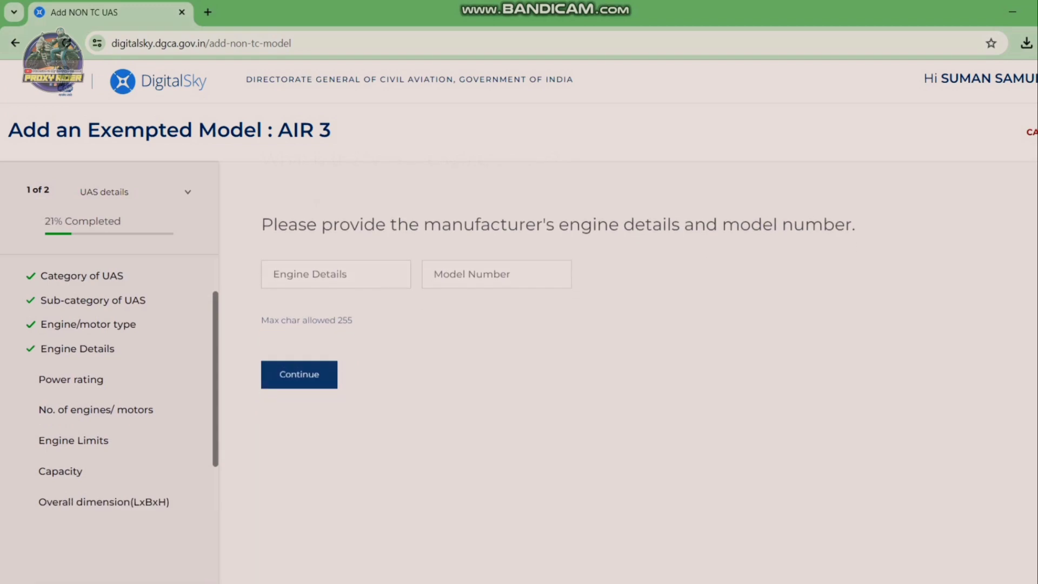
key(Return)
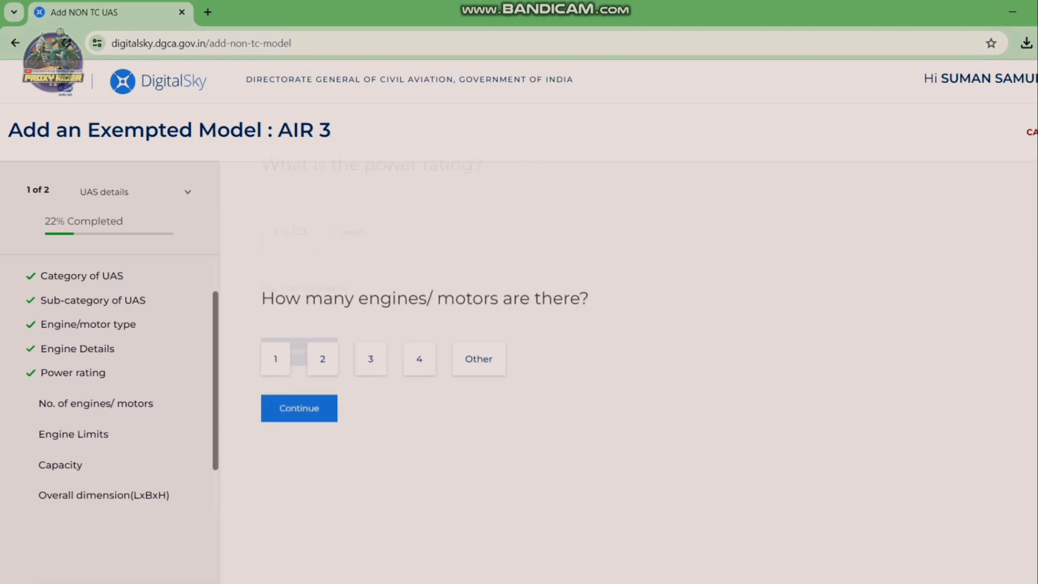
key(Return)
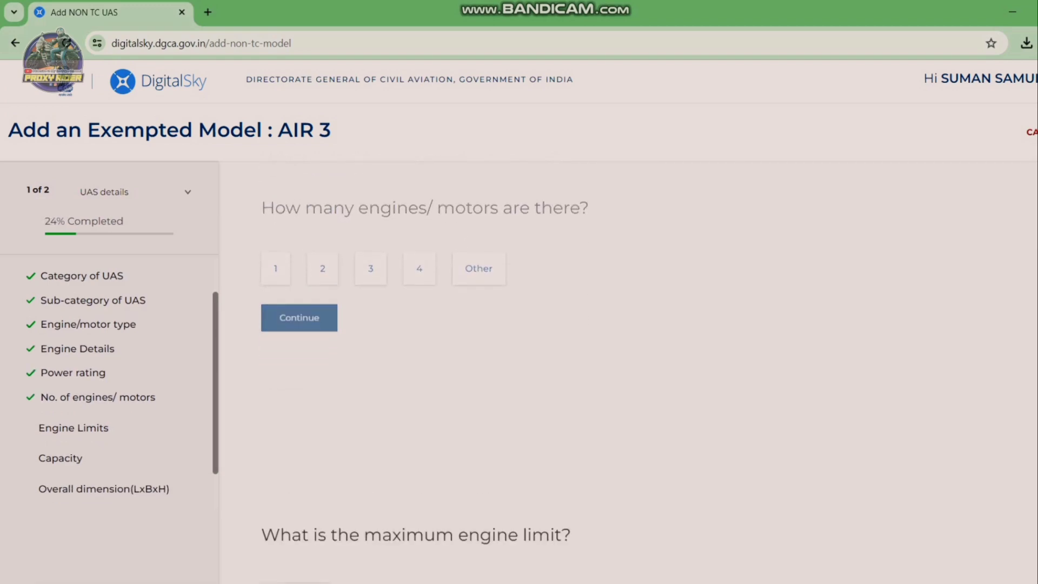
key(Return)
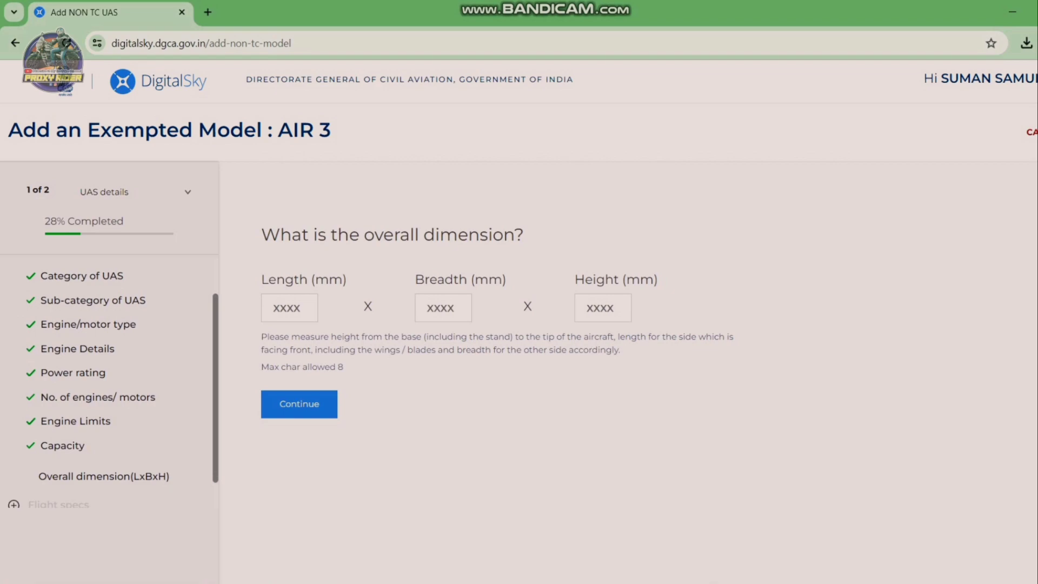
Step: Submit overall dimensions, a 2 kg all-up weight, payload details and propeller diameter/RPM
click(299, 404)
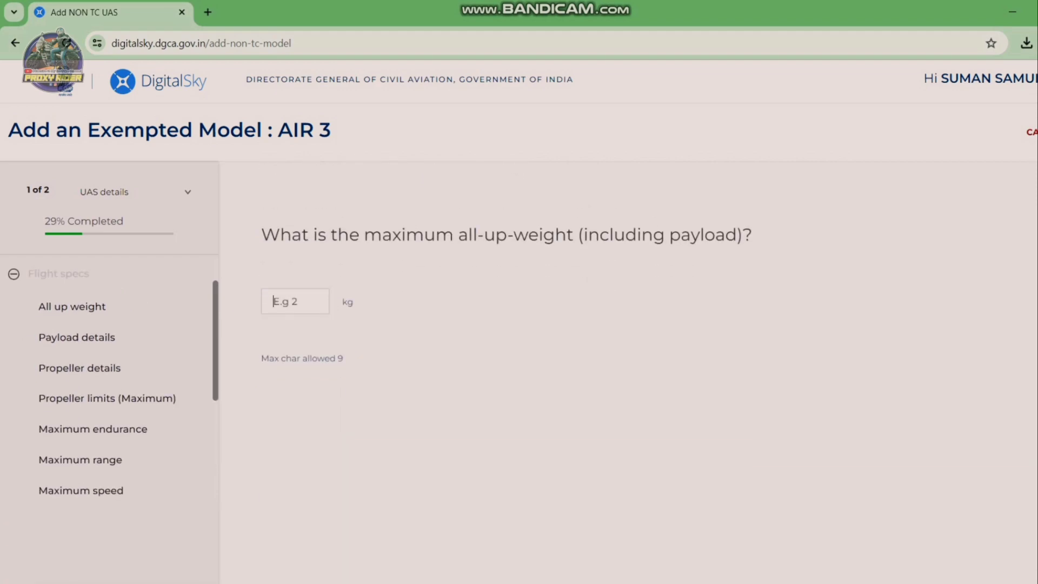
text(2)
key(Return)
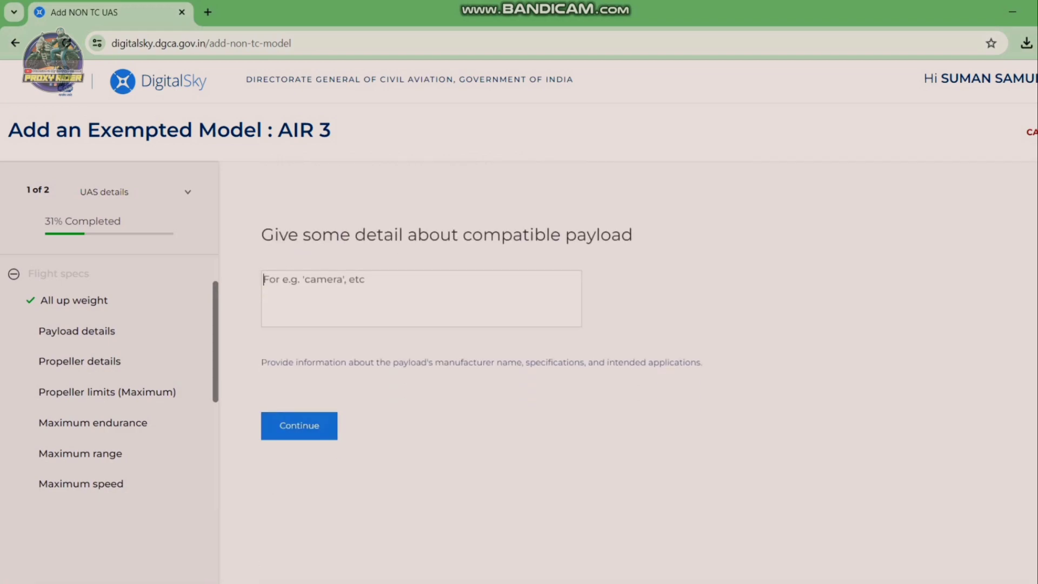
key(Return)
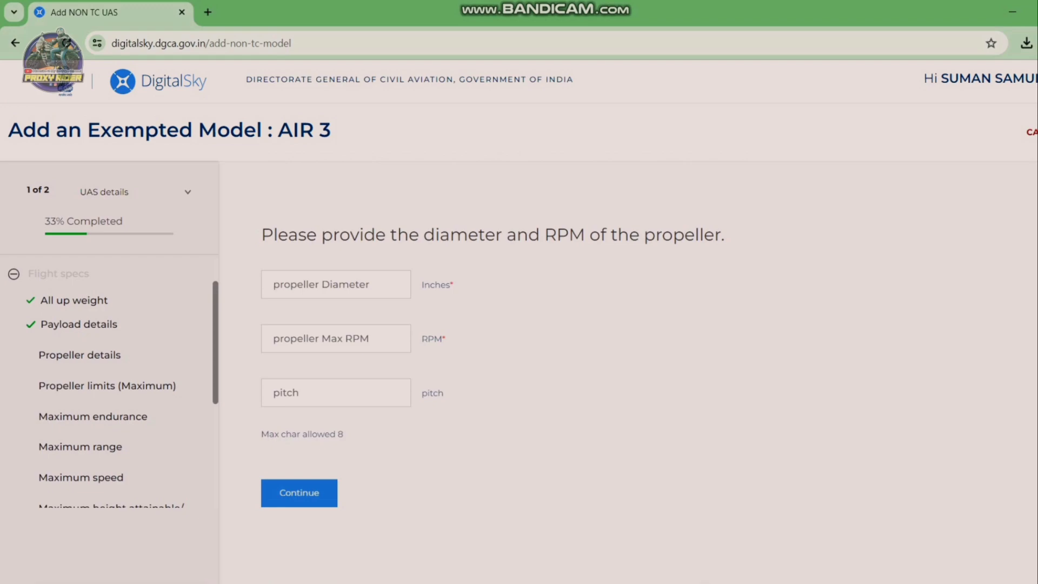
key(Return)
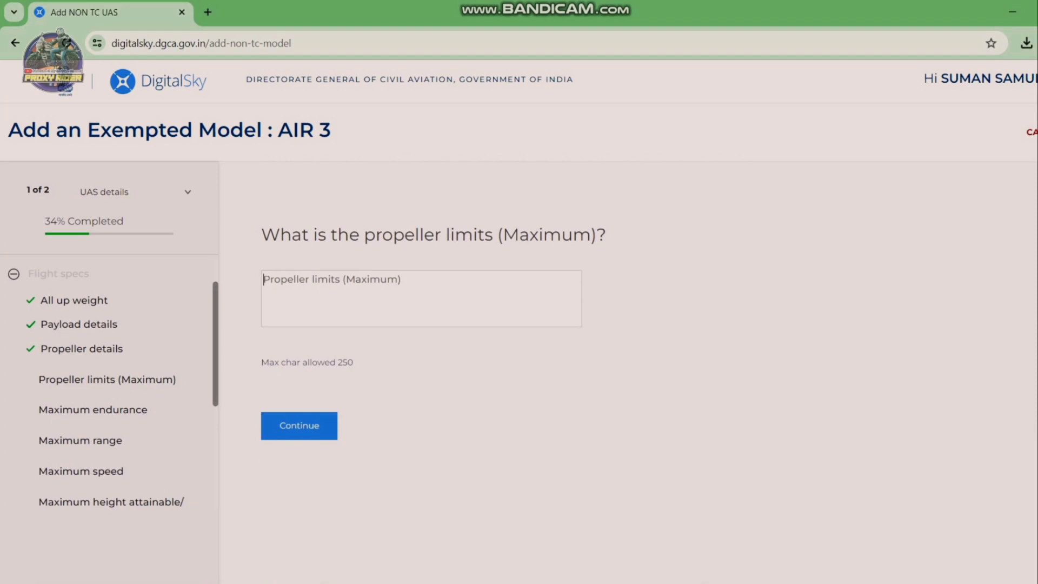
Step: Answer propeller limits, maximum endurance, operational range and a maximum speed of 2
text(4)
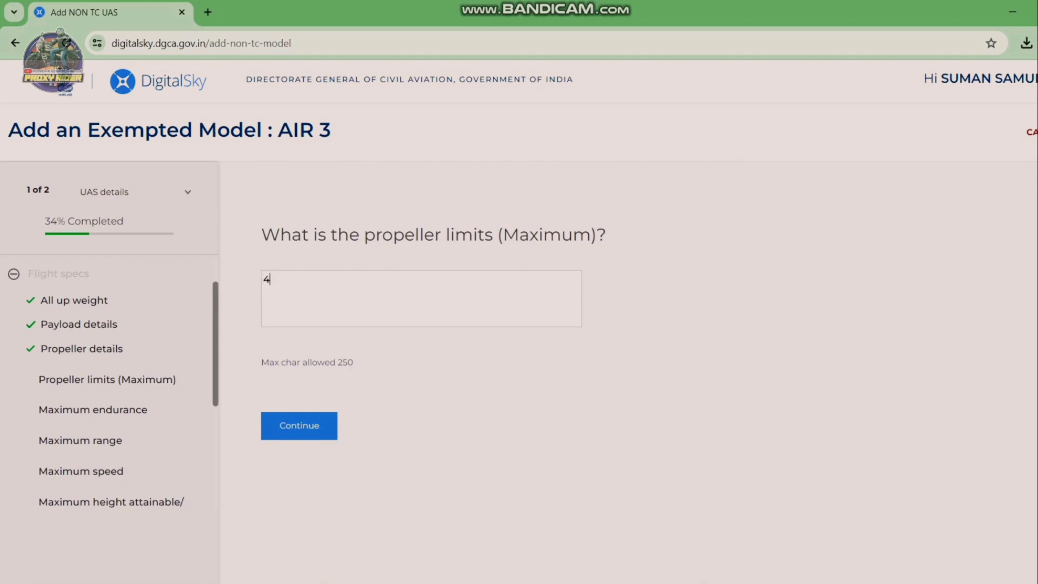
key(BackSpace)
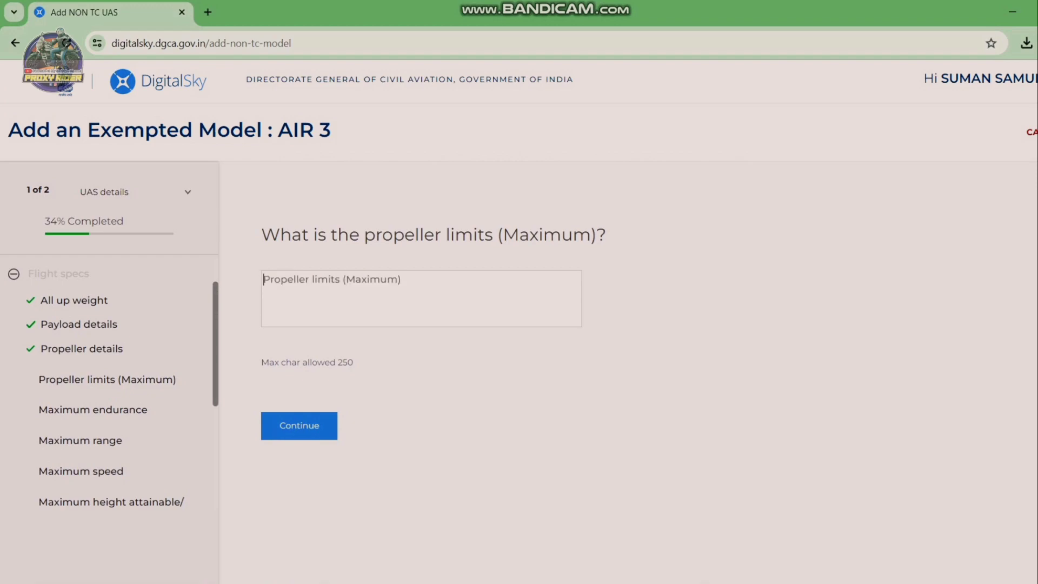
click(298, 426)
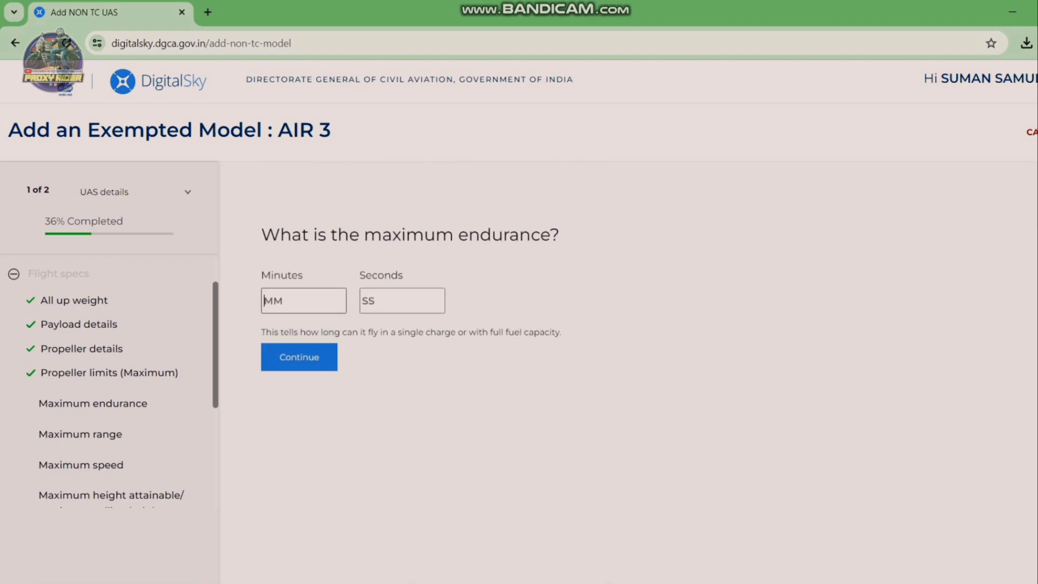
click(299, 357)
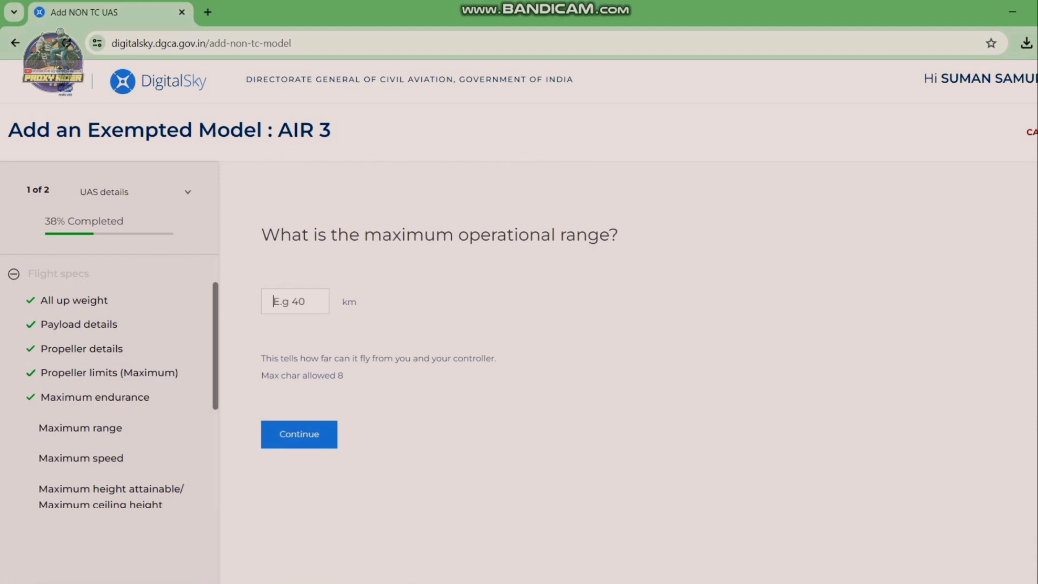
key(Return)
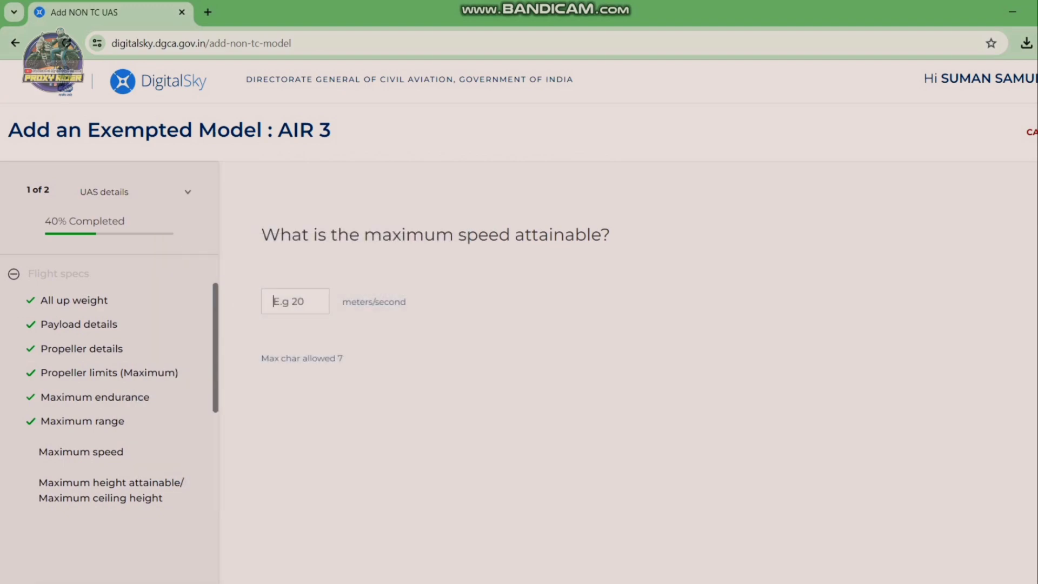
text(21)
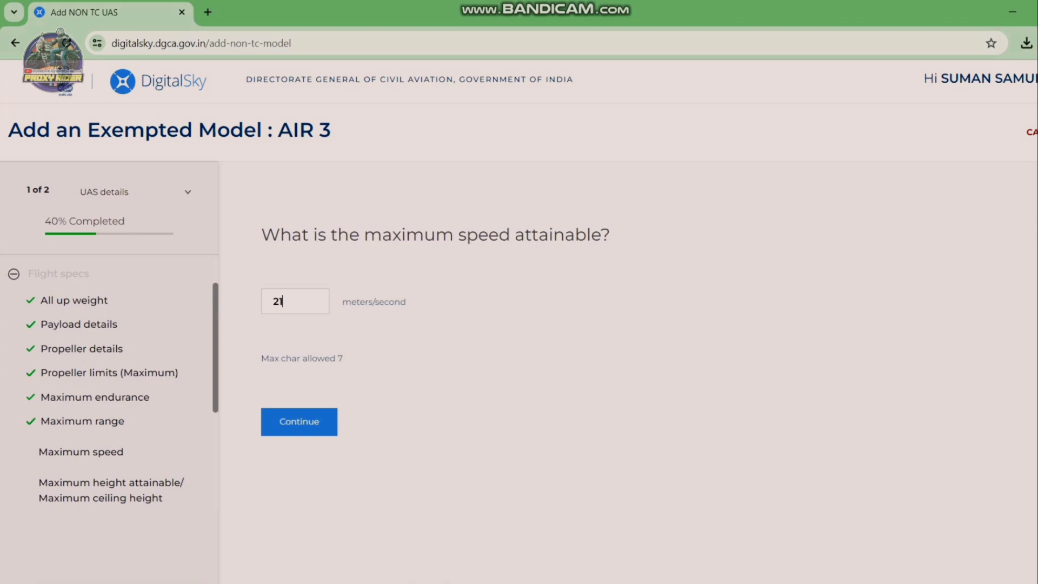
key(Return)
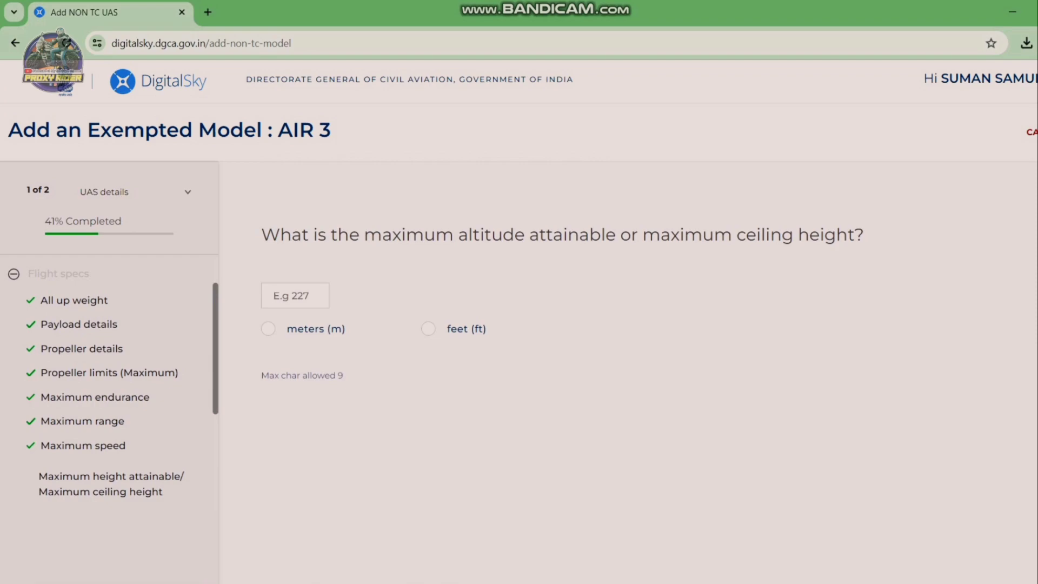
Step: Set maximum ceiling height and operating altitude to 500 meters each
text(500)
click(268, 328)
click(299, 438)
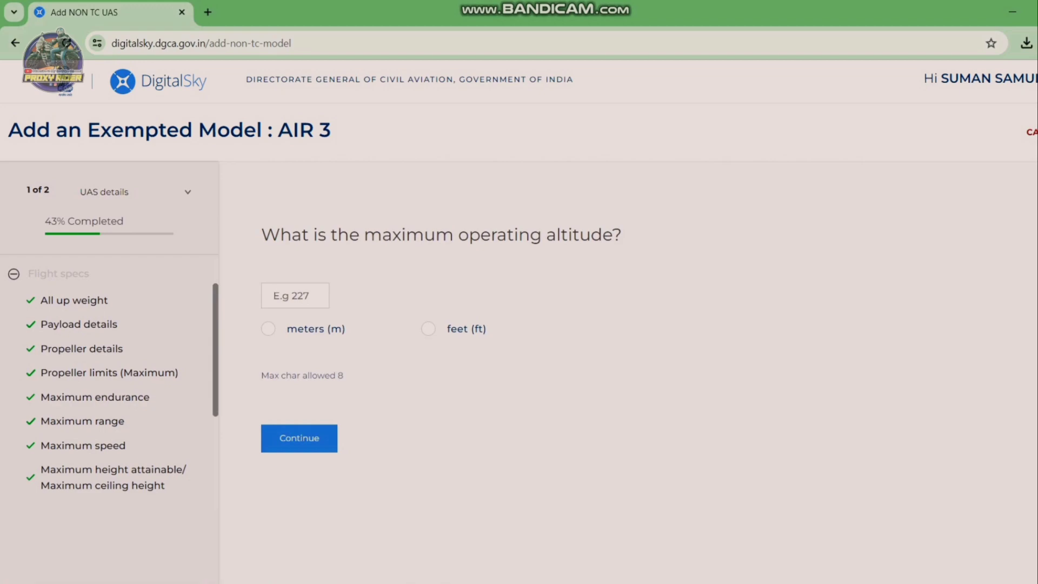
text(500)
click(268, 329)
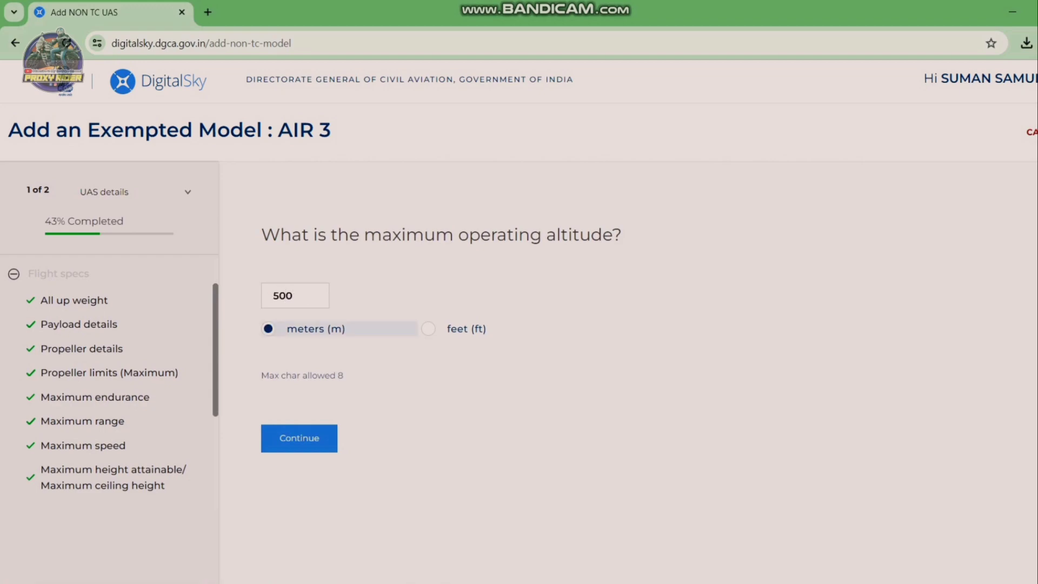
key(Return)
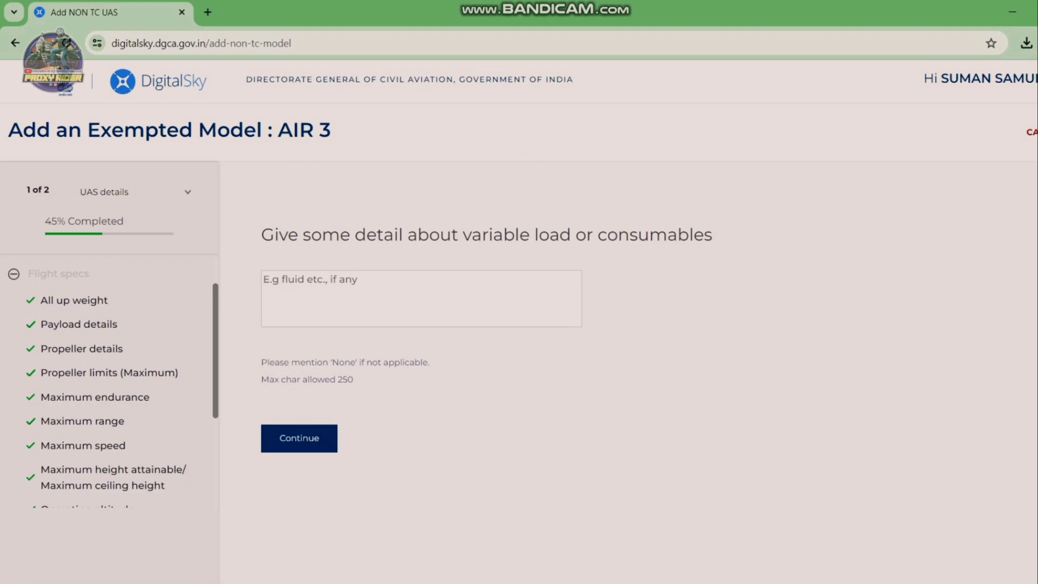
Step: Pass variable load and frequency band, then set a VLOS, DAY operational envelope
key(Return)
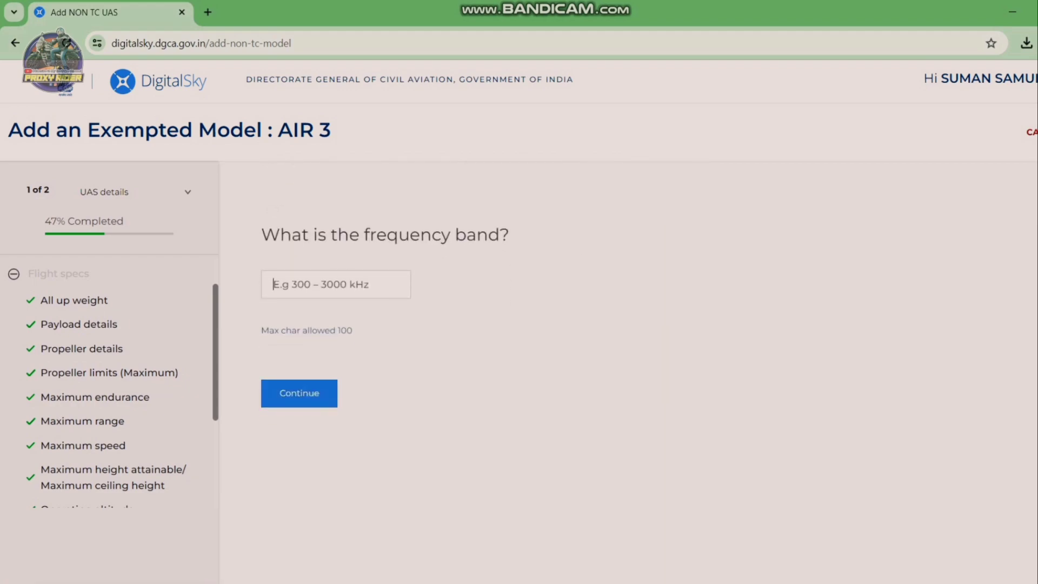
key(Return)
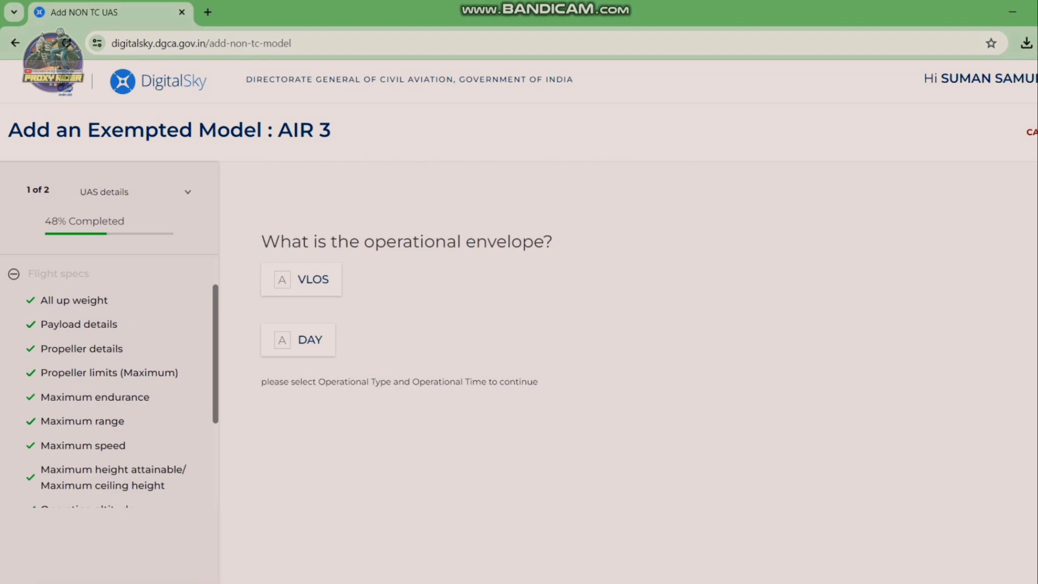
key(a)
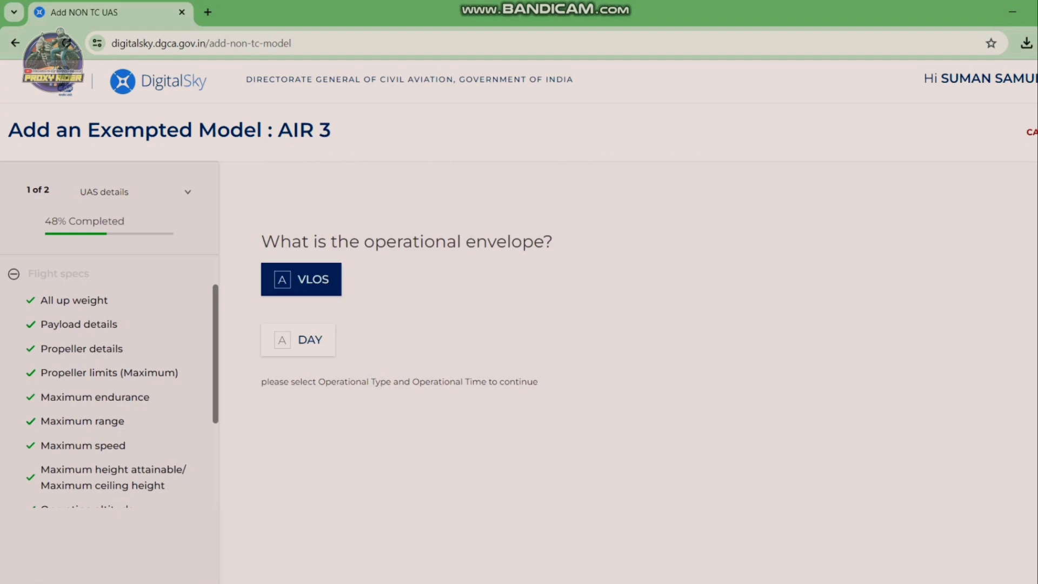
key(a)
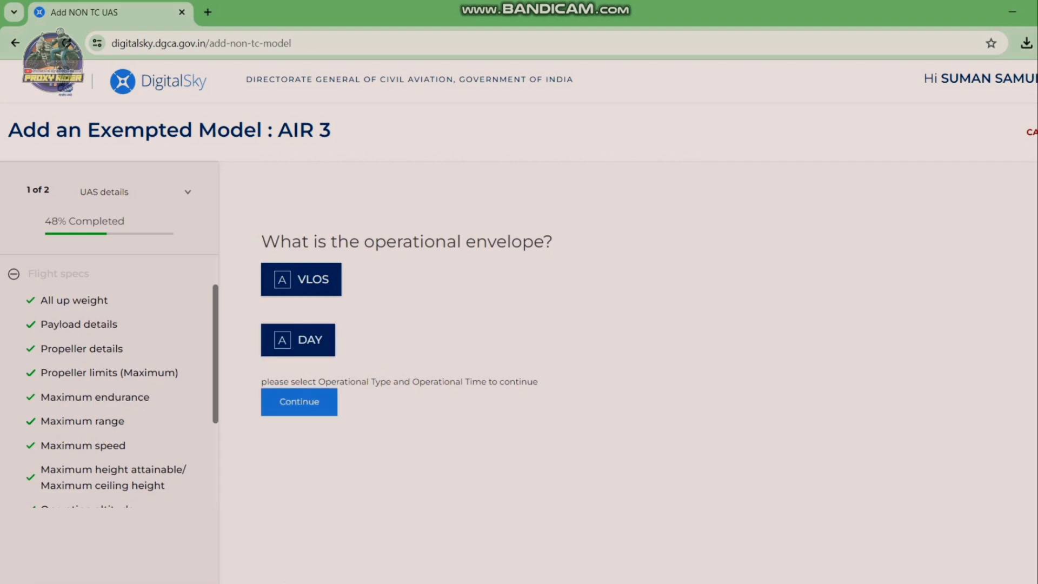
key(Return)
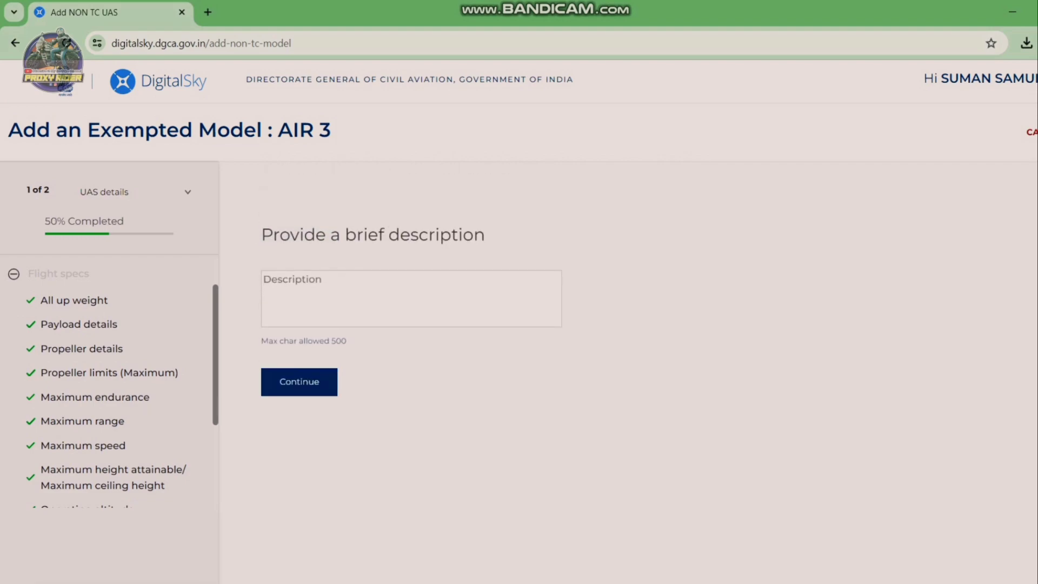
key(Return)
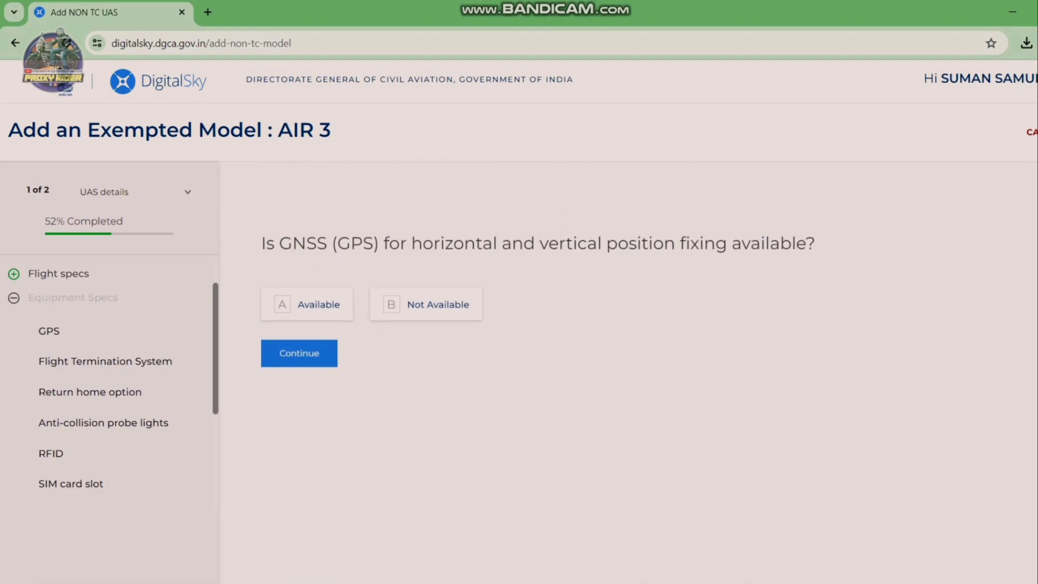
Step: Submit GNSS; mark flight termination and anti-collision lights not available, Return Home available
key(Return)
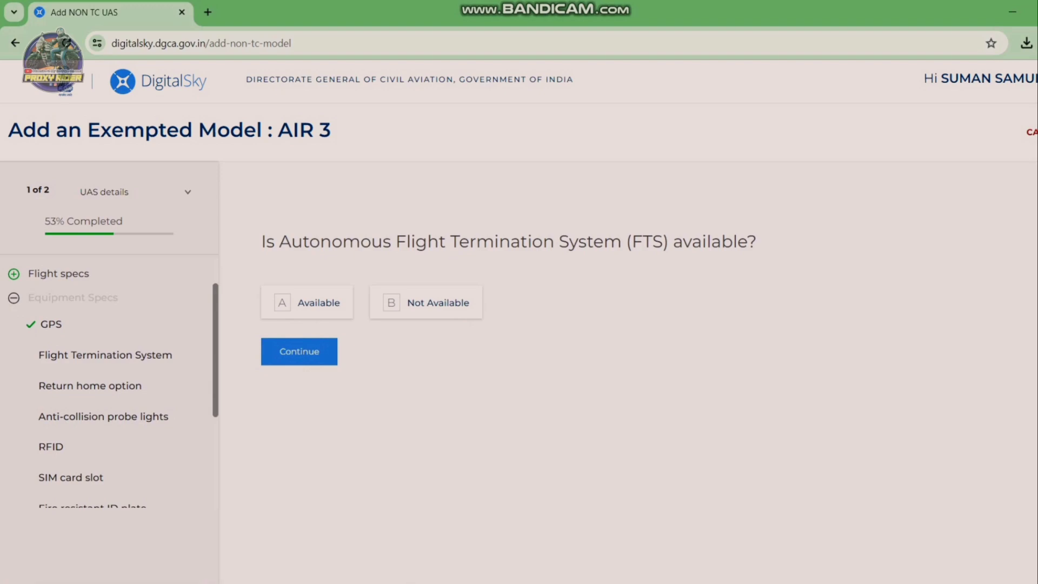
key(b)
key(Return)
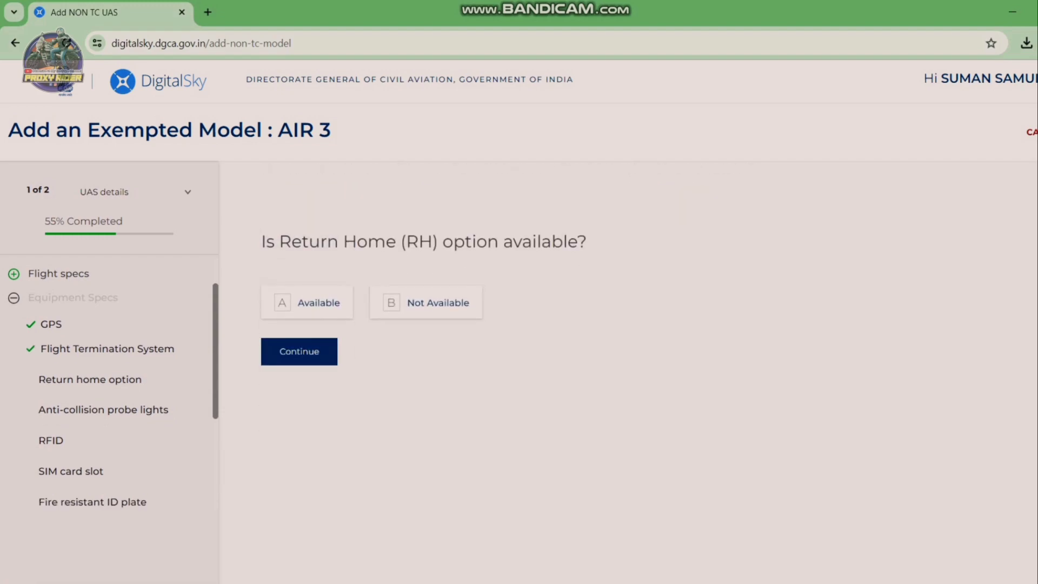
key(a)
key(Return)
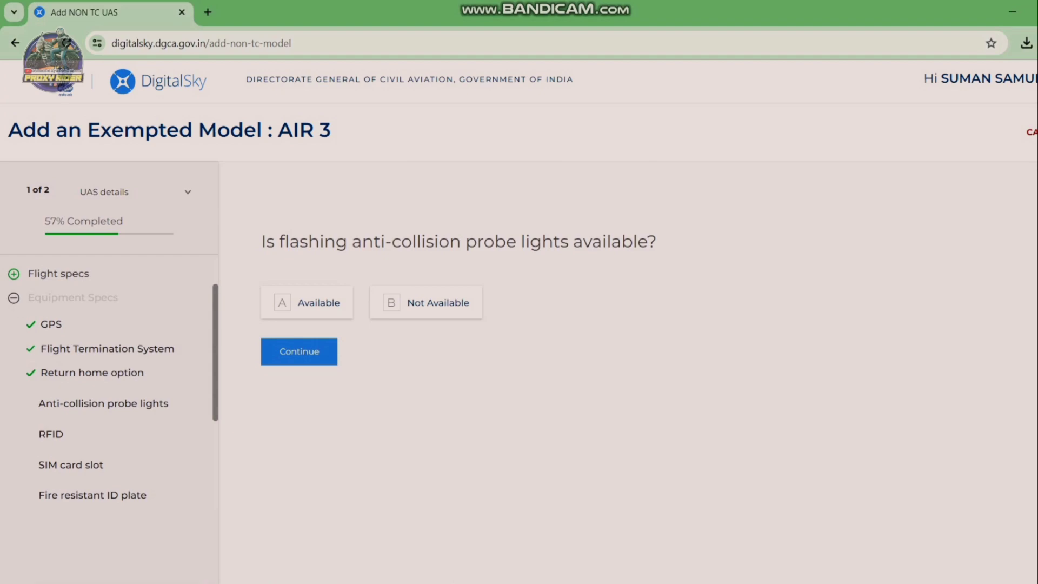
key(b)
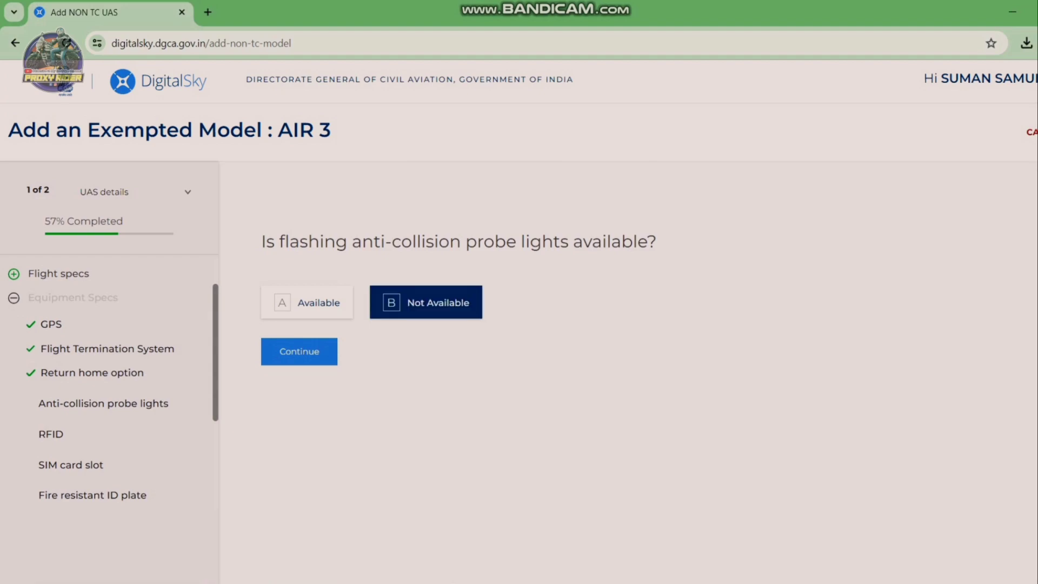
key(Return)
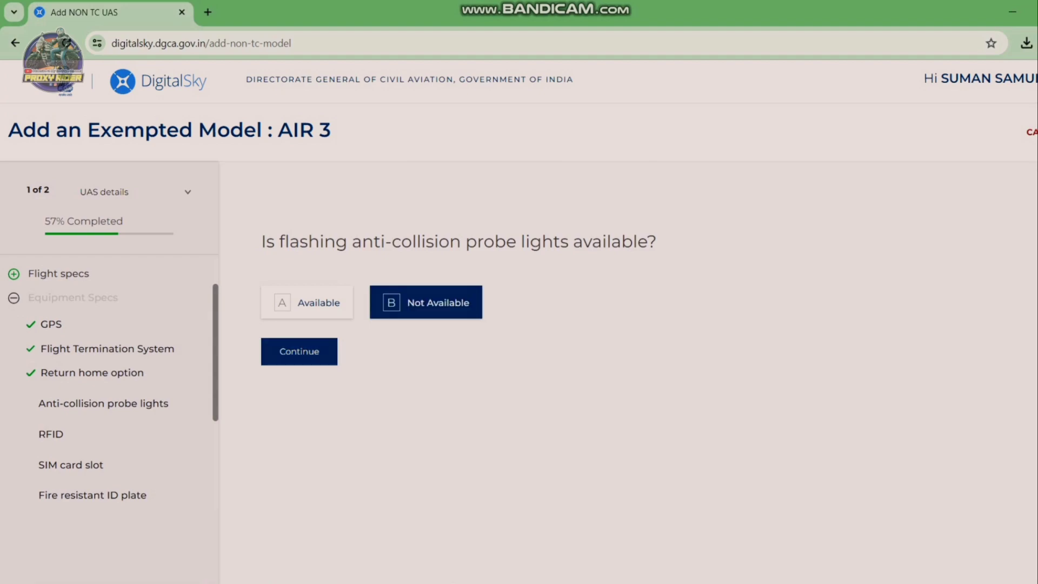
Step: Mark RFID, SIM card slot, fire-resistant ID plate and data-logging flight controller not available
key(Return)
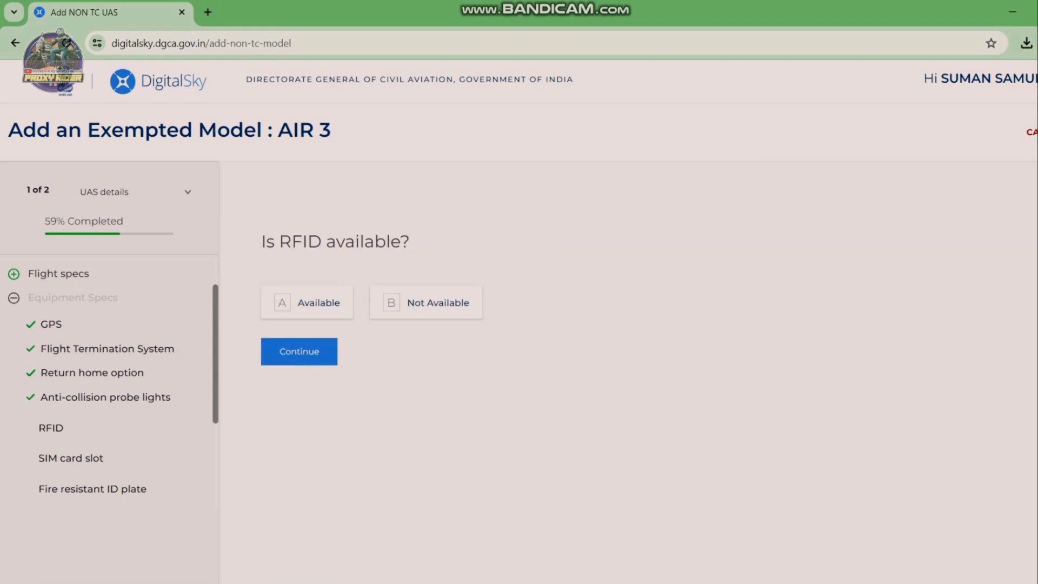
key(b)
key(Return)
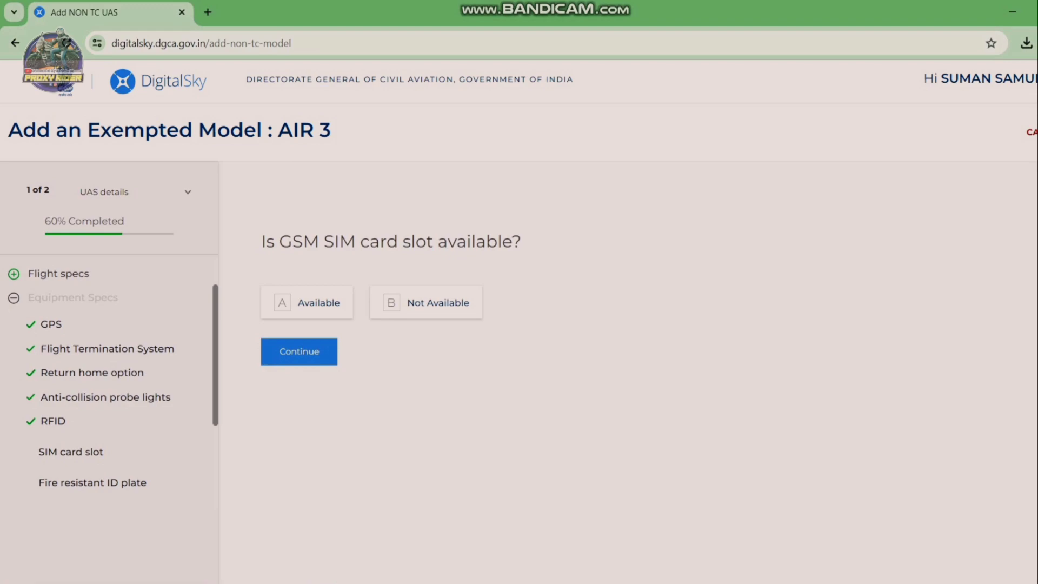
key(b)
key(Return)
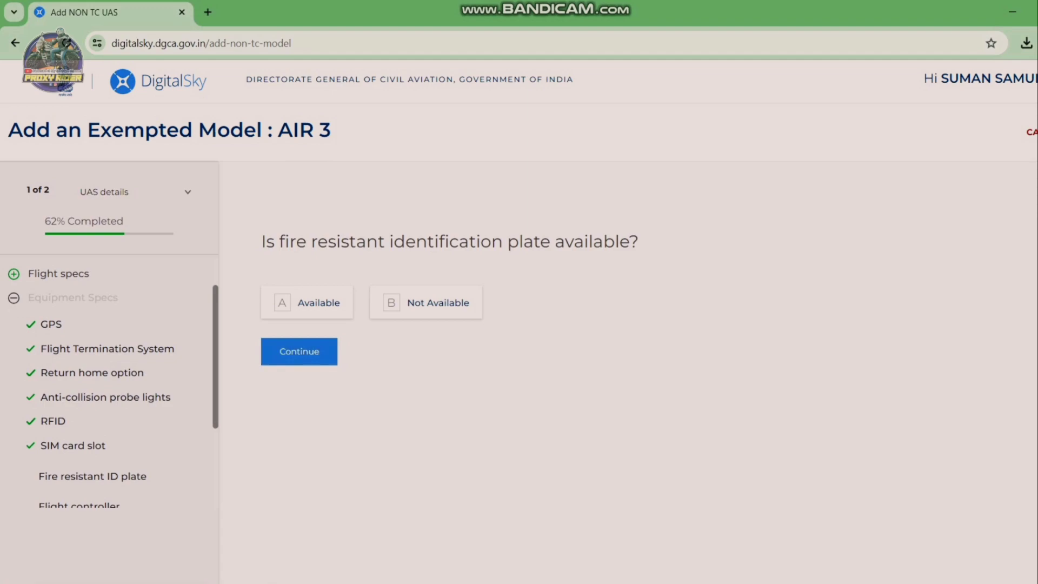
key(b)
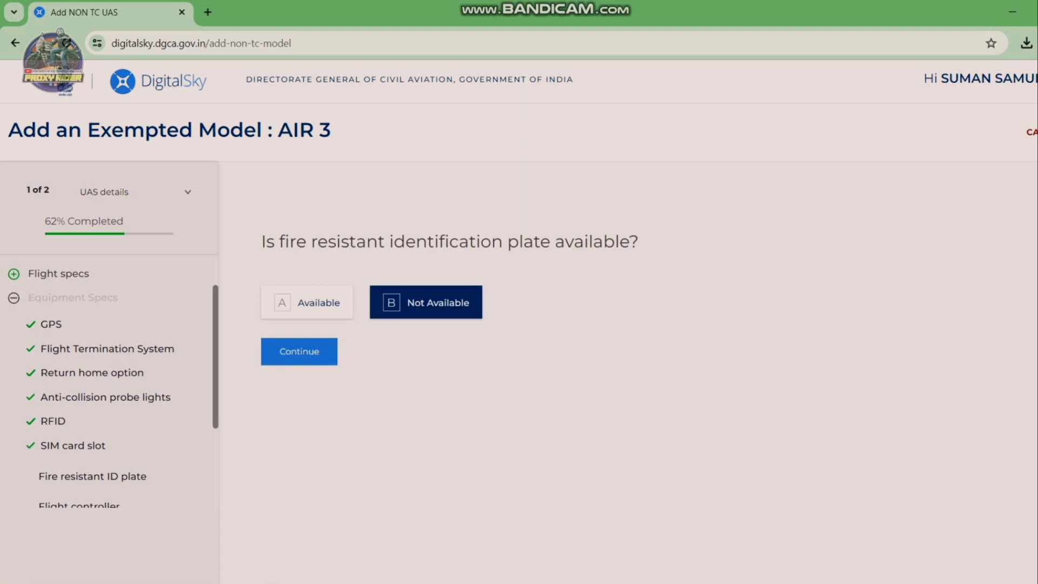
key(Return)
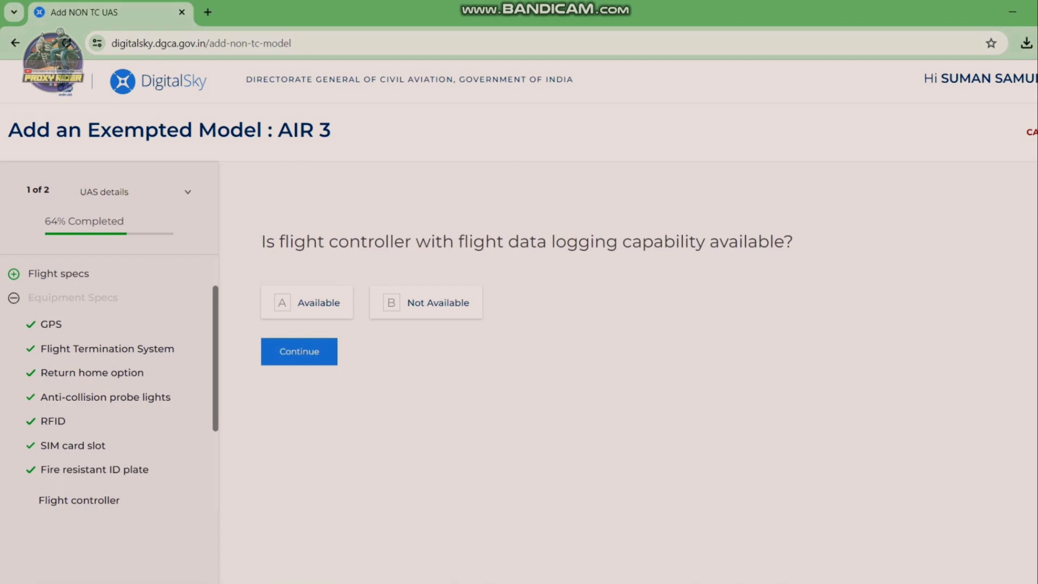
key(b)
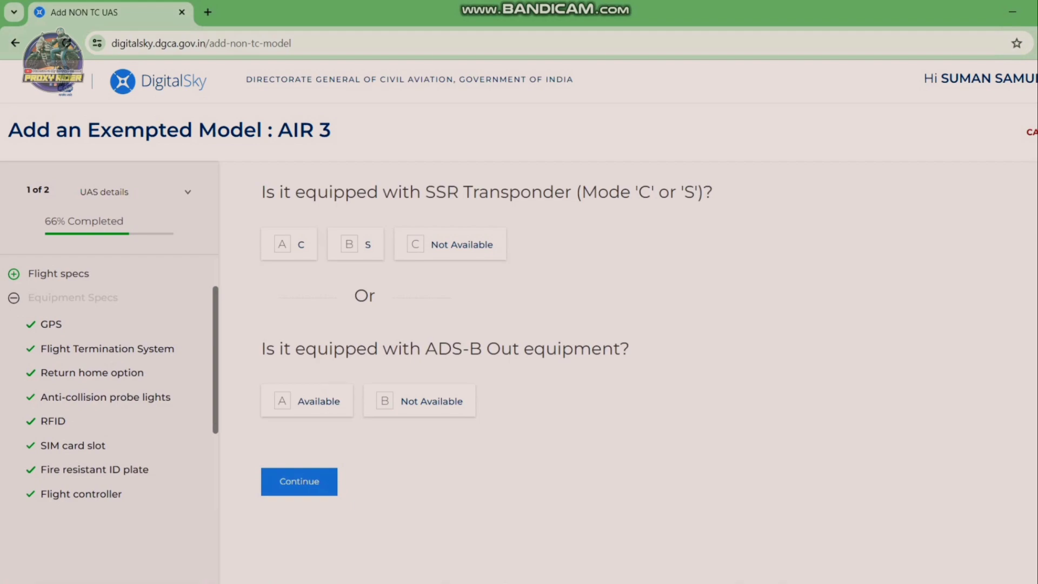
Step: Mark SSR transponder, ADS-B Out, barometric sub-scale and geo-fencing not available; detect-and-avoid available
click(451, 243)
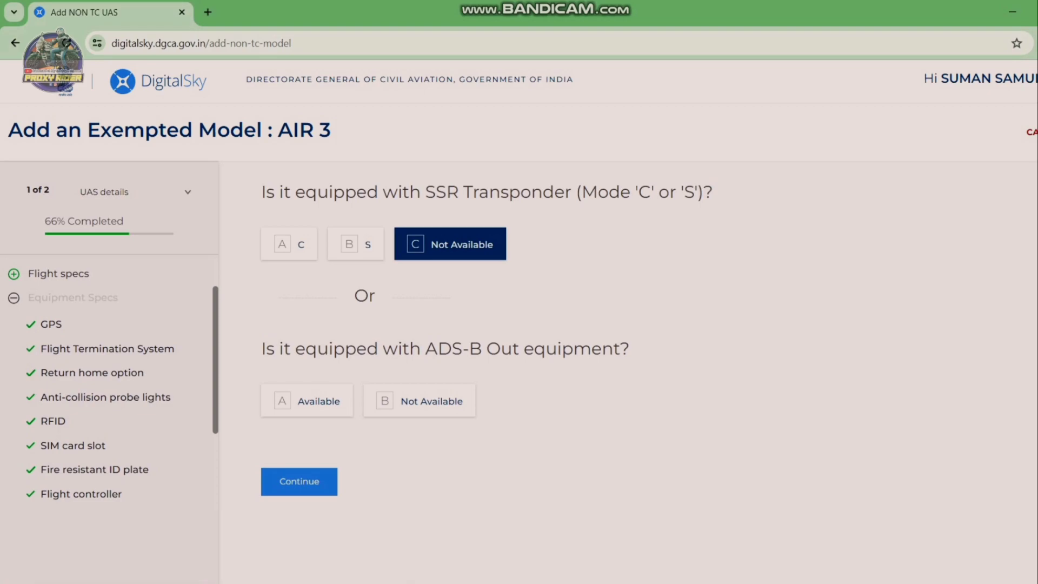
click(419, 400)
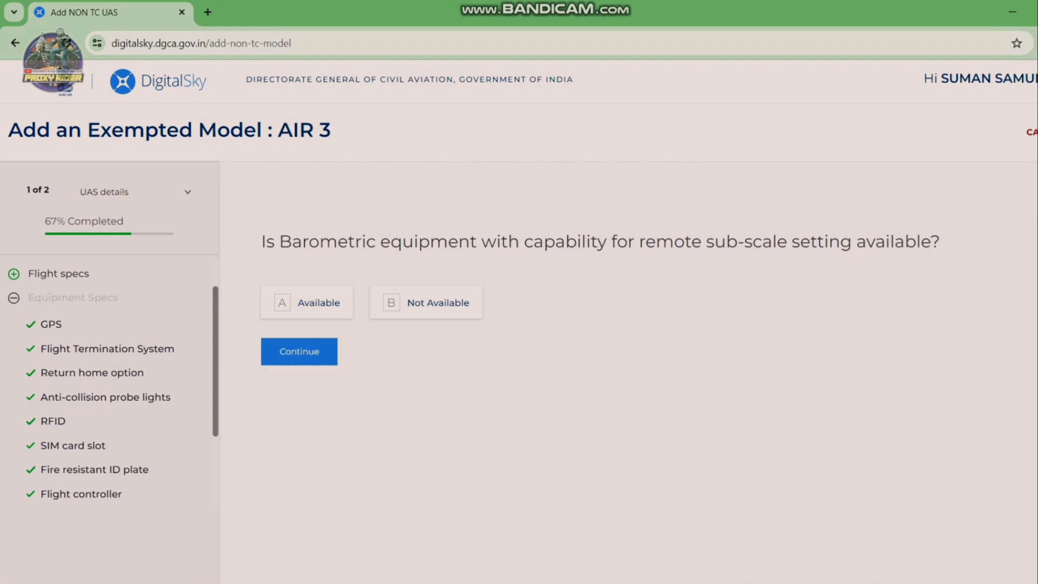
key(b)
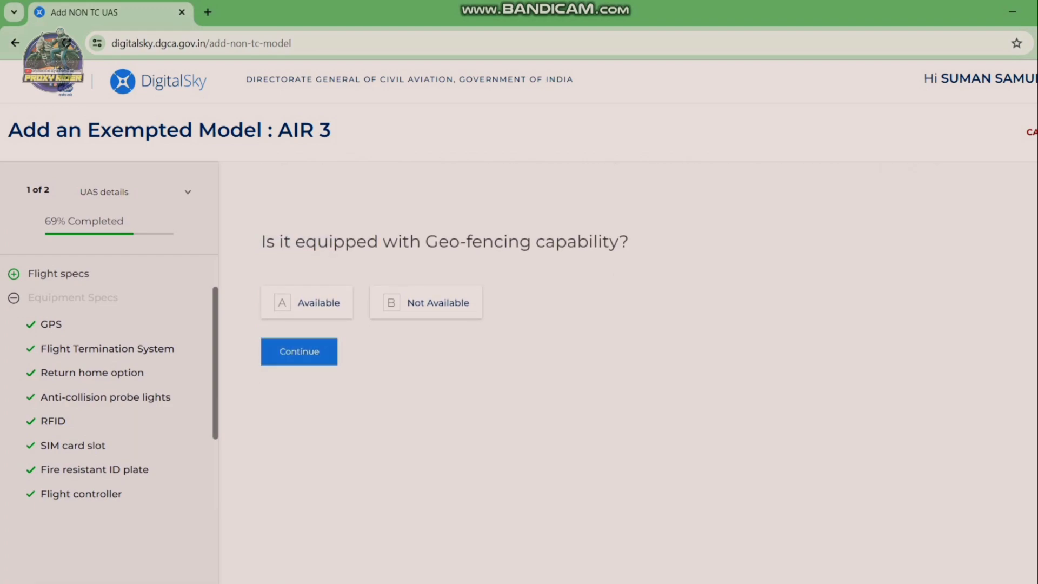
key(b)
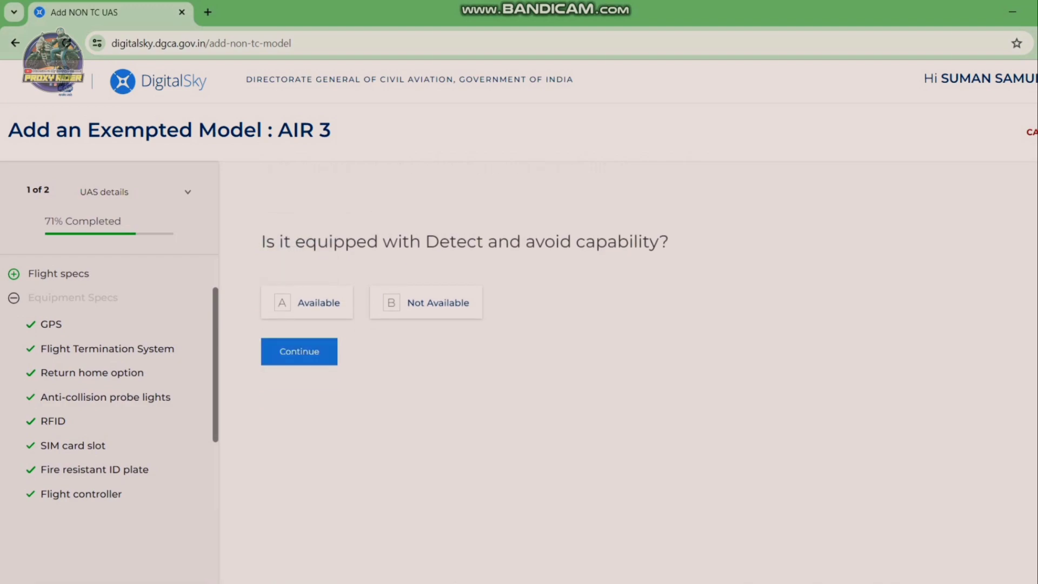
key(a)
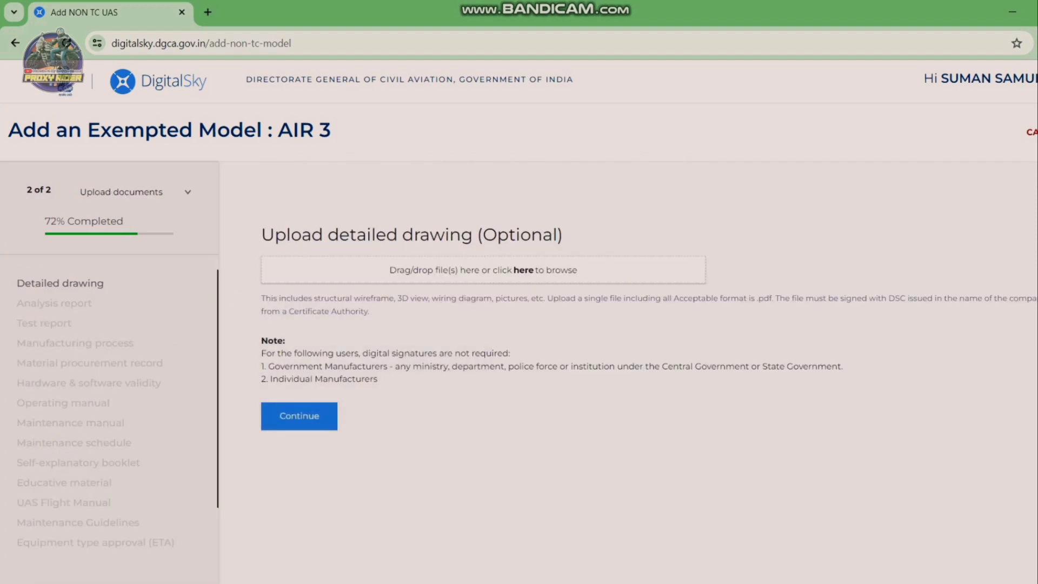
Step: Skip all nine optional uploads, from detailed drawing through maintenance guidelines
key(Return)
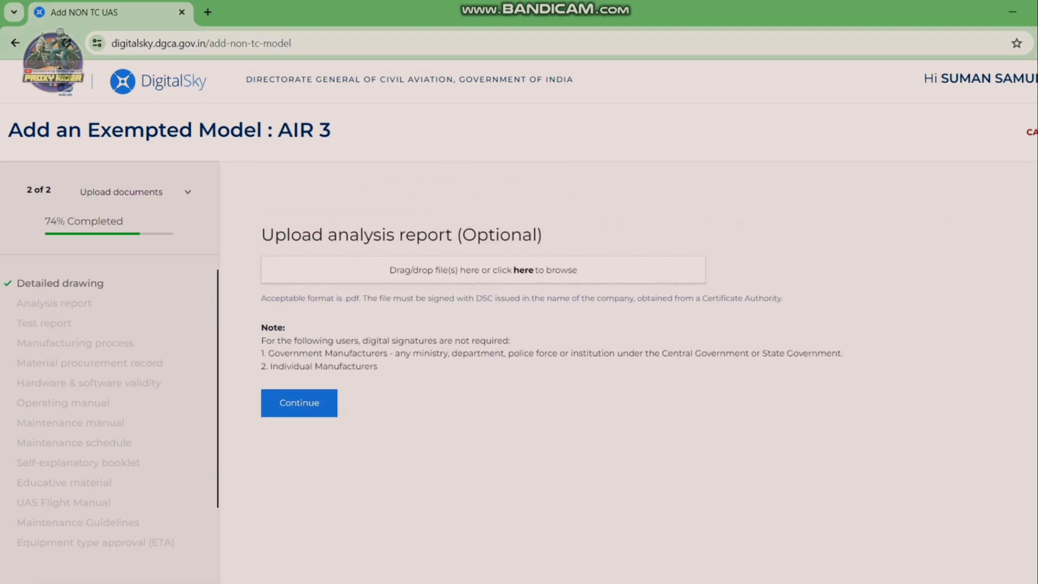
key(Return)
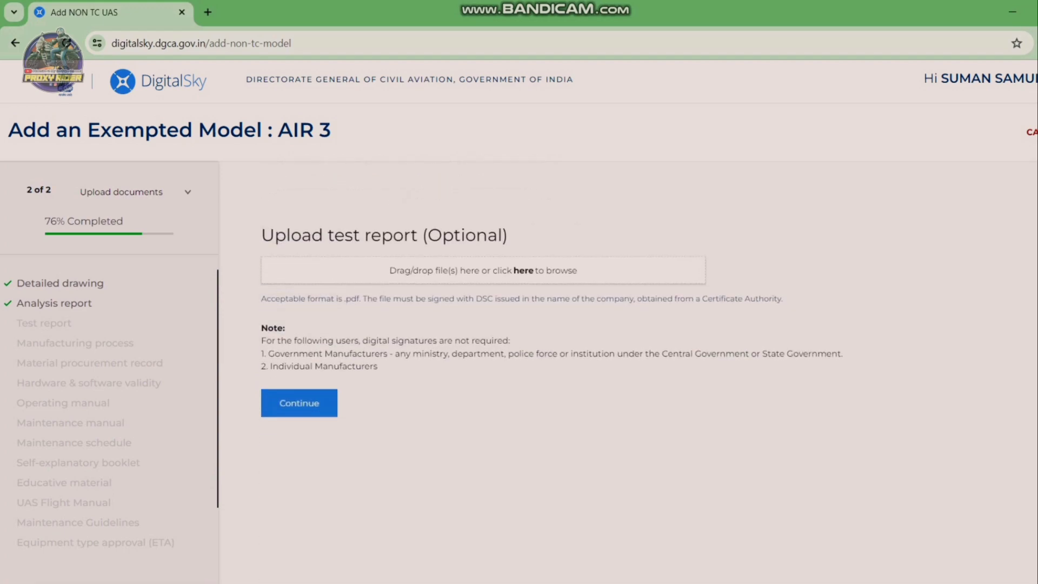
key(Return)
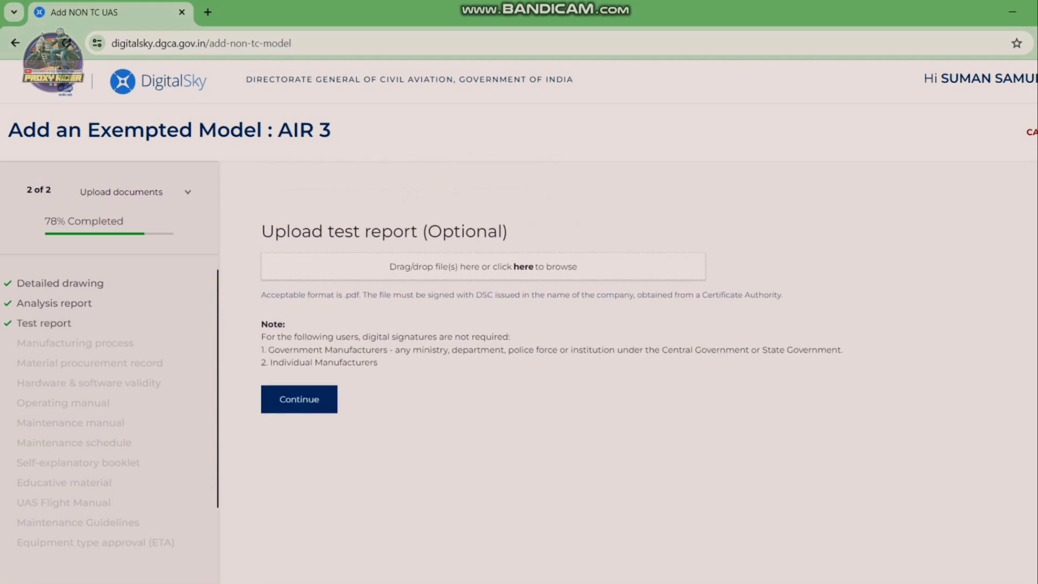
key(Return)
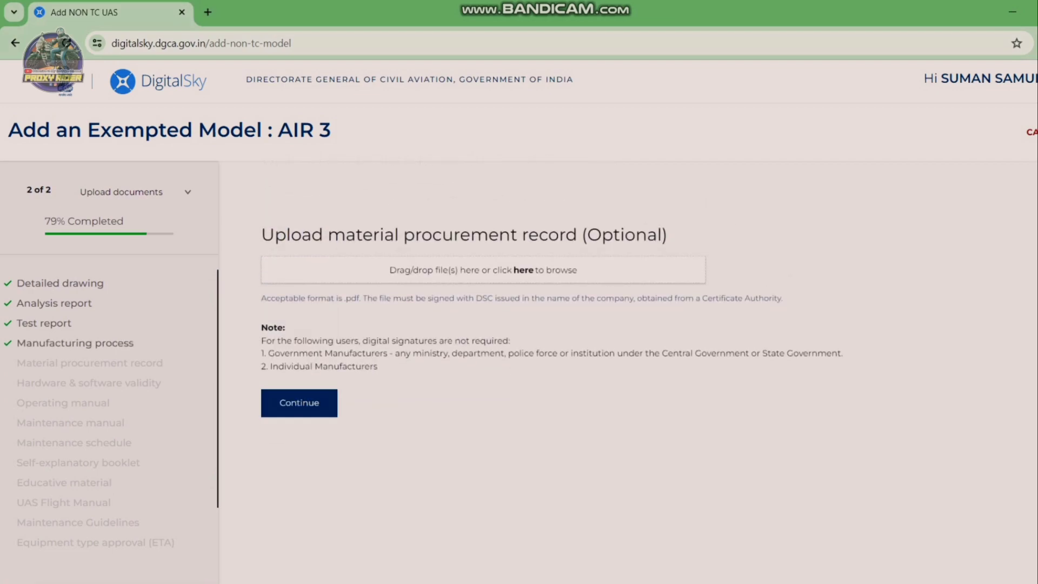
key(Return)
key(Return)
key(Return)
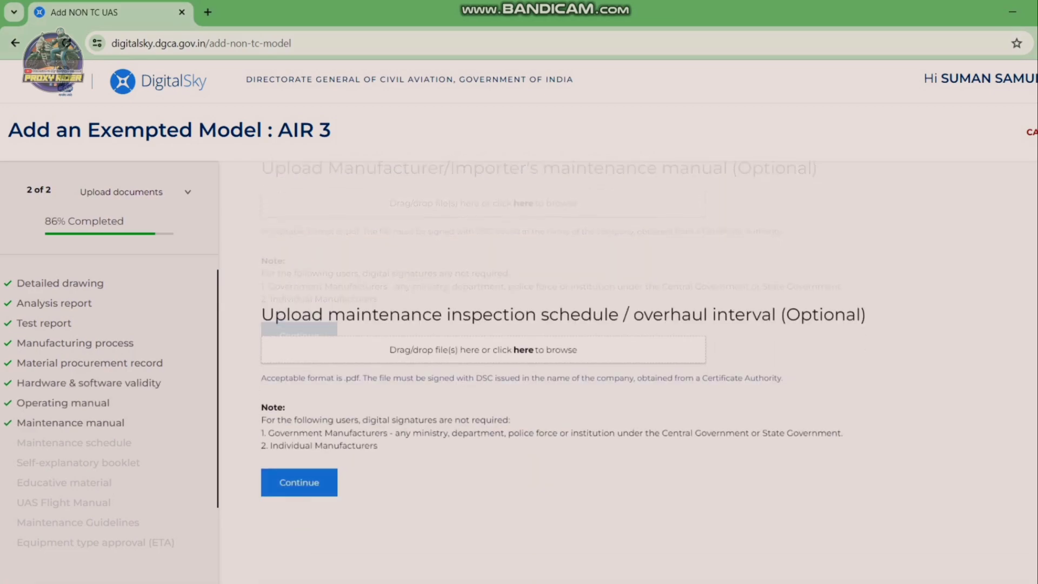
key(Return)
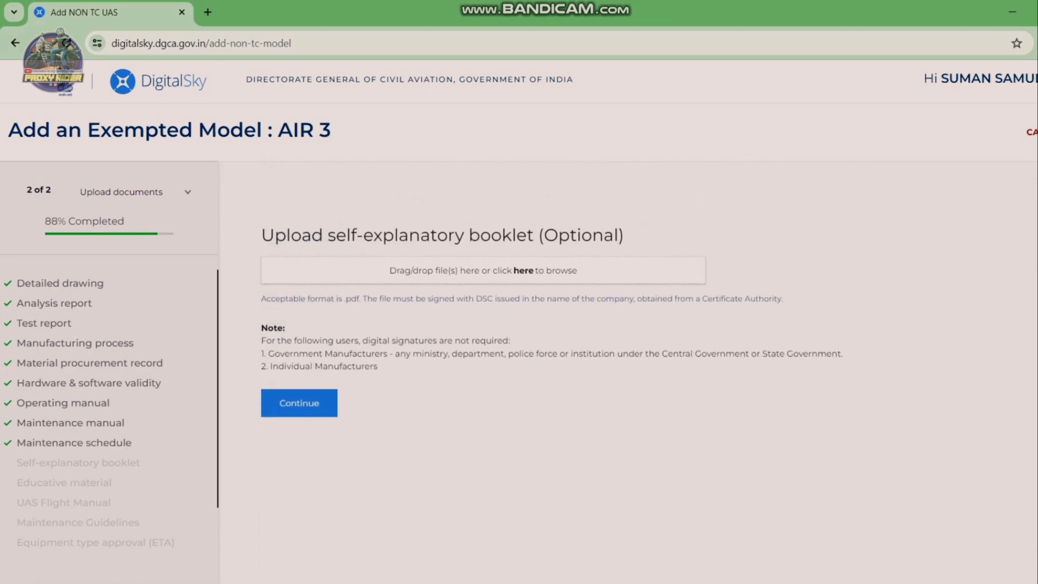
key(Return)
key(Return)
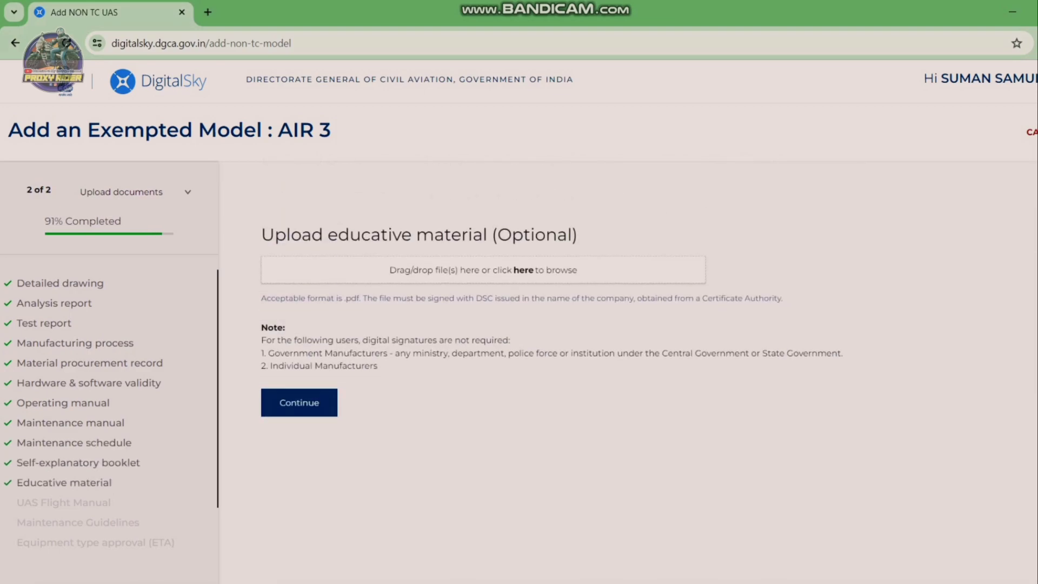
key(Return)
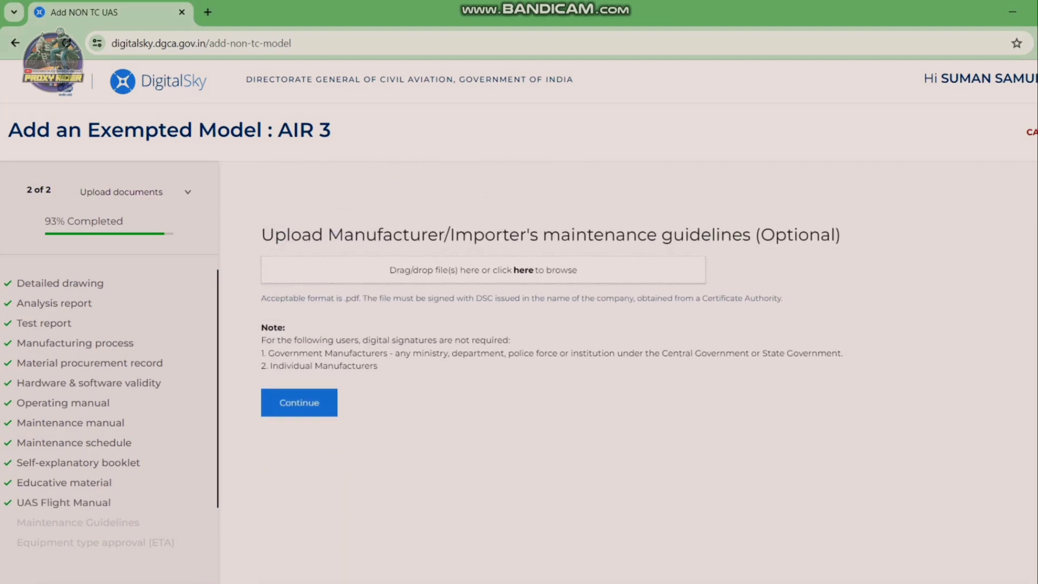
key(Return)
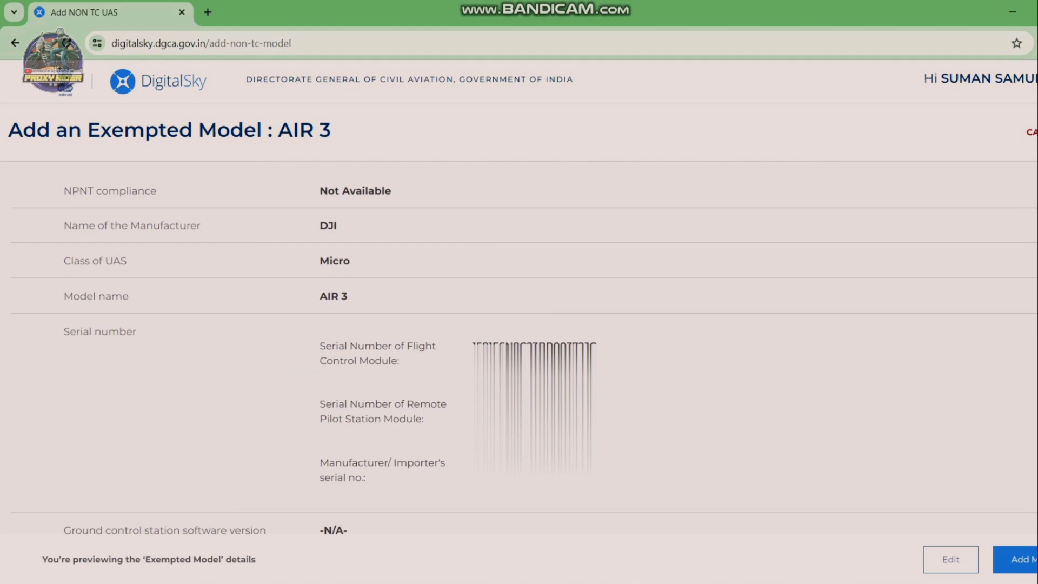
Step: Add the previewed AIR 3 model and accept the true-information declaration
scroll(519, 346, down, 7)
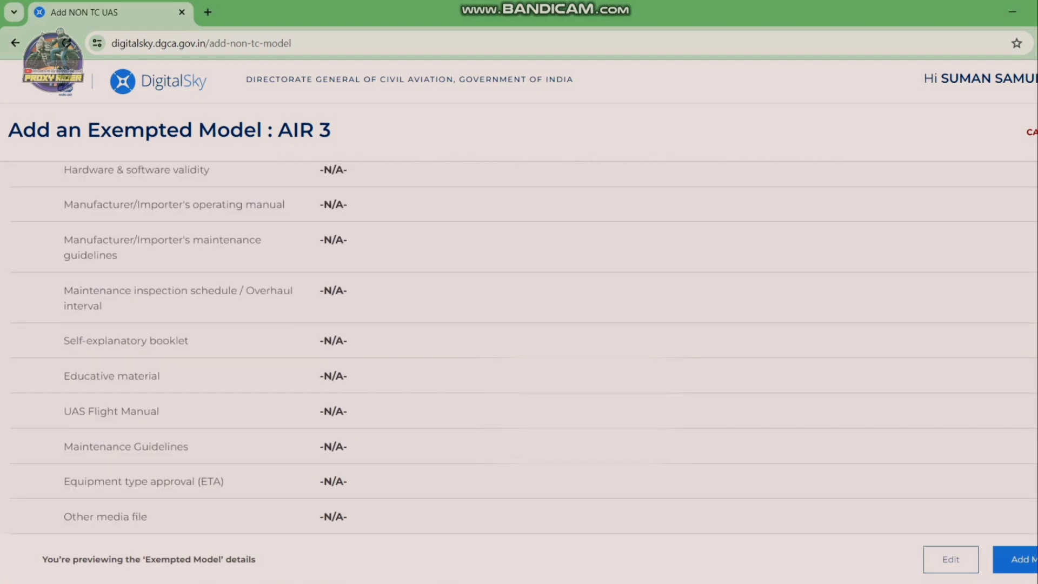
click(1015, 558)
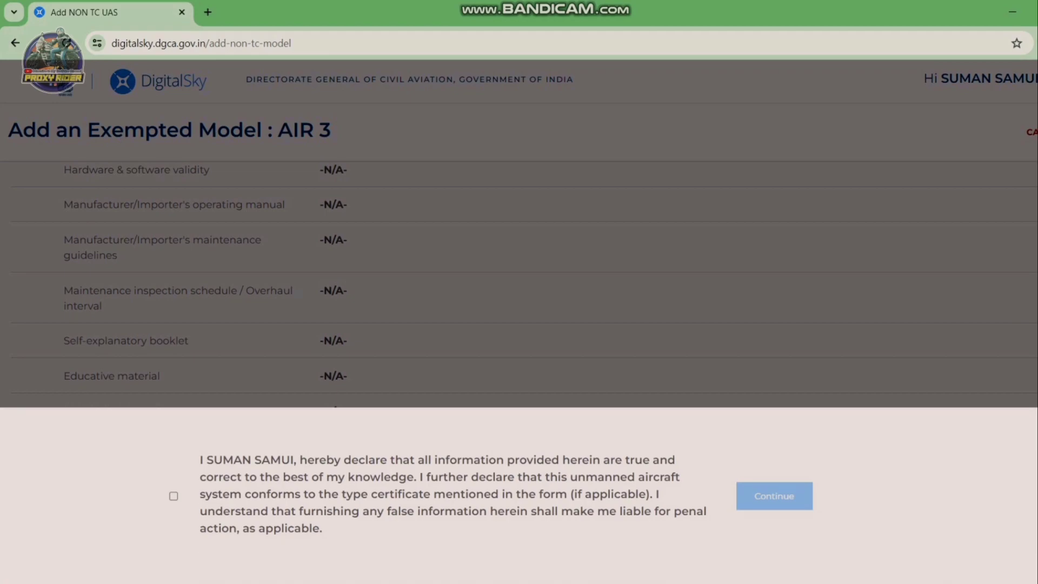
click(174, 496)
click(774, 495)
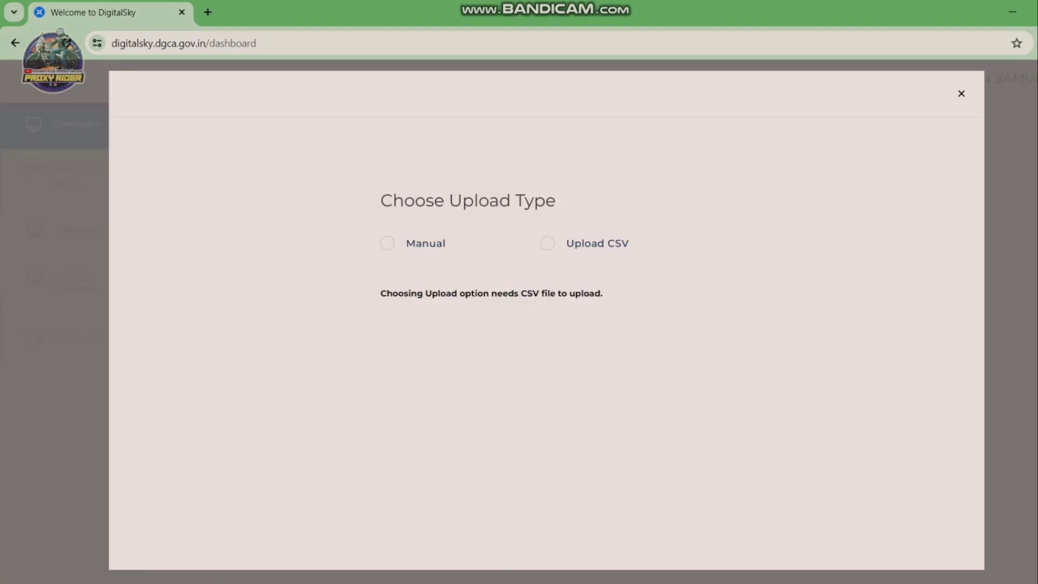
Step: Start a manual Add Serial Number entry and search for model name 'AIR 3'
key(Escape)
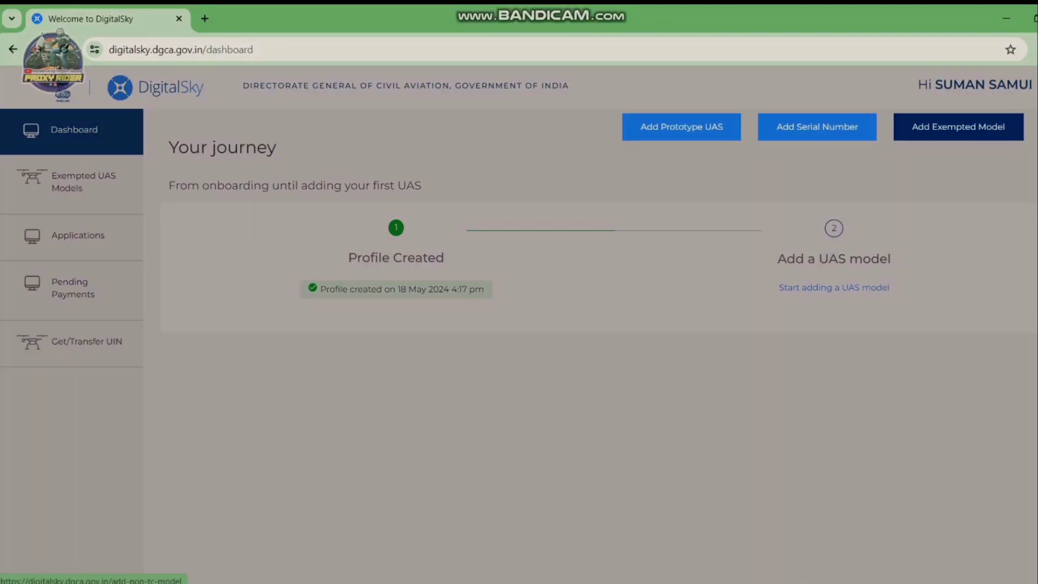
click(817, 127)
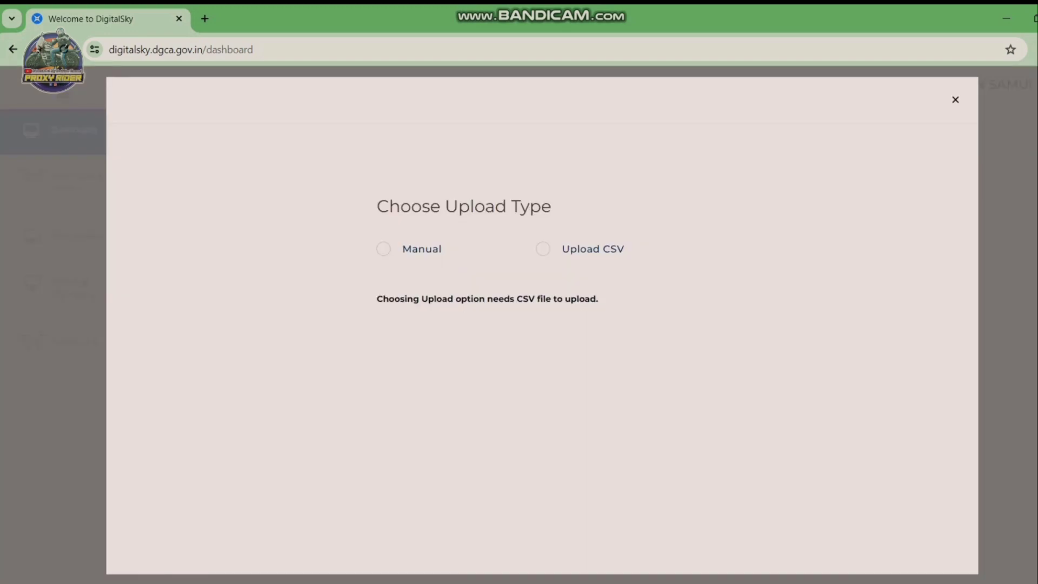
click(383, 248)
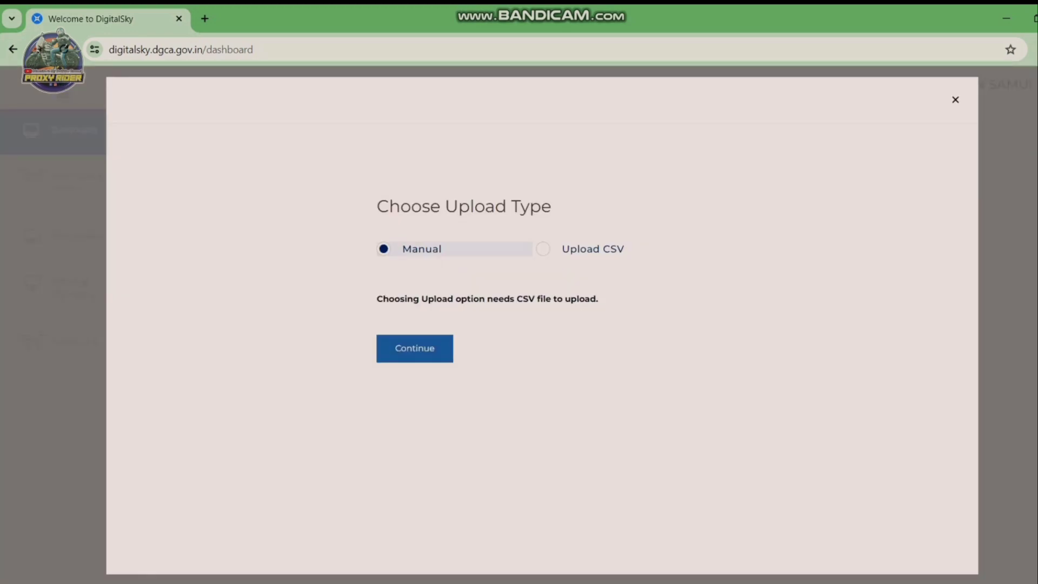
click(413, 347)
text(AIR 3)
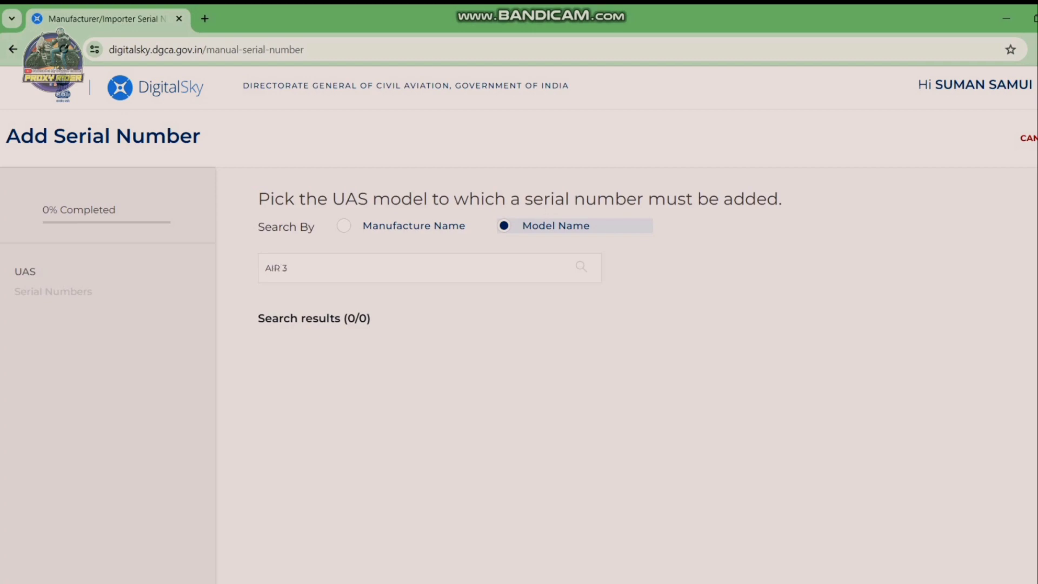
key(Return)
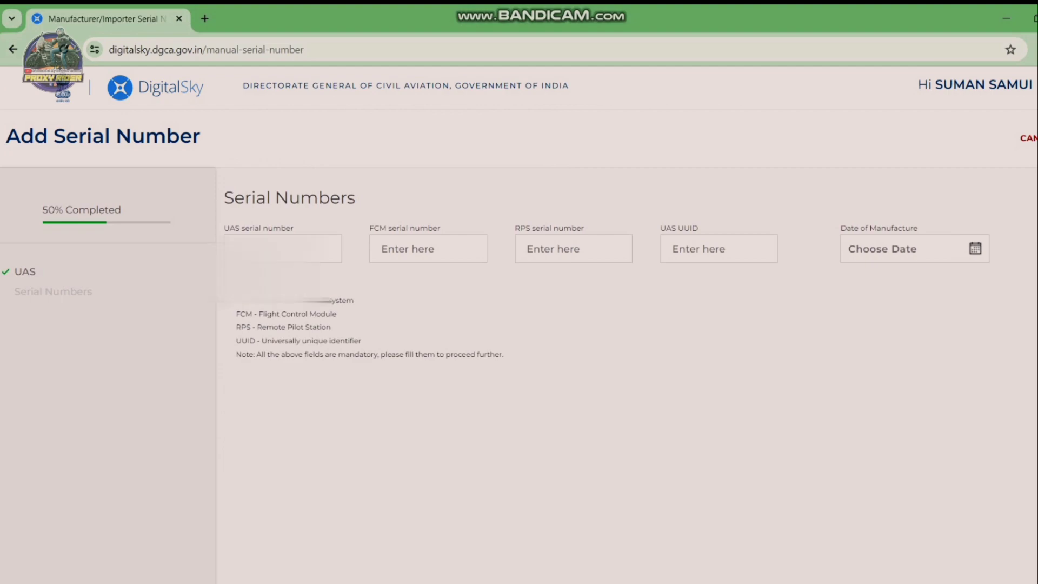
click(411, 249)
key(ctrl+v)
click(527, 248)
text(6U)
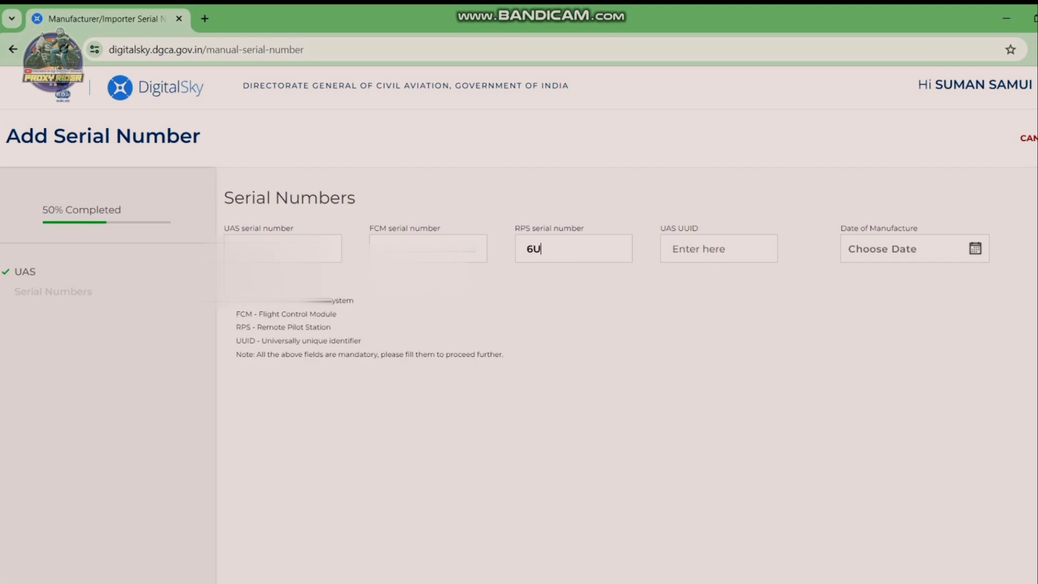
text(2BL6020201)
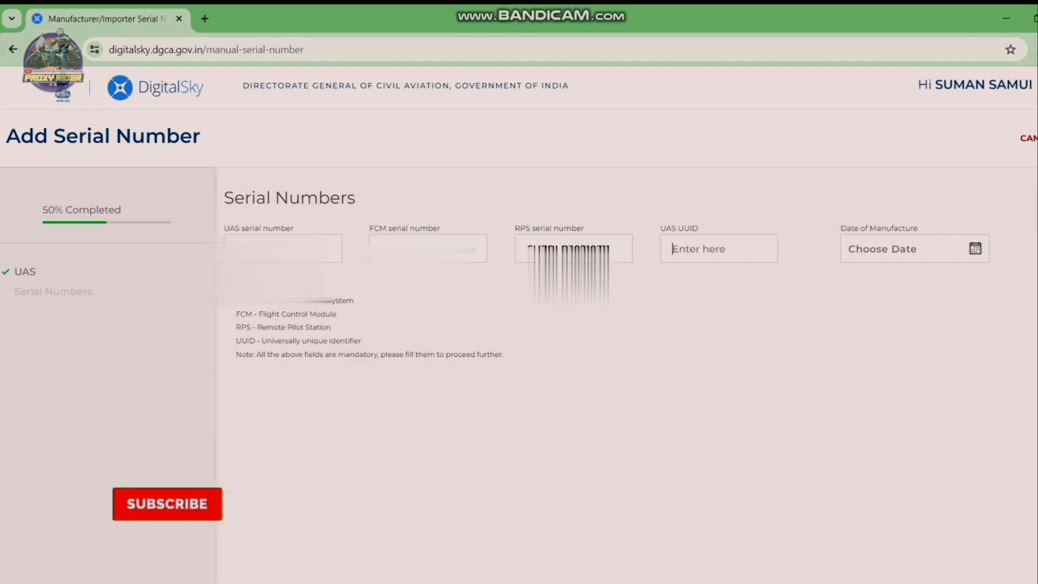
Step: Copy the RPS serial number into the UAS UUID field
click(672, 249)
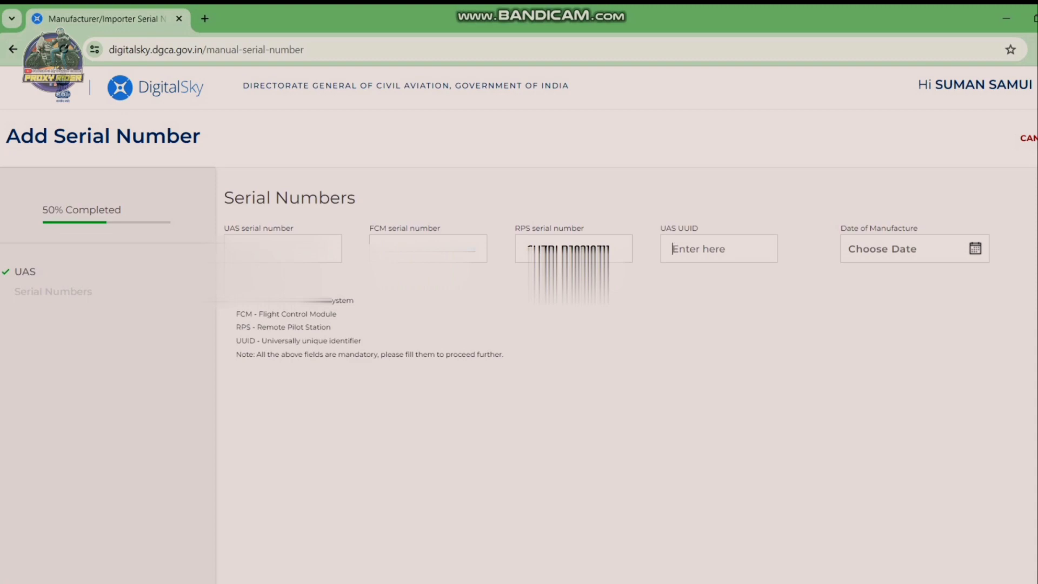
drag(527, 249, 607, 249)
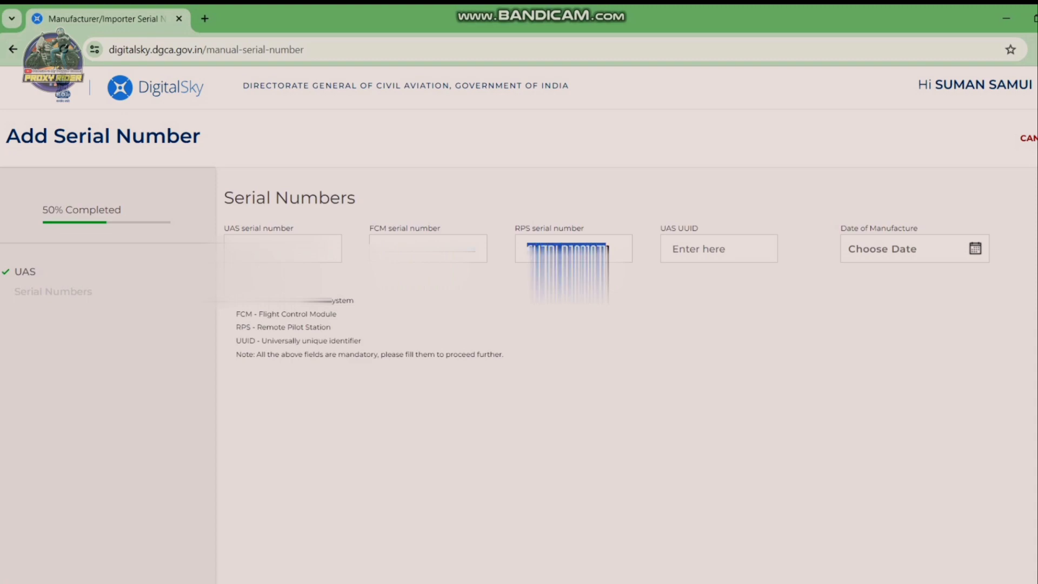
right_click(595, 252)
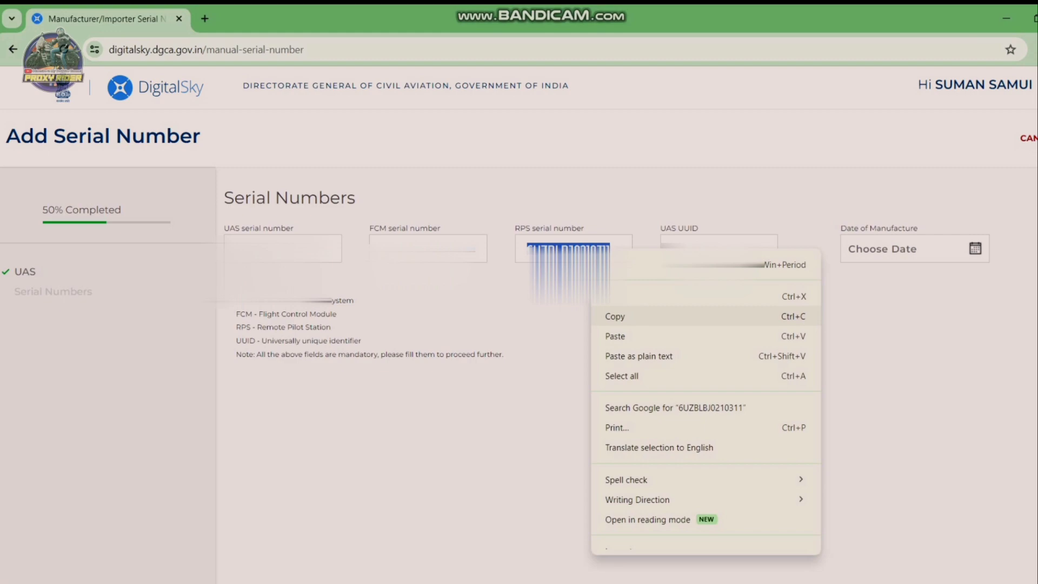
click(614, 317)
right_click(692, 252)
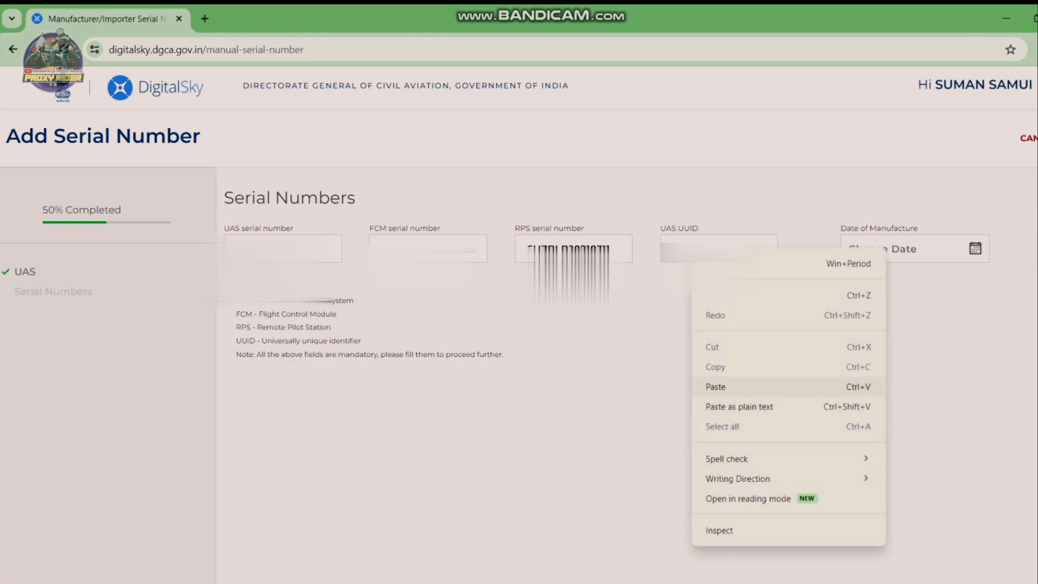
click(715, 387)
Step: Set the manufacture date to 11/11/2023 and preview the entered serial numbers
key(Tab)
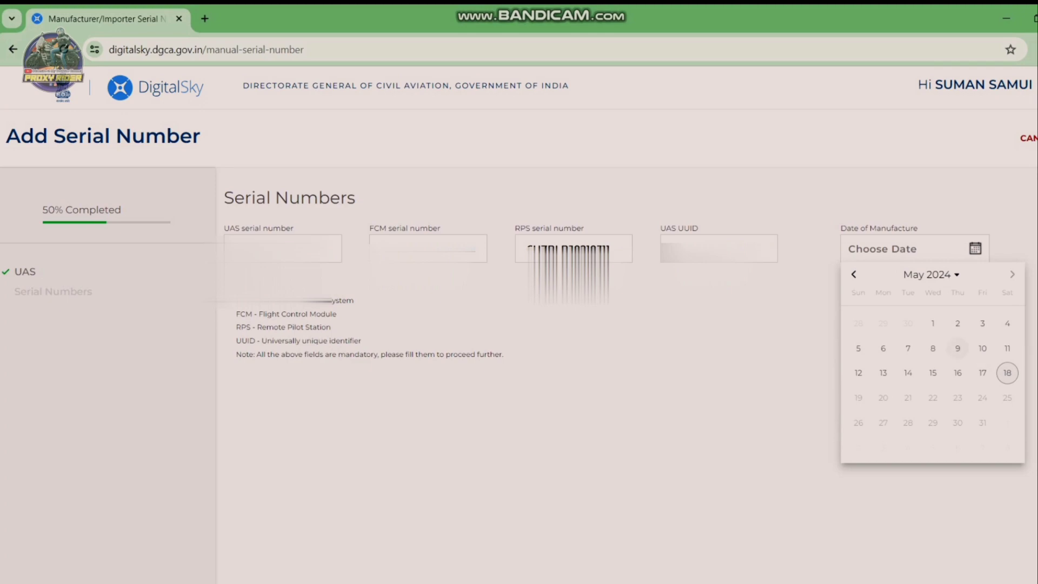
click(928, 275)
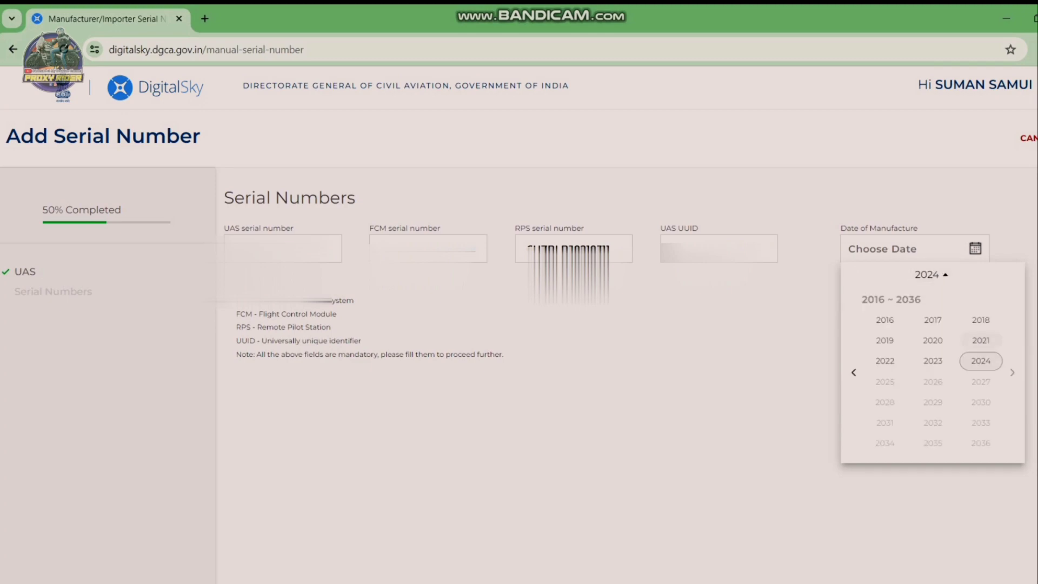
click(932, 360)
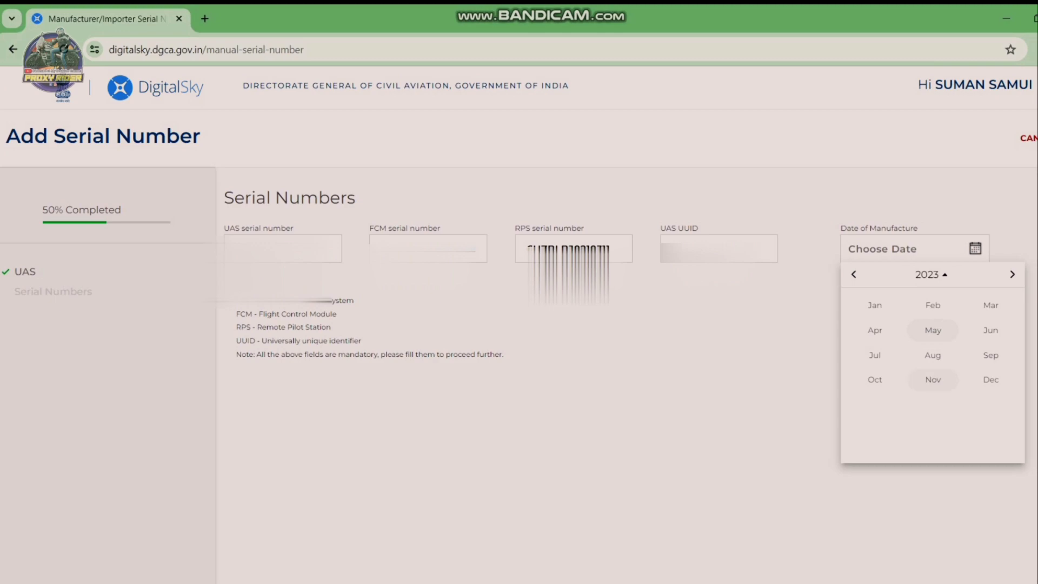
click(932, 380)
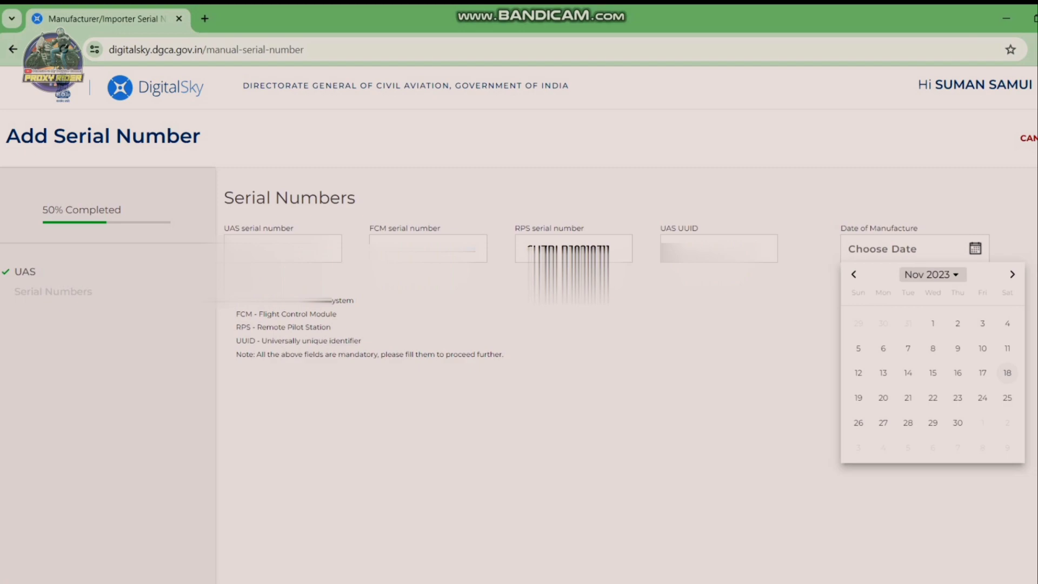
click(1007, 348)
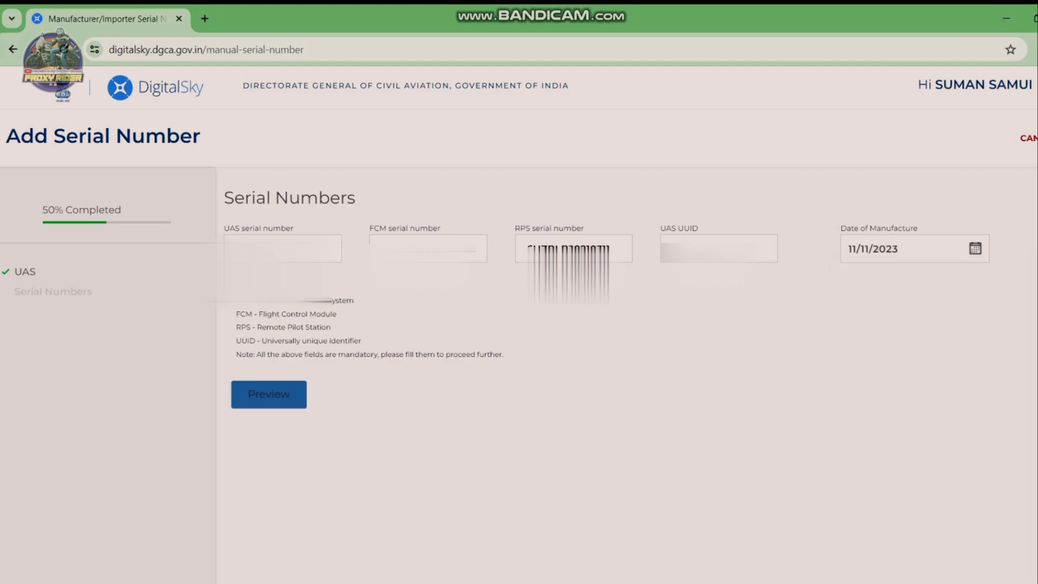
key(Return)
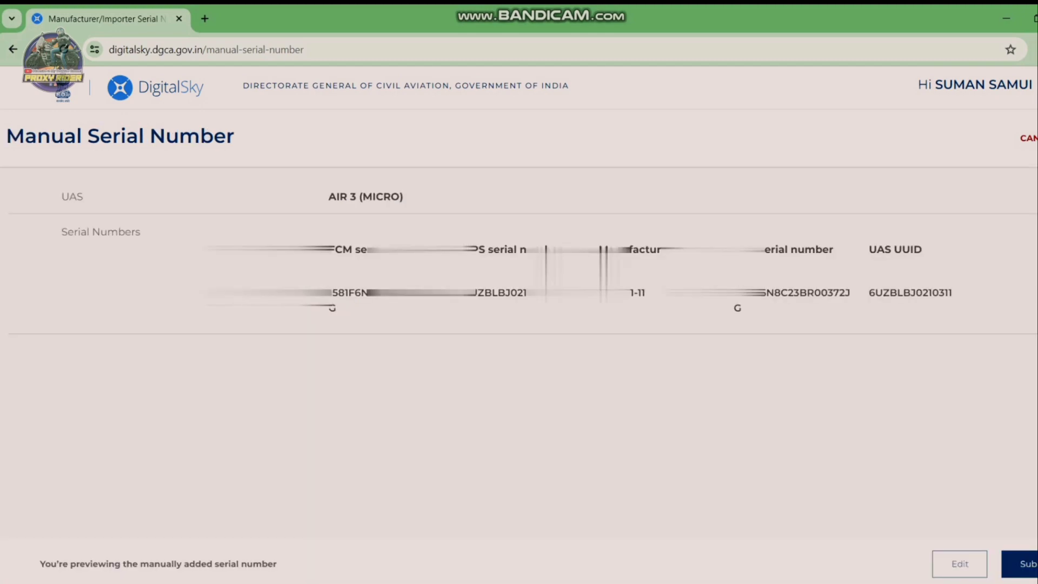
Step: Submit the AIR 3 serial entry, accept the declaration, and return to the dashboard
key(Return)
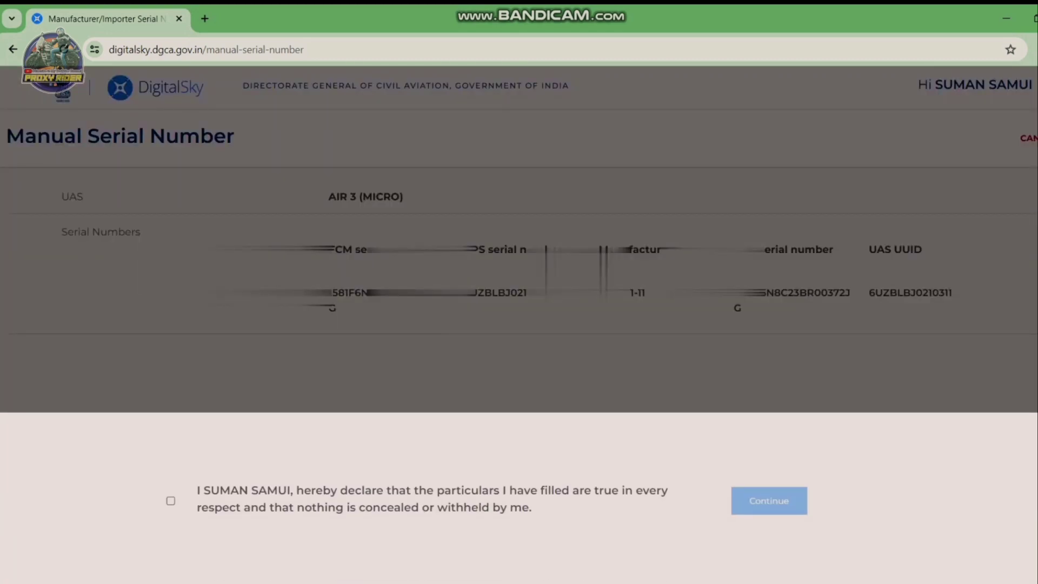
click(171, 500)
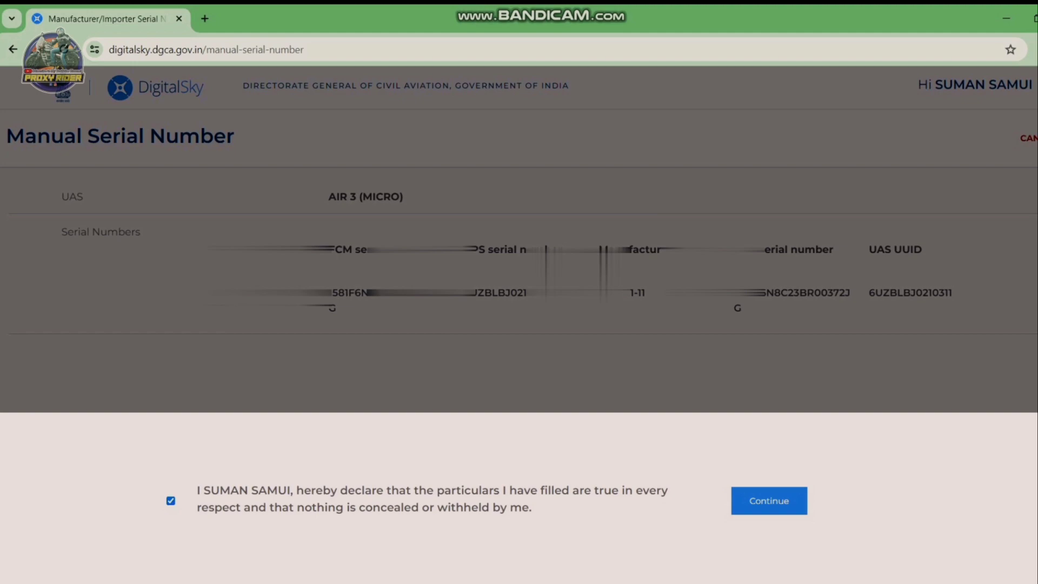
click(768, 501)
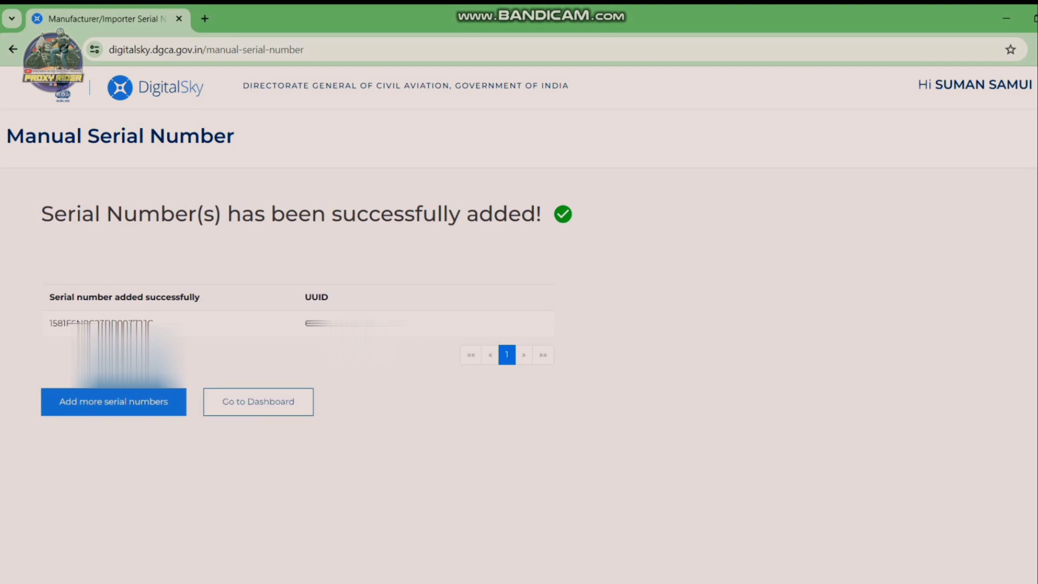
click(258, 401)
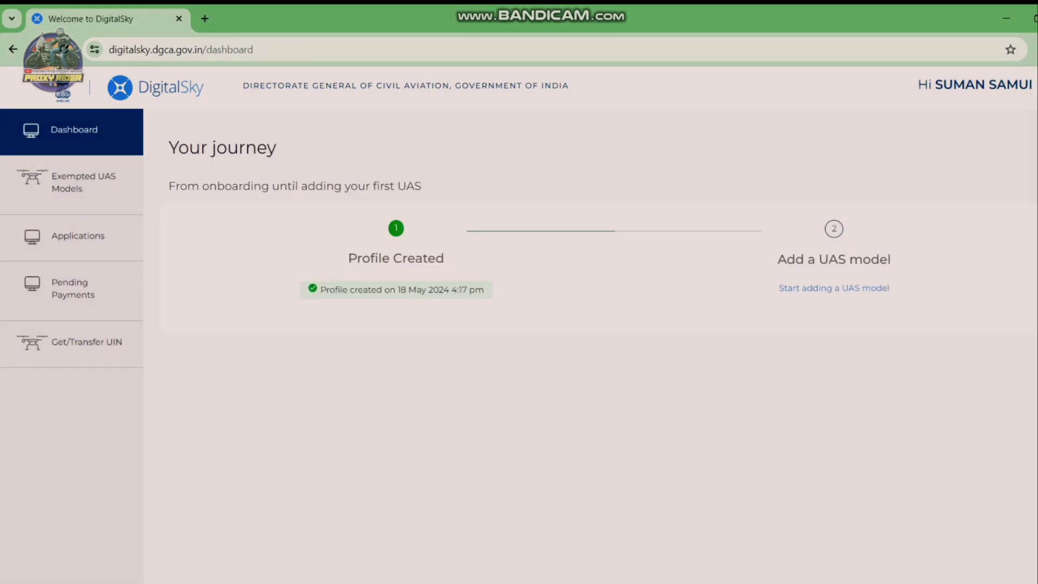
Step: From the Get/Transfer UIN list, apply for a UIN on the NOT_APPLIED serial number
click(86, 342)
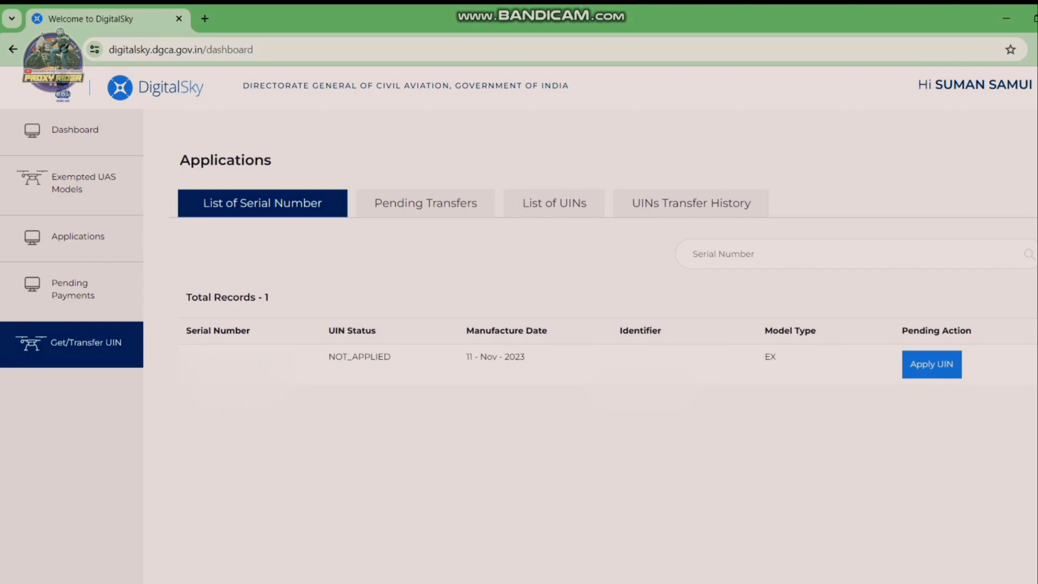
click(931, 364)
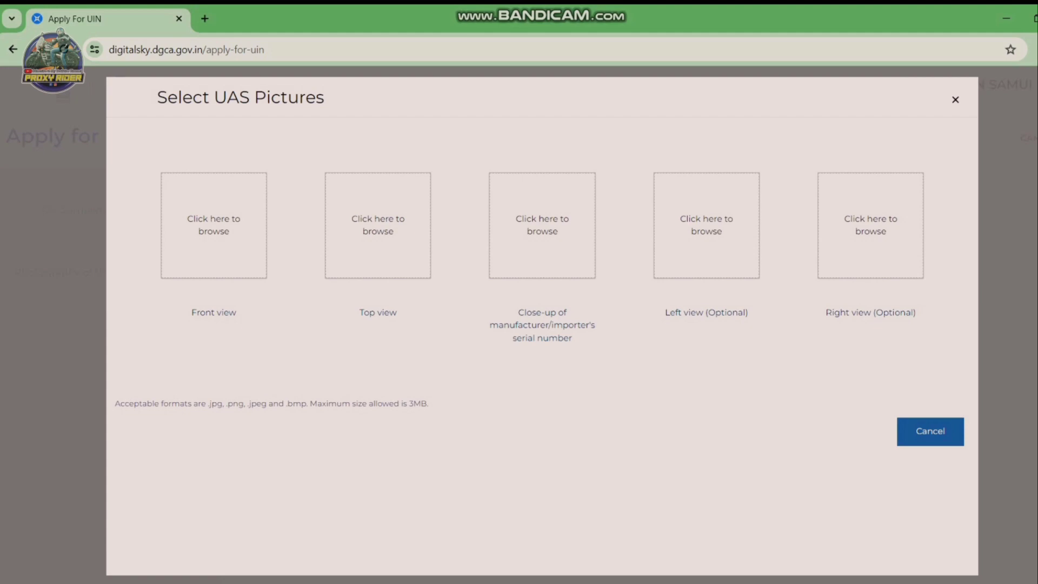
Step: Attach front 20240518_144626, top 20240518_144649 and serial close-up 20240518_144208 drone photos
click(432, 124)
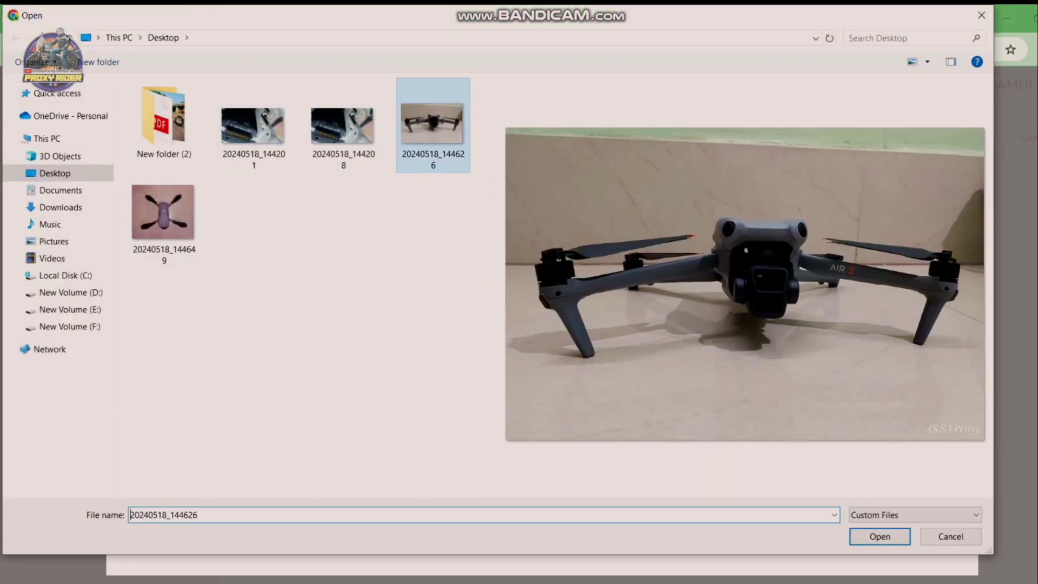
click(879, 536)
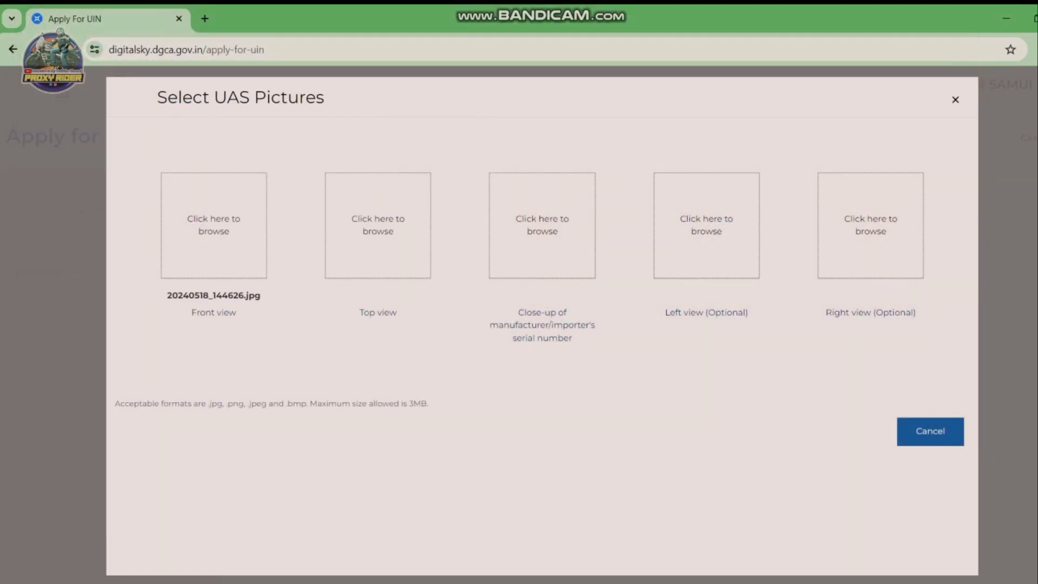
click(378, 225)
click(164, 222)
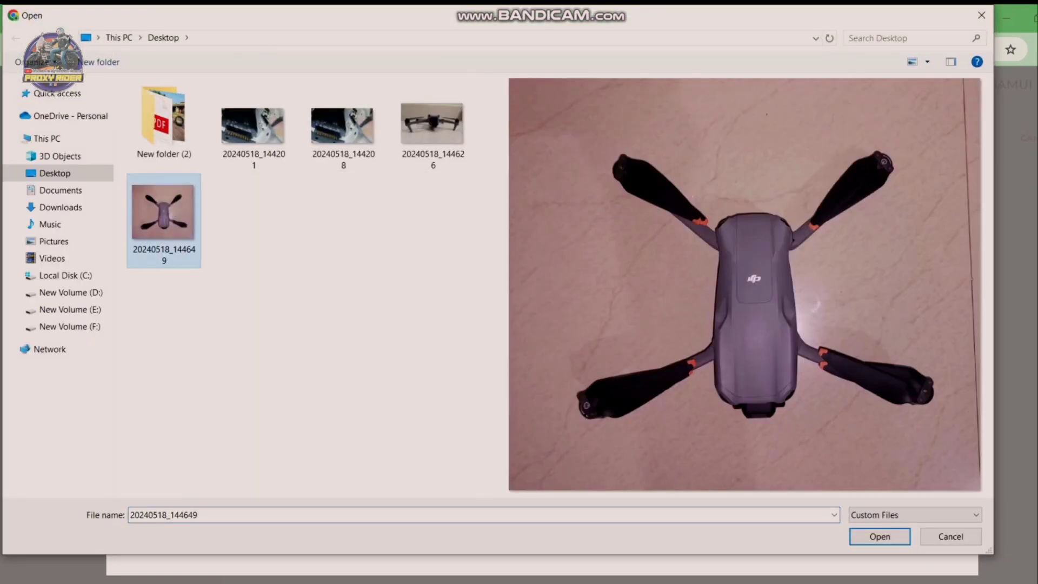
click(880, 536)
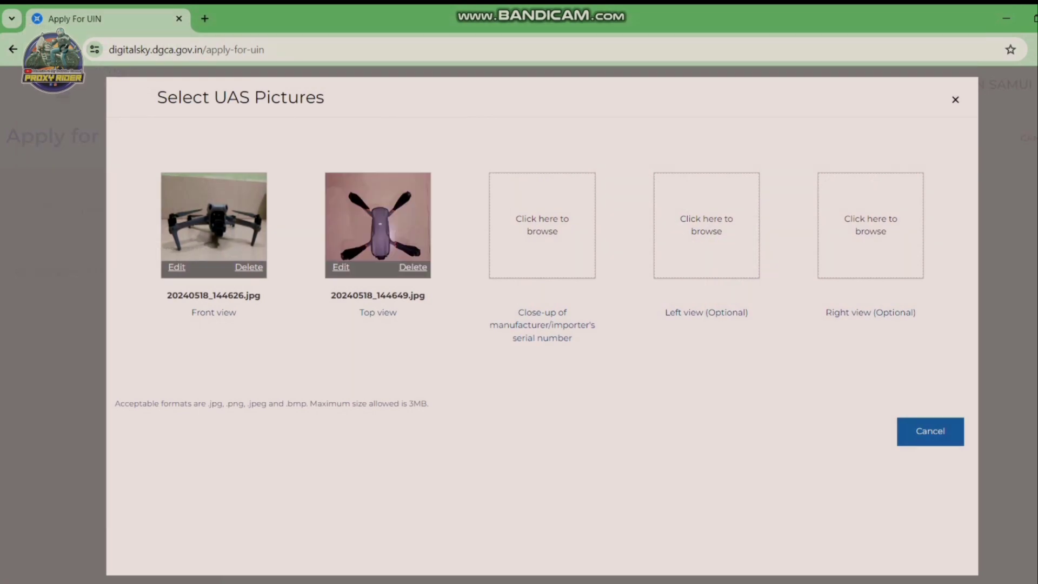
click(542, 225)
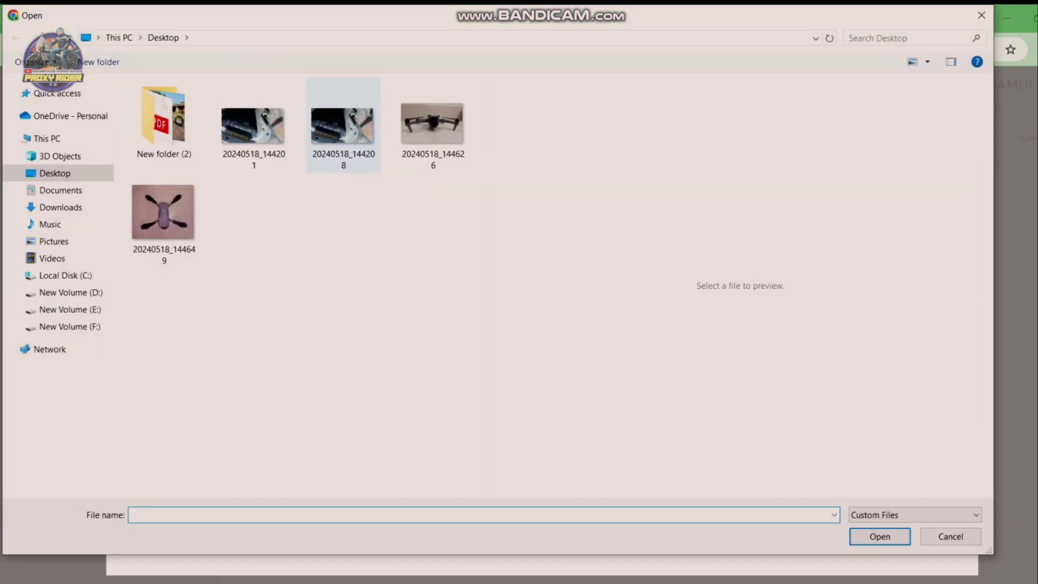
click(343, 125)
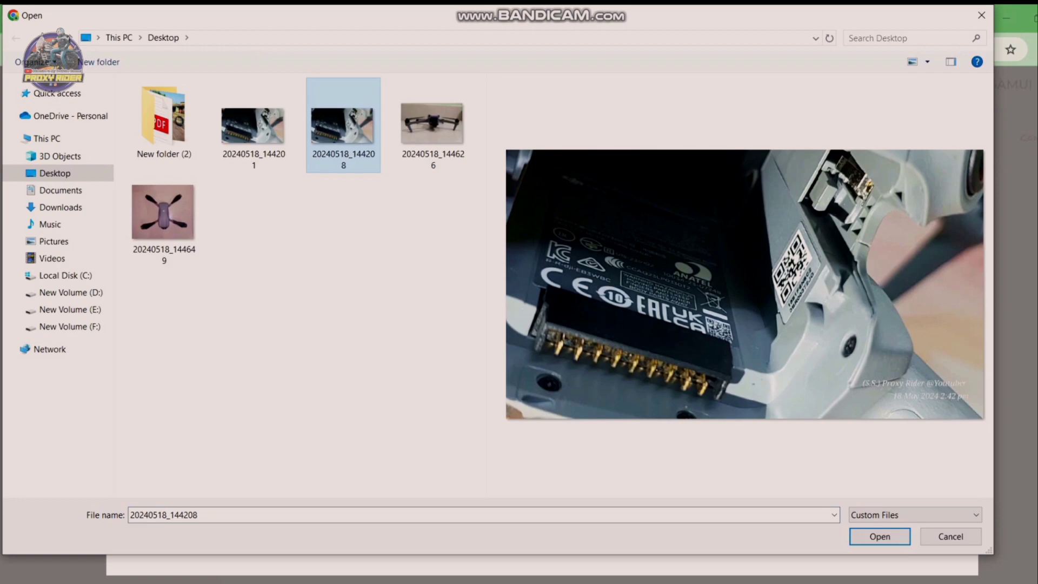
click(880, 536)
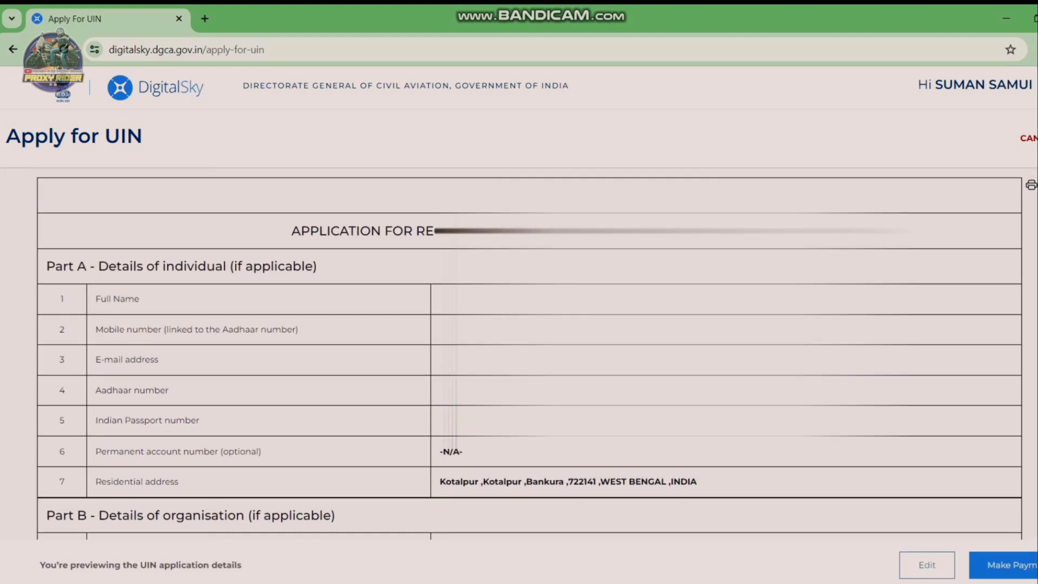
Step: Review the Form D-2 preview, proceed to payment and accept the truthfulness declaration
scroll(530, 354, down, 1)
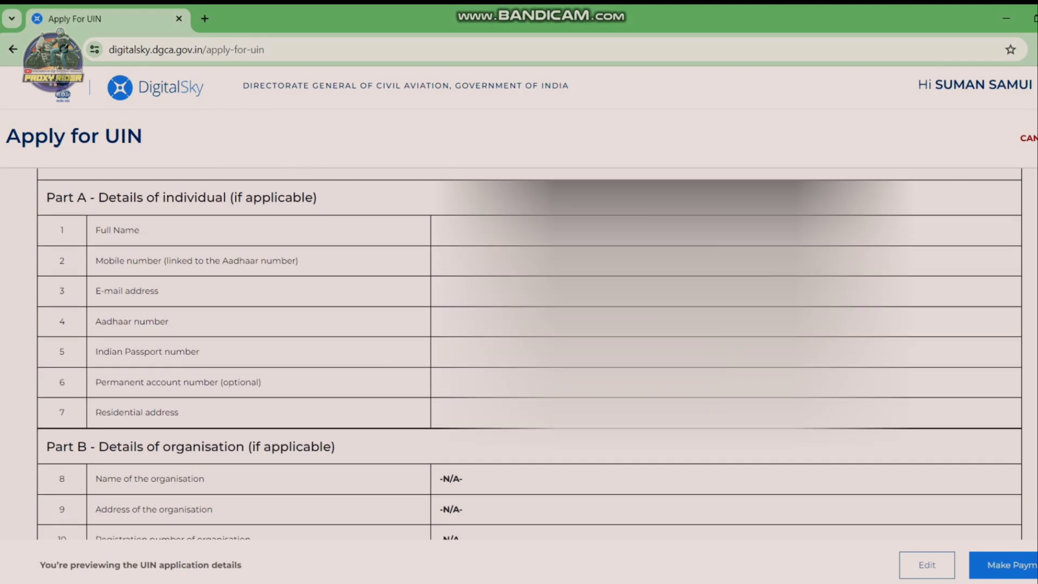
scroll(529, 354, down, 1)
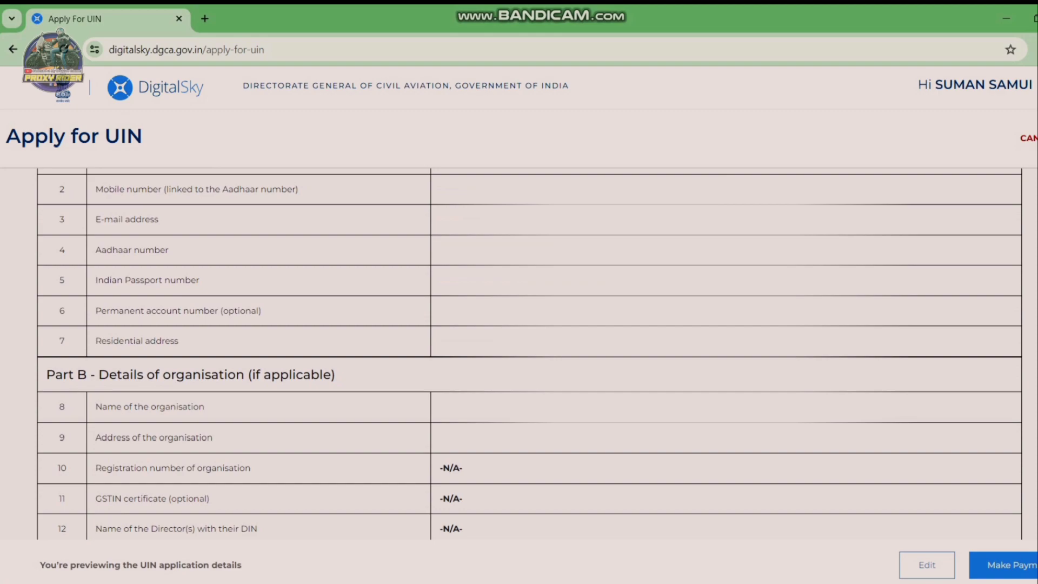
scroll(519, 351, down, 10)
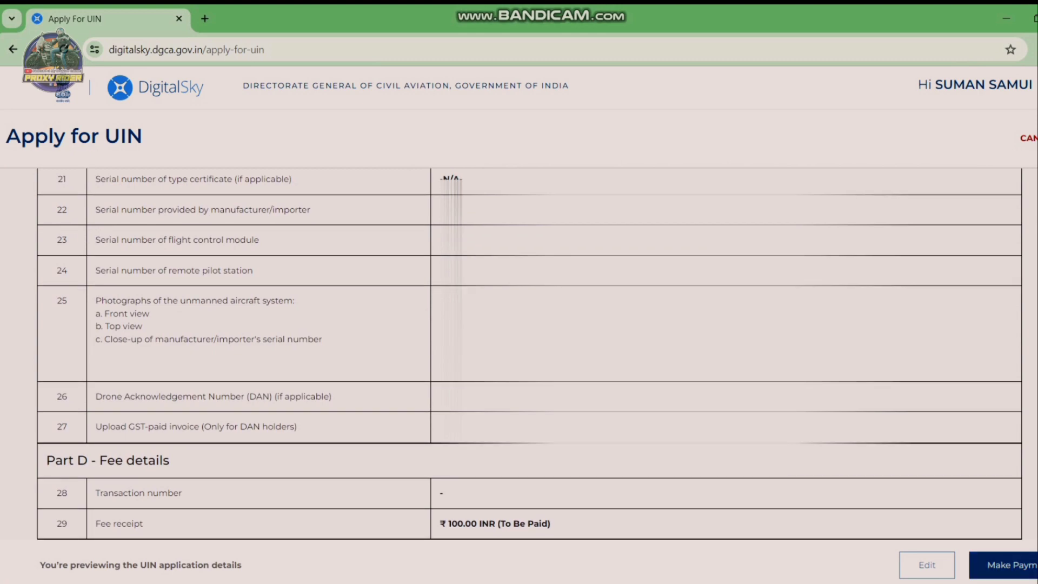
click(1002, 565)
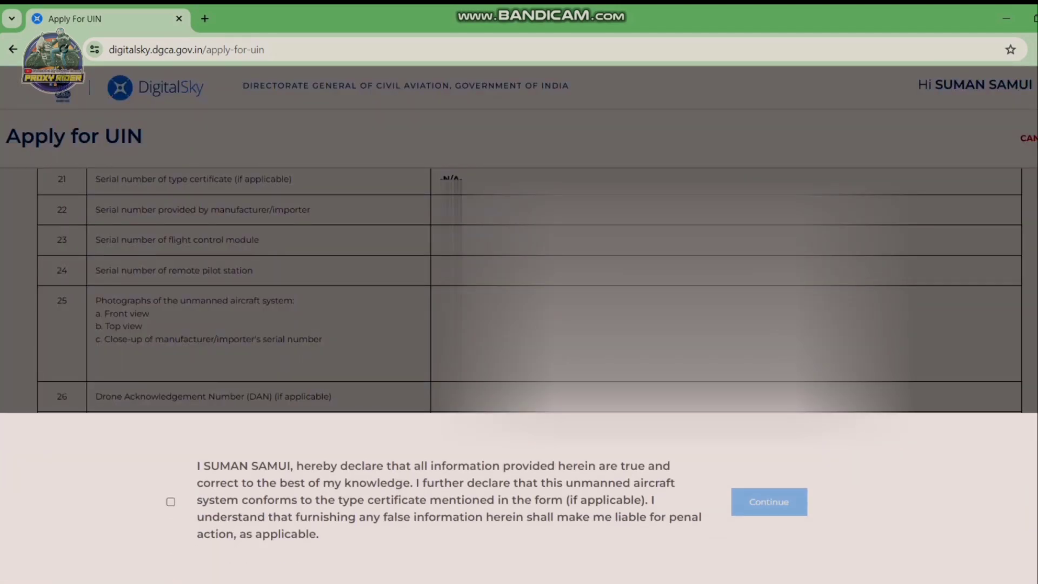
click(171, 502)
click(768, 502)
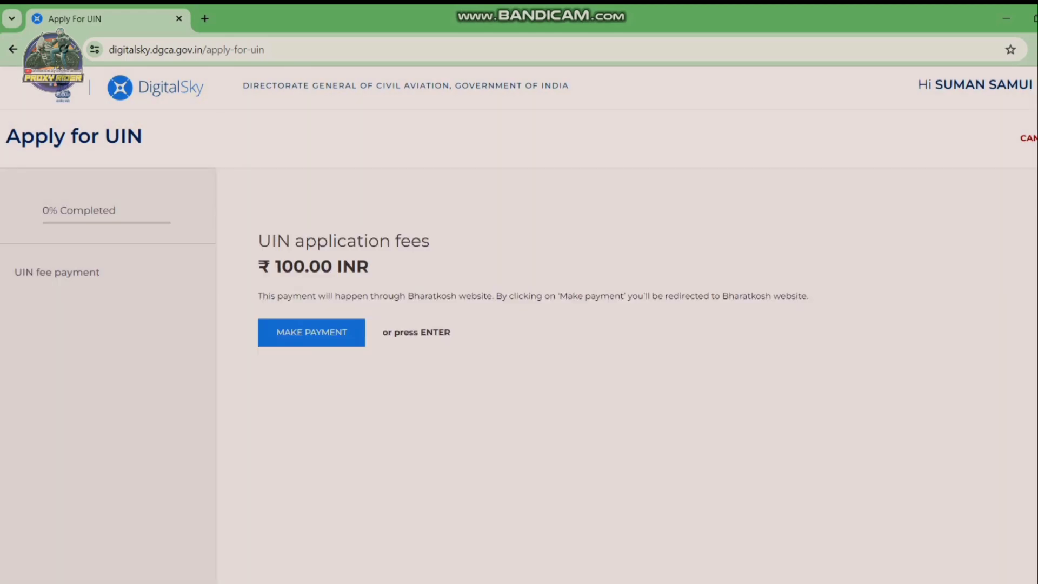
Step: Start the ₹100.00 UIN fee payment, redirecting to the Bharatkosh gateway
key(Return)
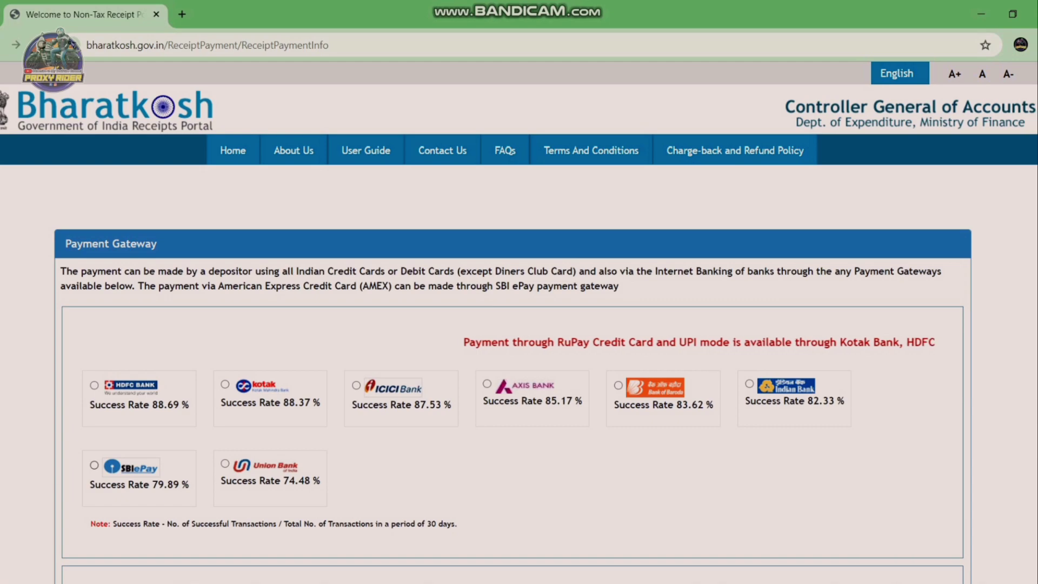
Step: Pay the ₹100.00 UIN fee through SBIePay with a VISA credit card, accepting the terms
click(94, 464)
scroll(519, 324, down, 7)
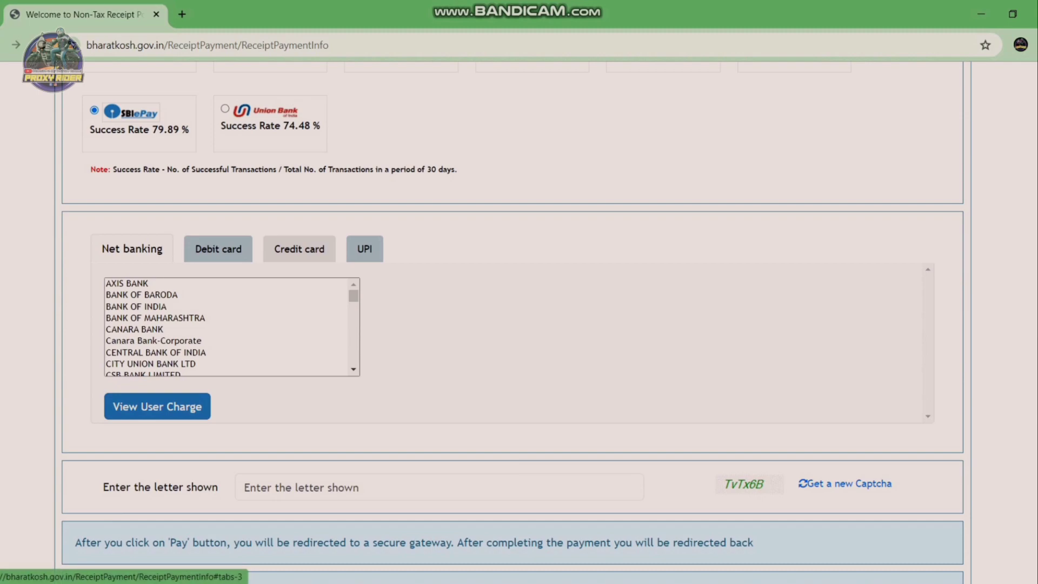
click(299, 249)
click(243, 287)
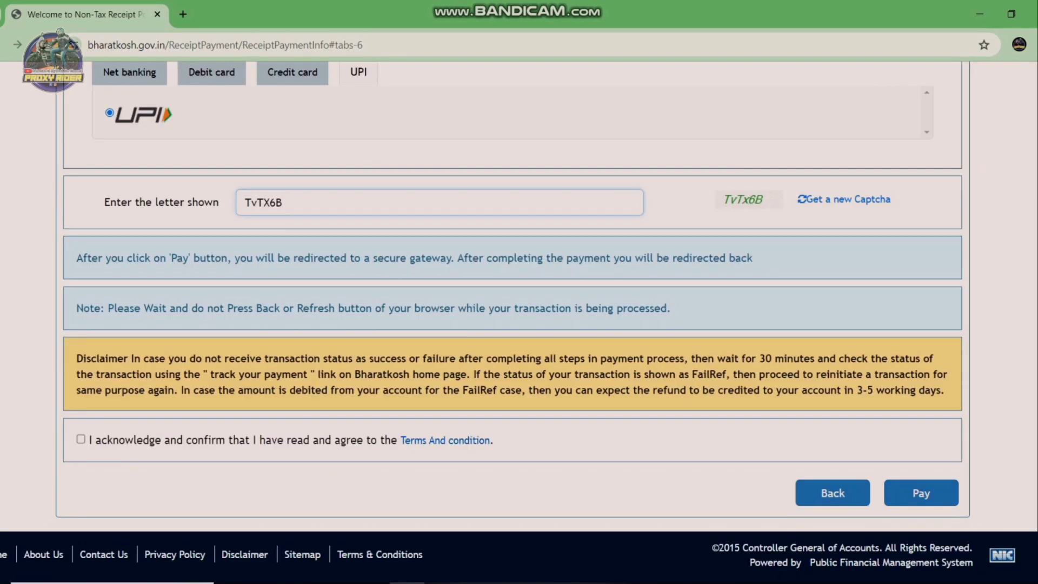
click(80, 439)
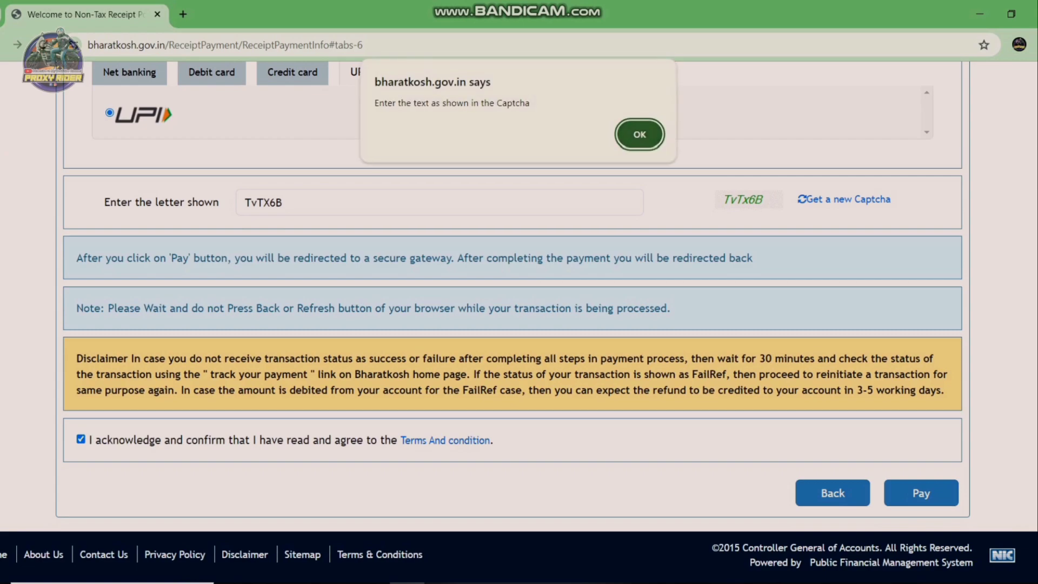
key(Return)
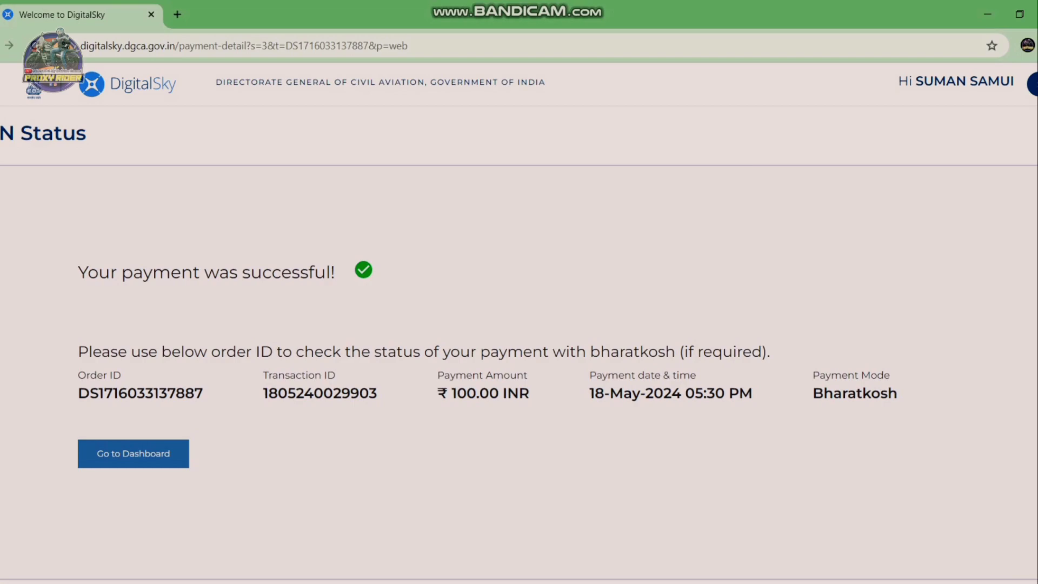
Step: Return to the dashboard and toggle between it and the Get/Transfer UIN list
click(133, 453)
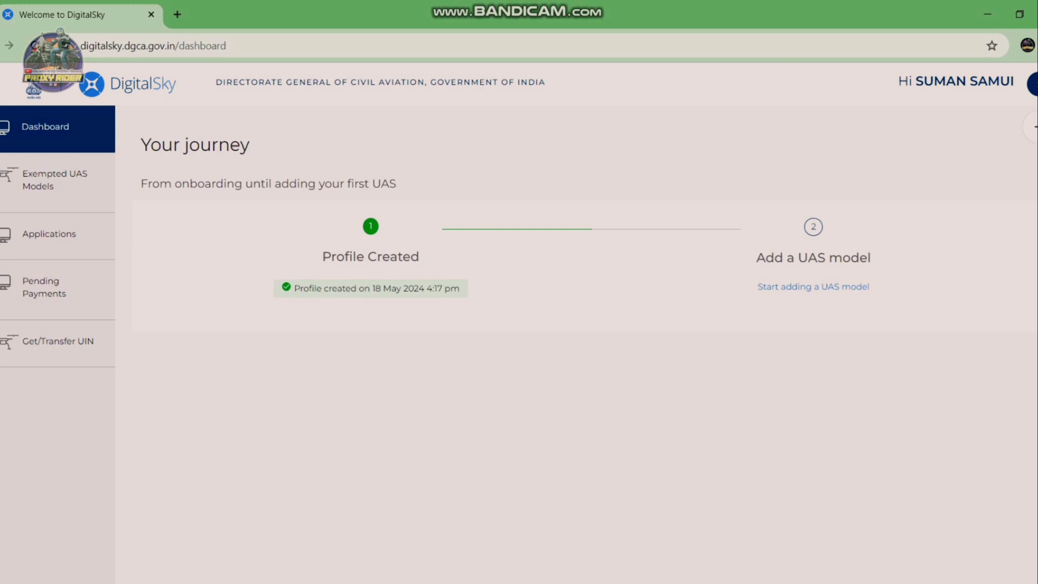
click(57, 341)
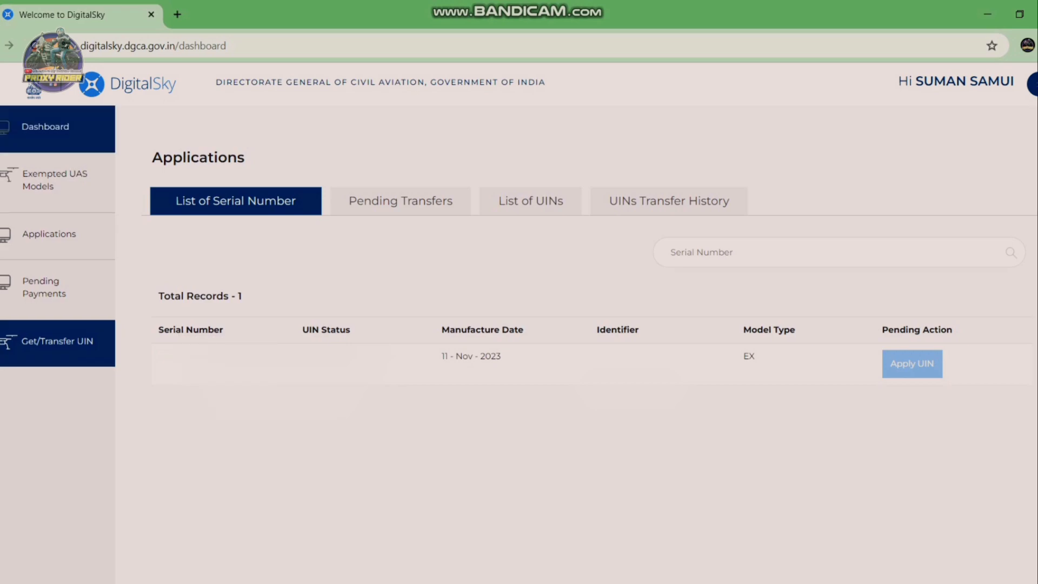
click(45, 126)
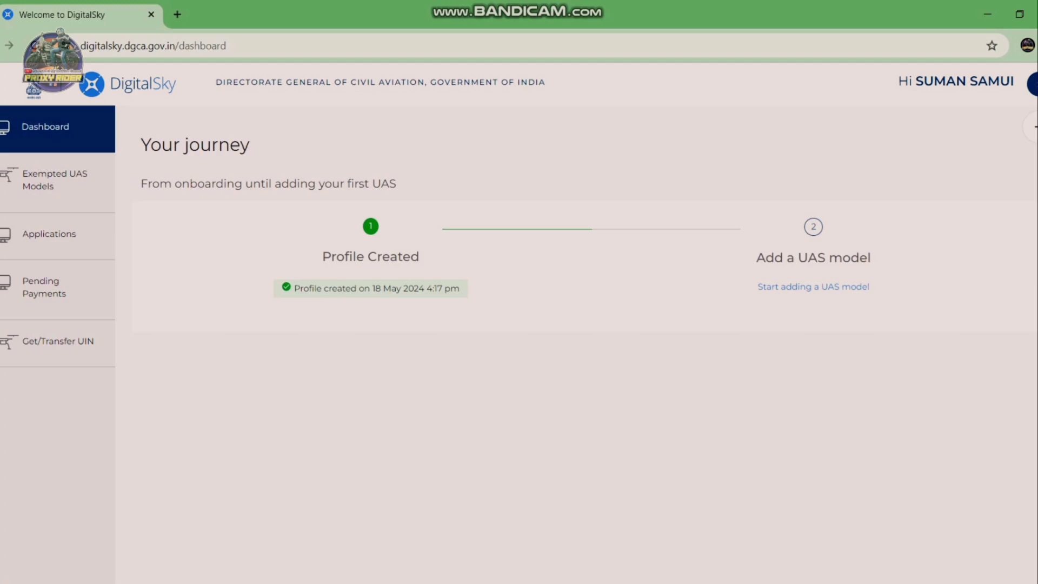
click(57, 341)
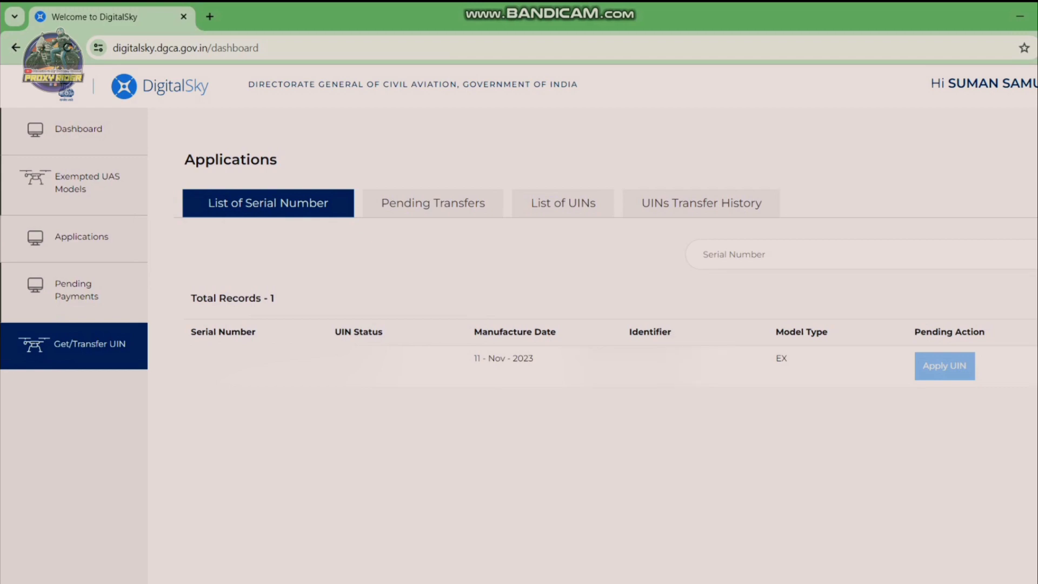
click(78, 129)
click(89, 343)
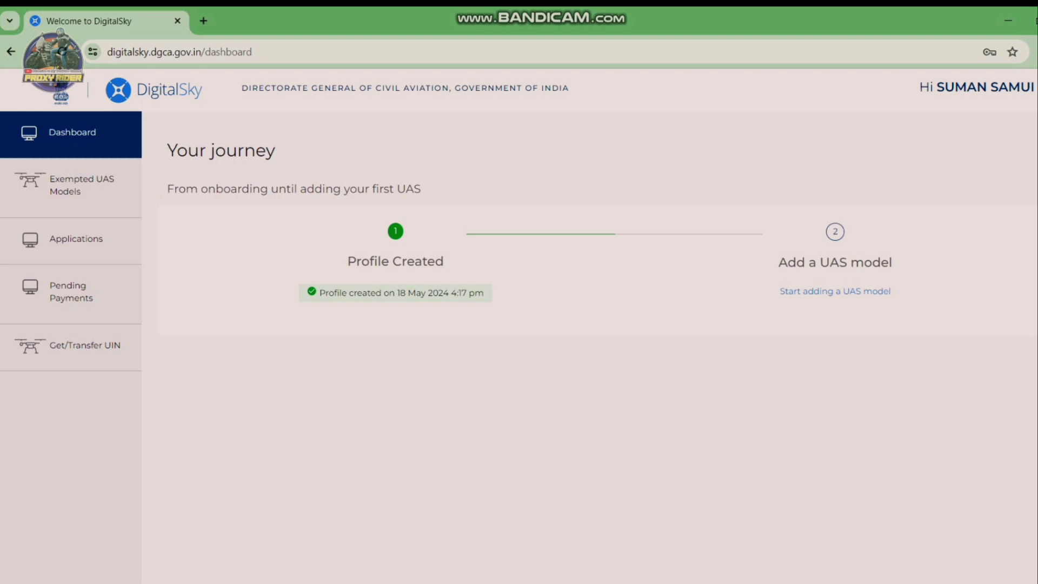
Step: Check the Exempted UAS Models and Pending Payments lists under Get/Transfer UIN
click(83, 346)
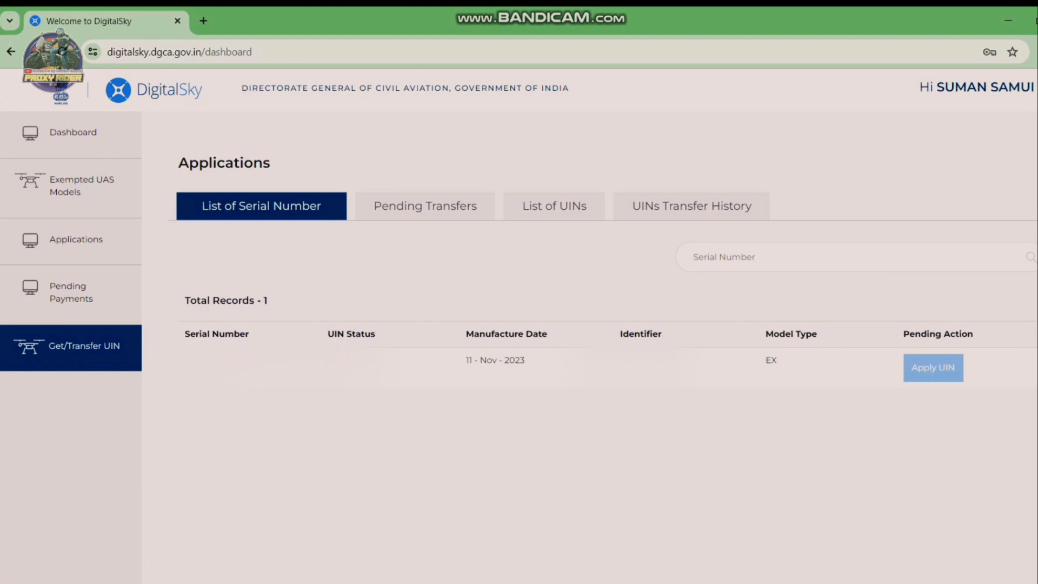
click(81, 185)
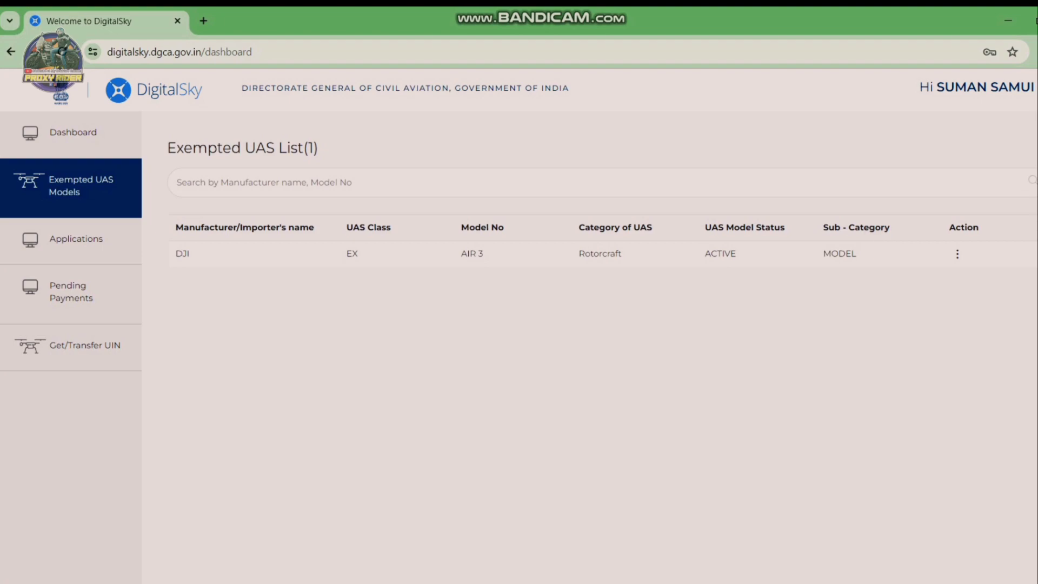
click(70, 292)
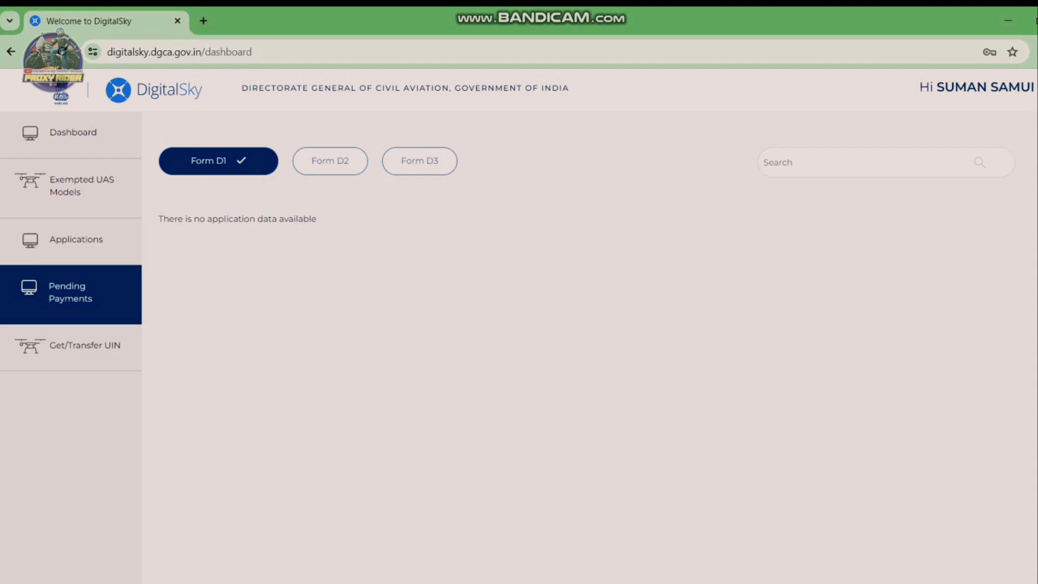
click(70, 134)
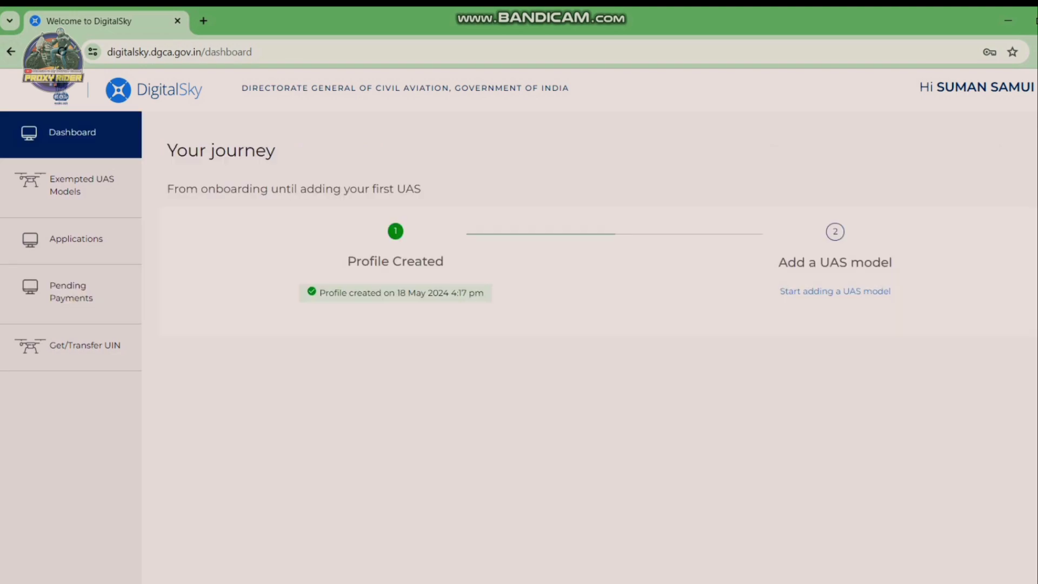
click(70, 292)
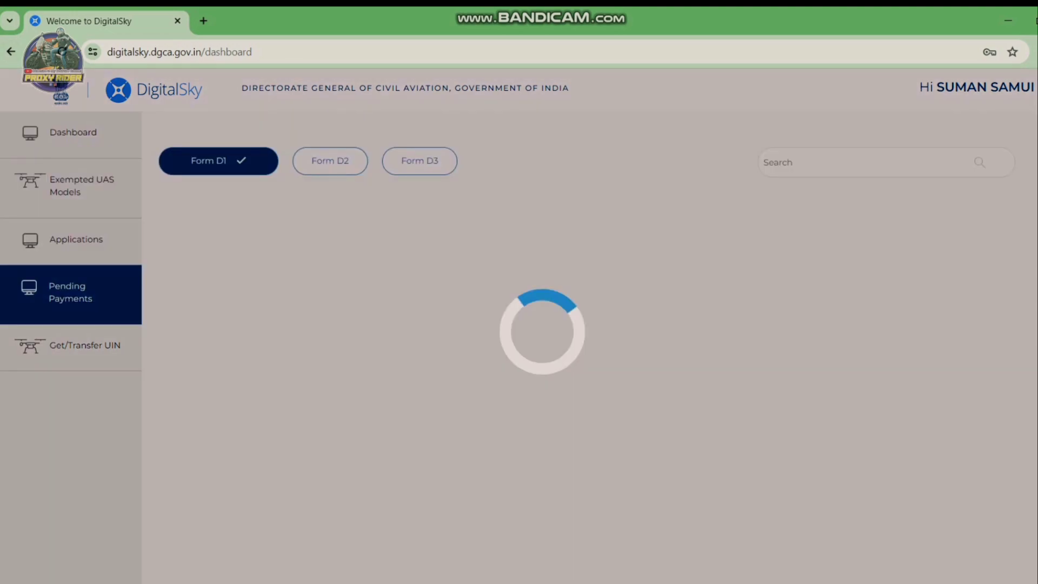
click(71, 346)
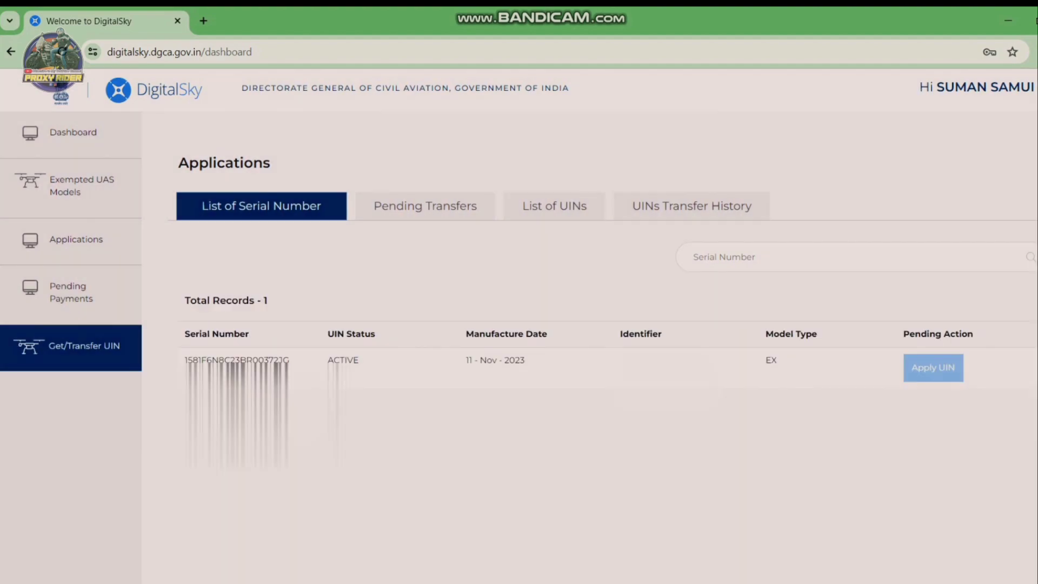
Step: Open the List of UINs to see the ACTIVE Rotorcraft UIN and its transfer history
click(554, 206)
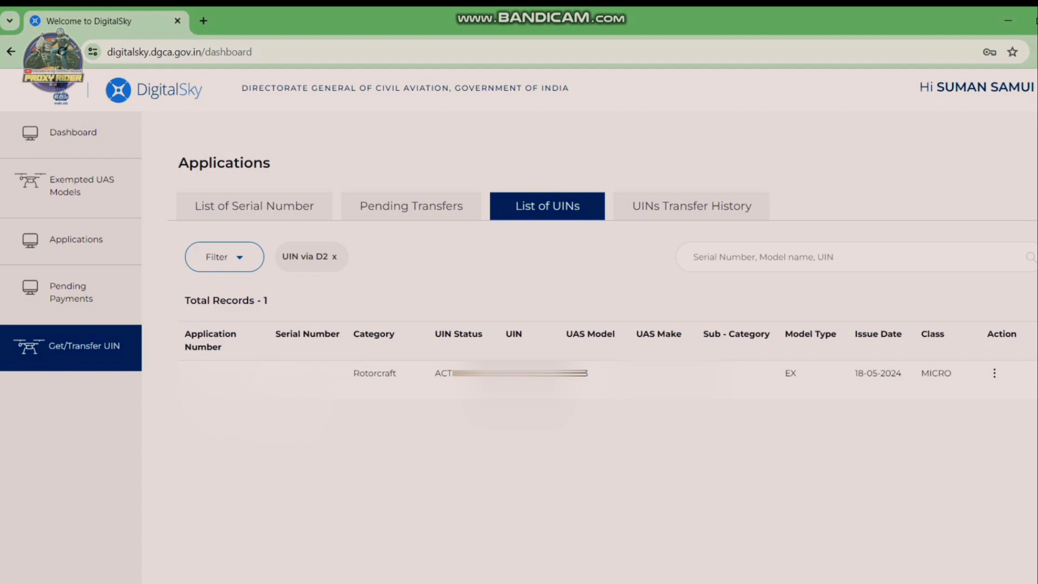
click(994, 373)
key(Escape)
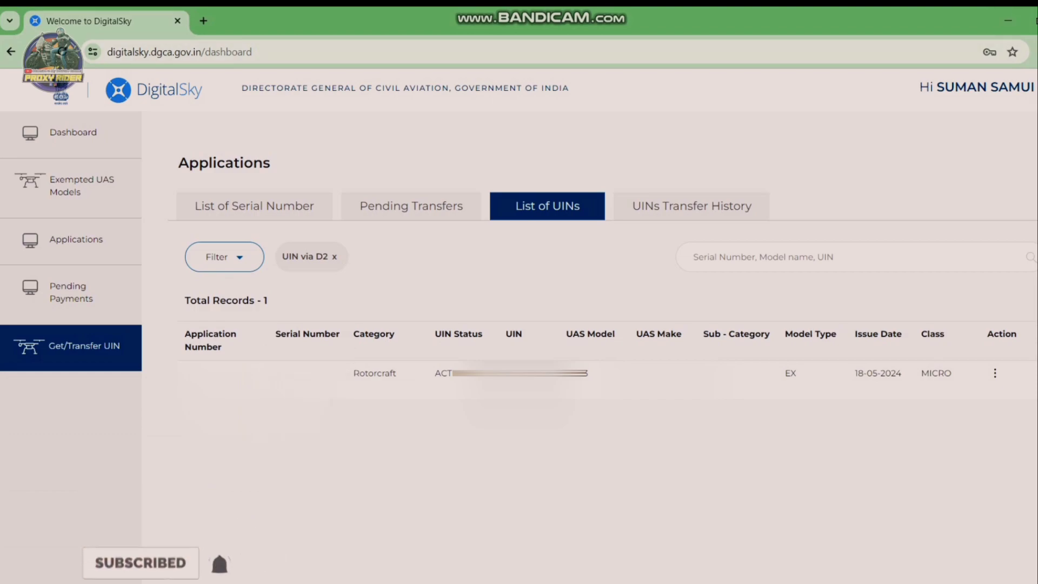
click(684, 206)
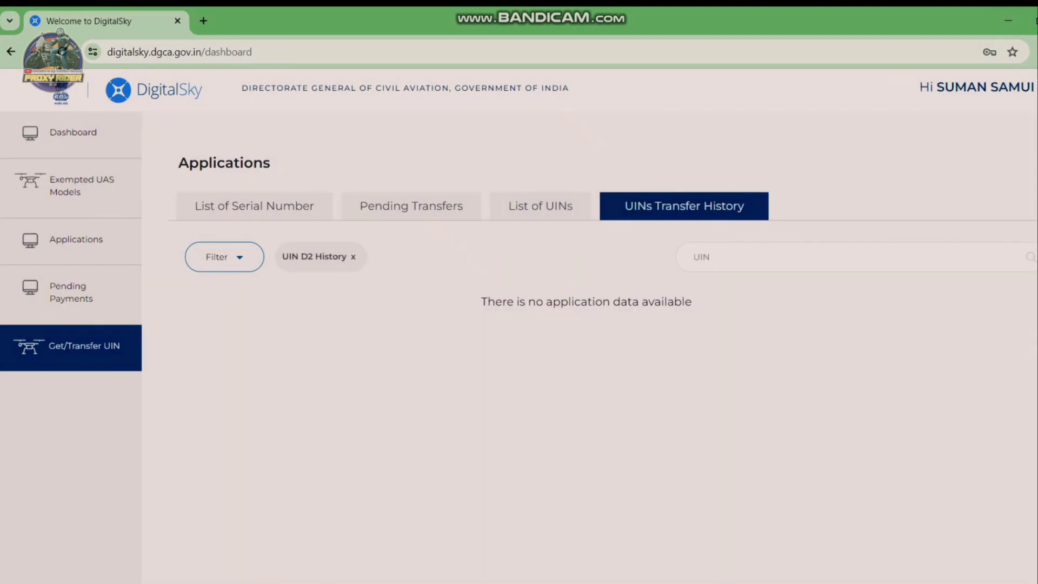
click(541, 206)
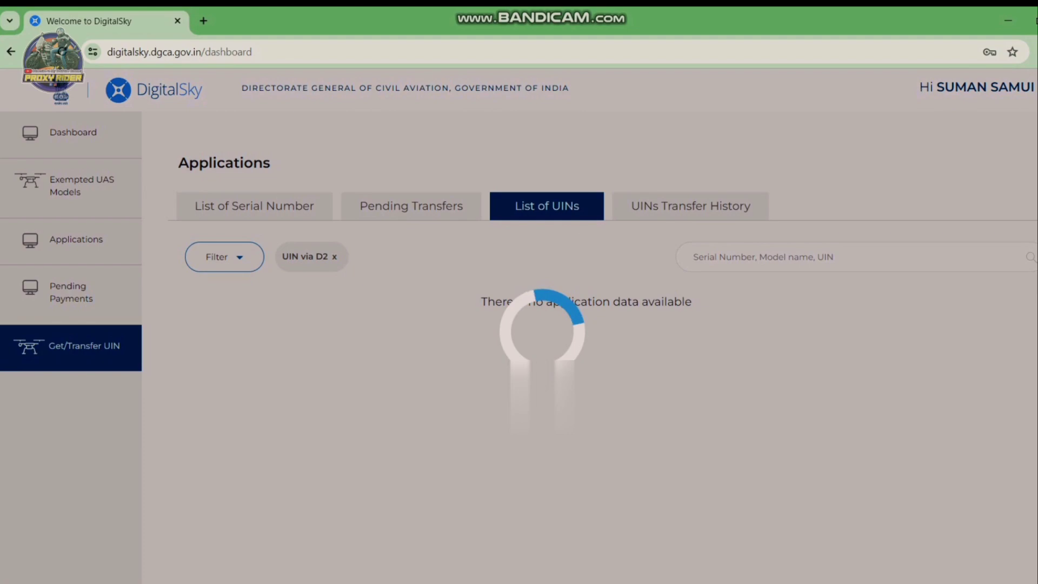